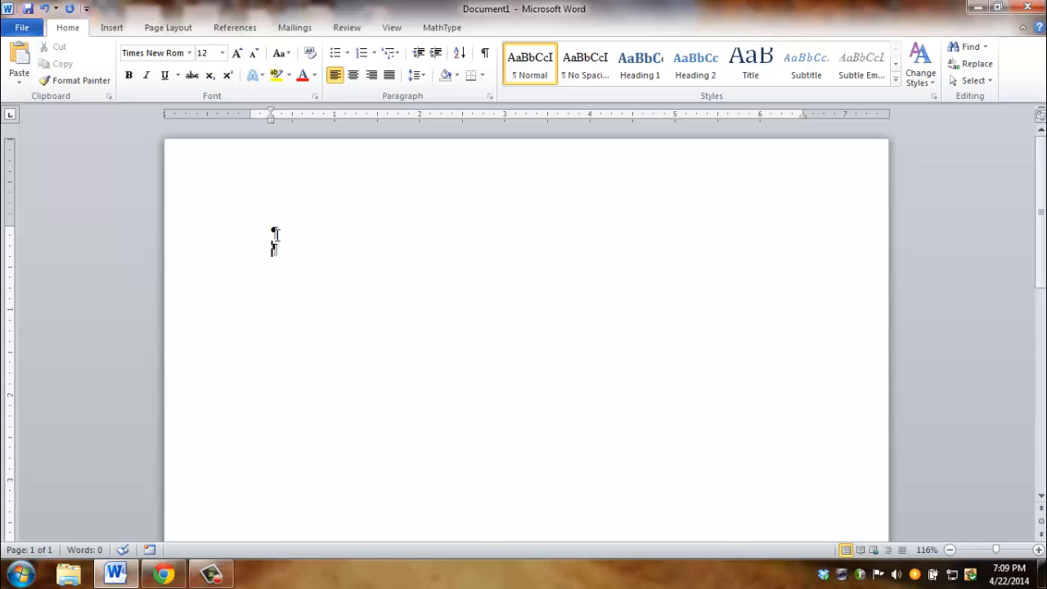
- Insert an equation on the second line containing a summation without limits followed by F=0
left_click(276, 233)
left_click(287, 252)
left_click(109, 28)
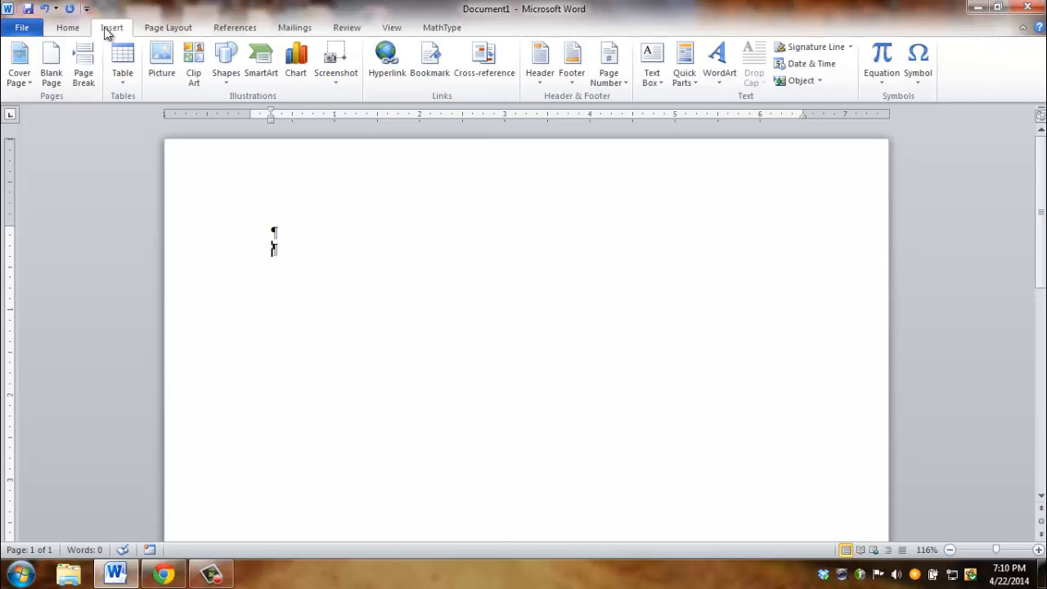
left_click(881, 59)
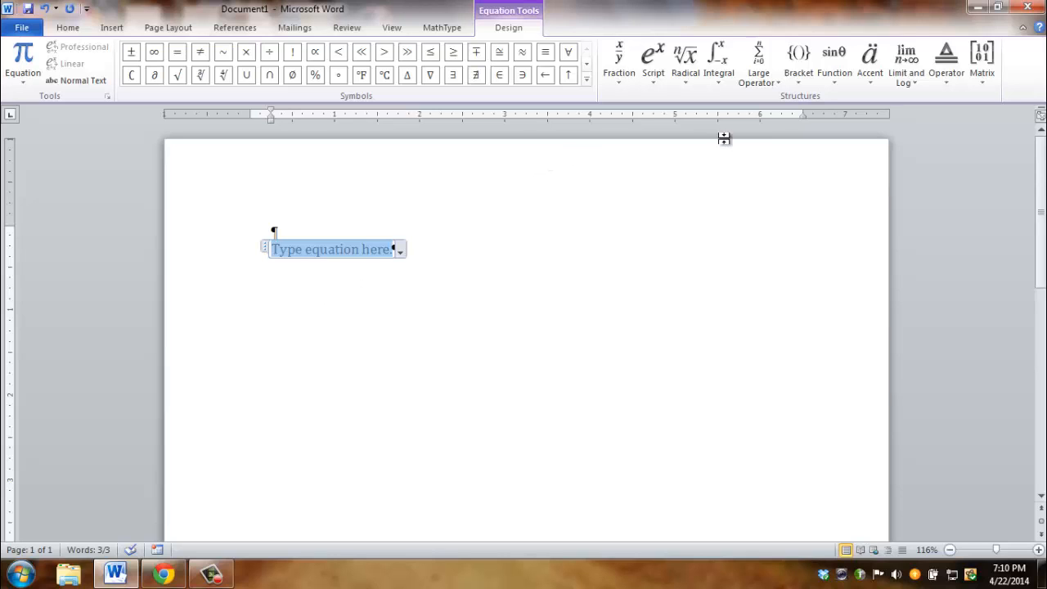
left_click(778, 83)
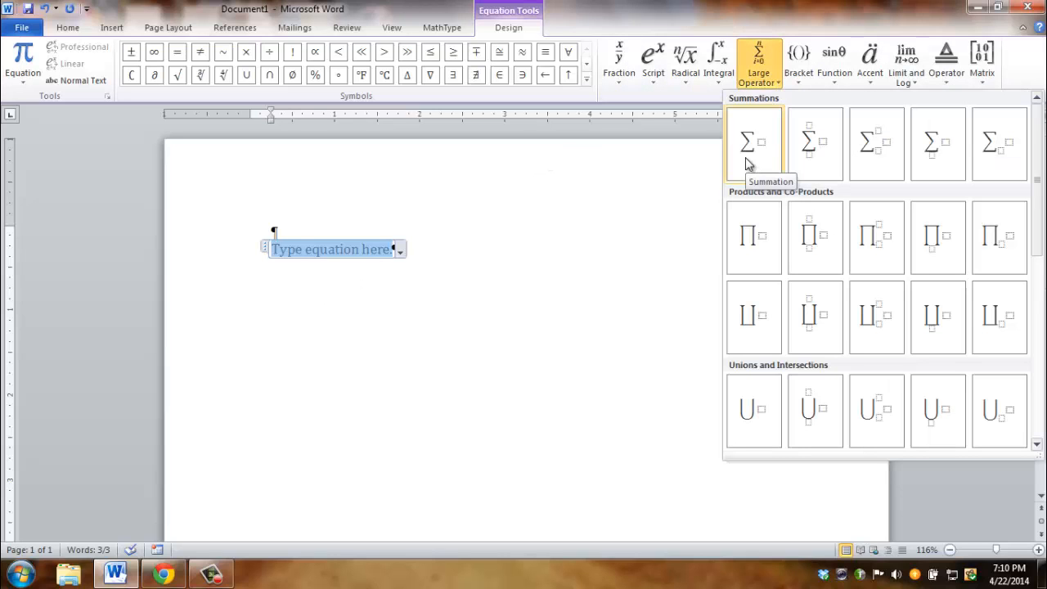
left_click(747, 163)
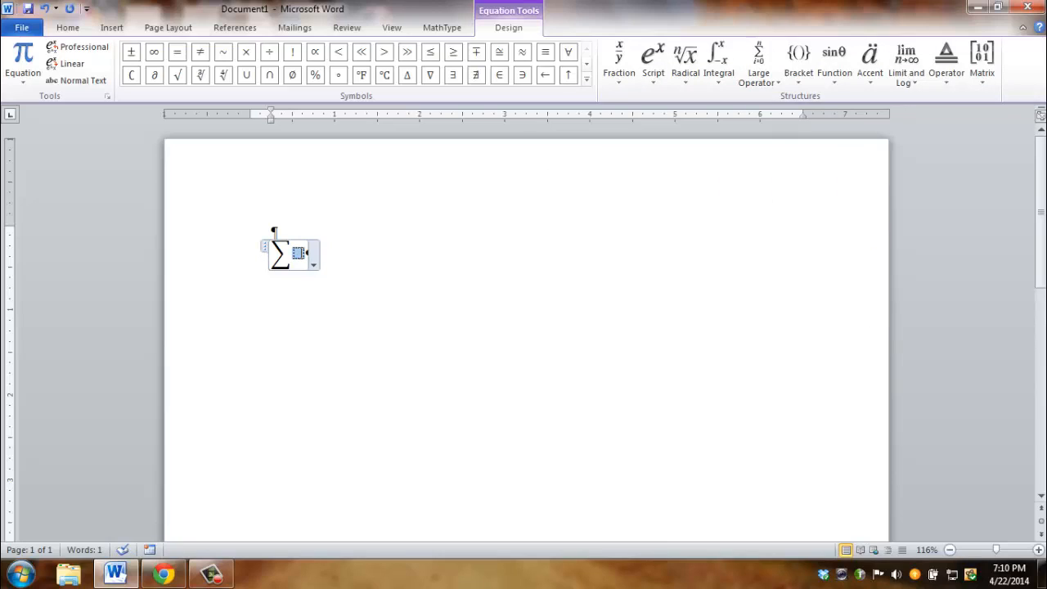
type("F=0")
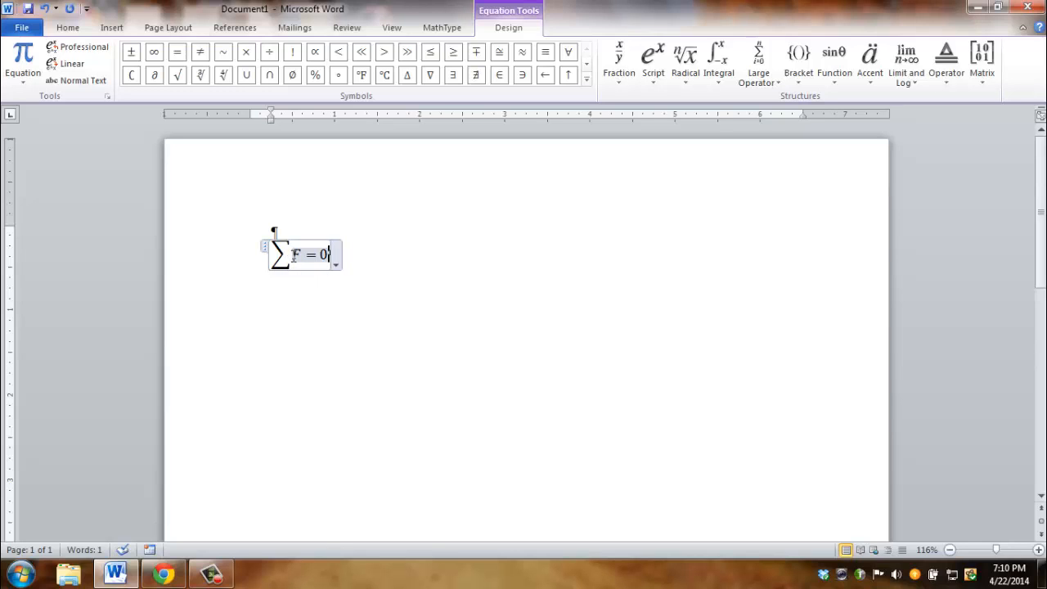
- Make the F in the summation equation bold and non-italic
double_click(295, 254)
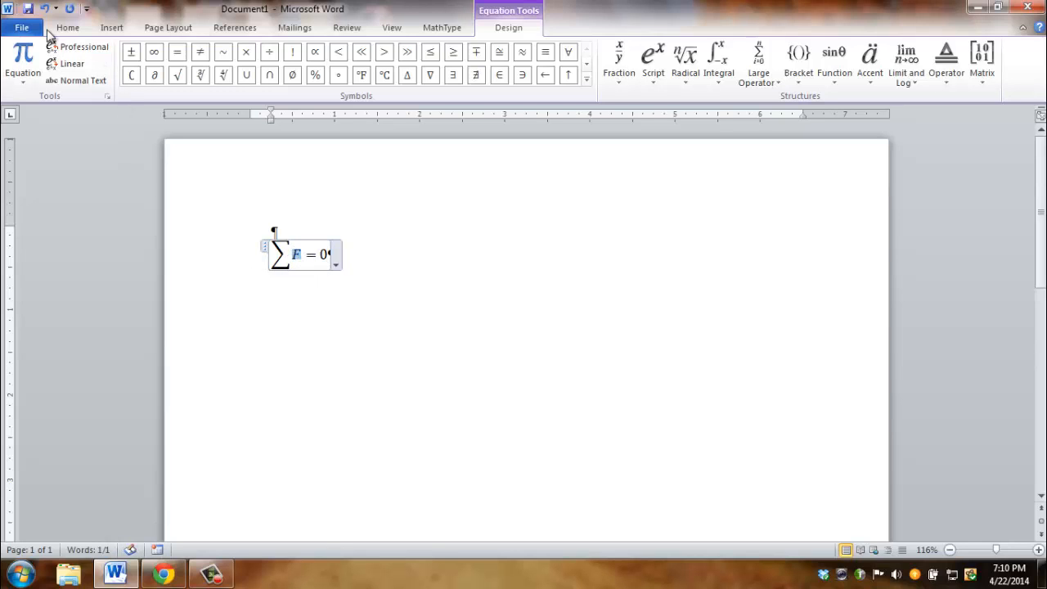
left_click(72, 28)
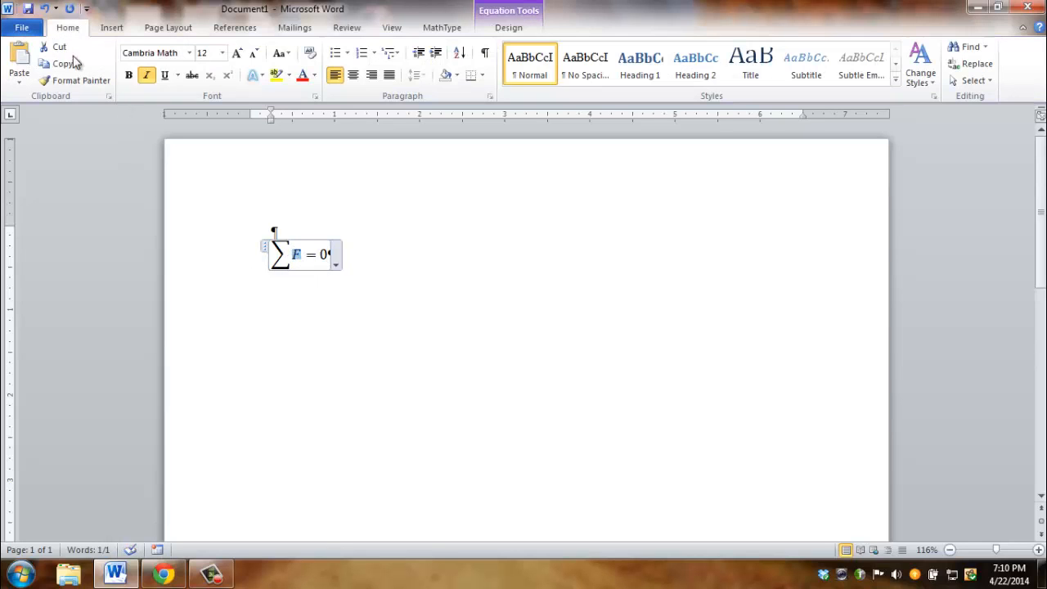
left_click(127, 76)
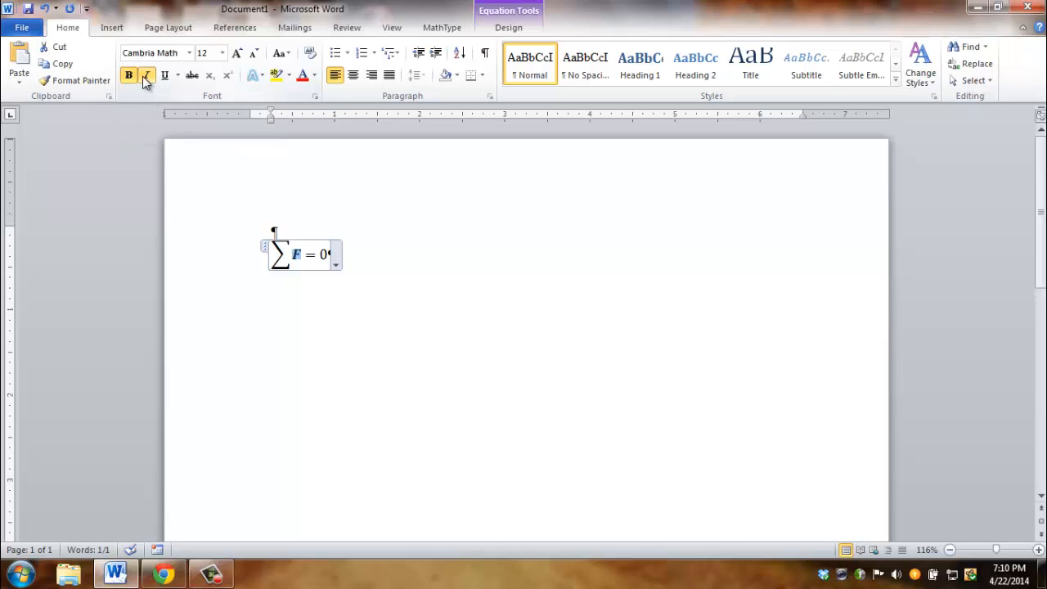
left_click(146, 76)
- Make the 0 in the summation equation bold and non-italic, and leave the equation
left_click(323, 256)
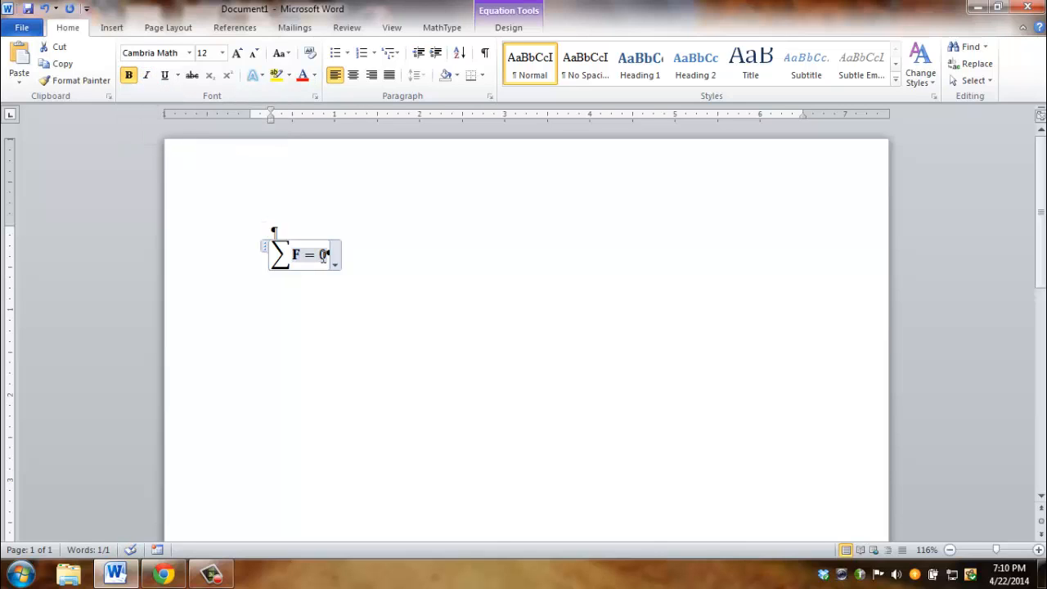
left_click_drag(319, 255, 331, 255)
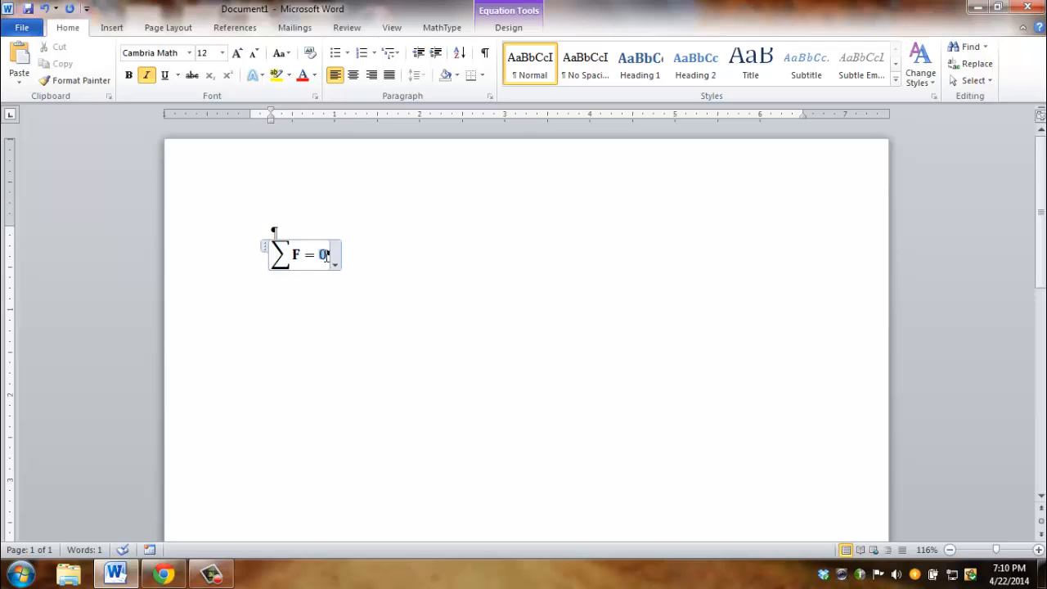
left_click(128, 75)
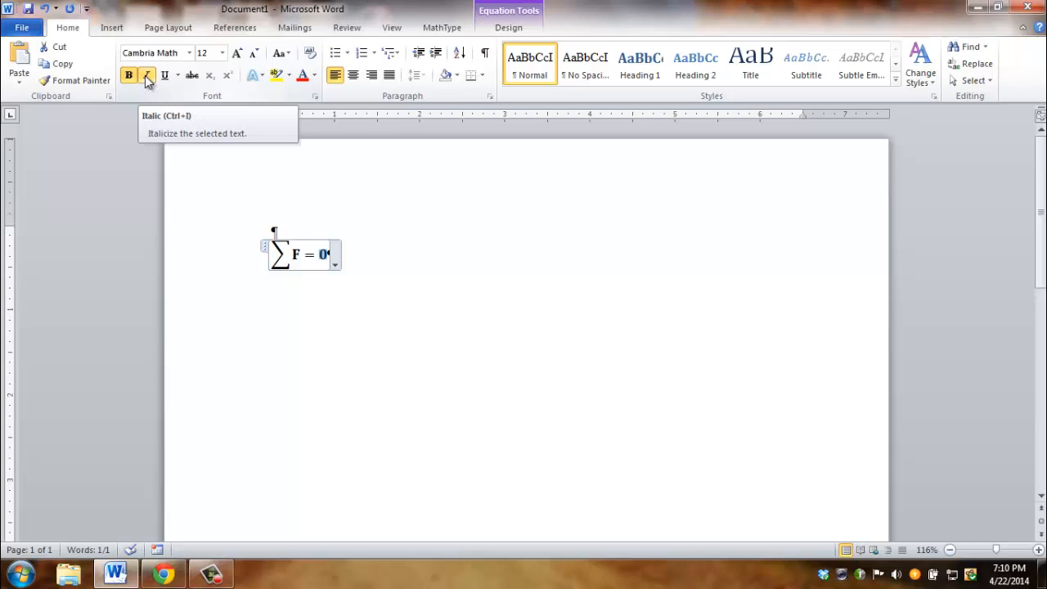
left_click(148, 76)
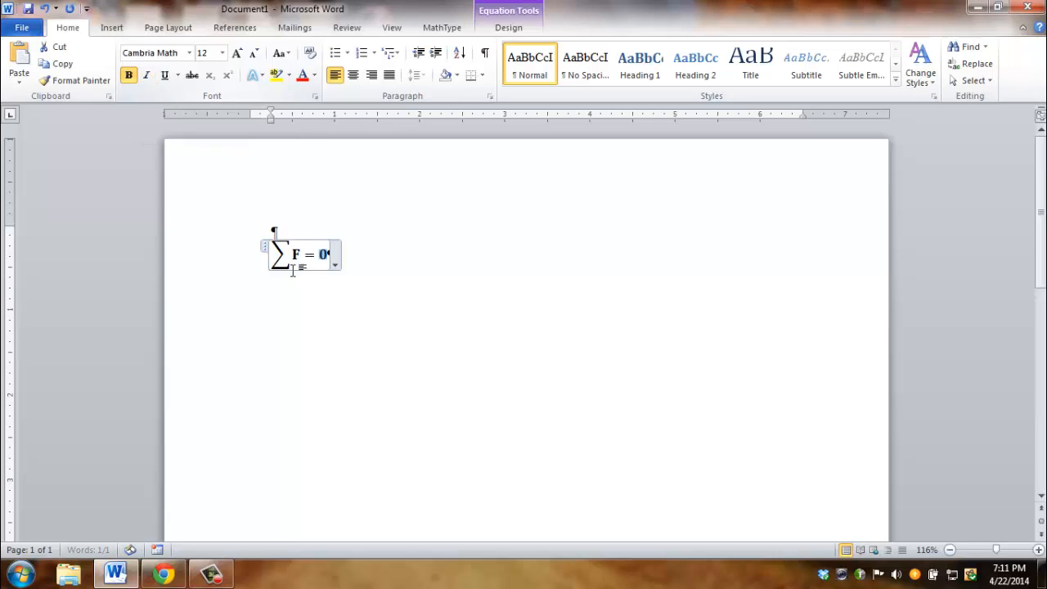
left_click(327, 260)
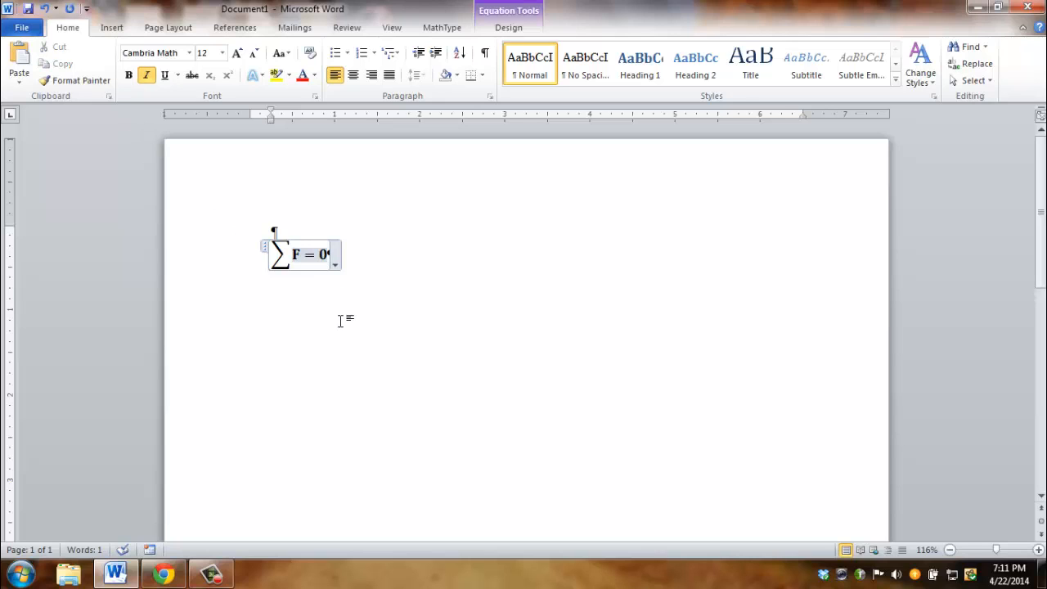
left_click(383, 292)
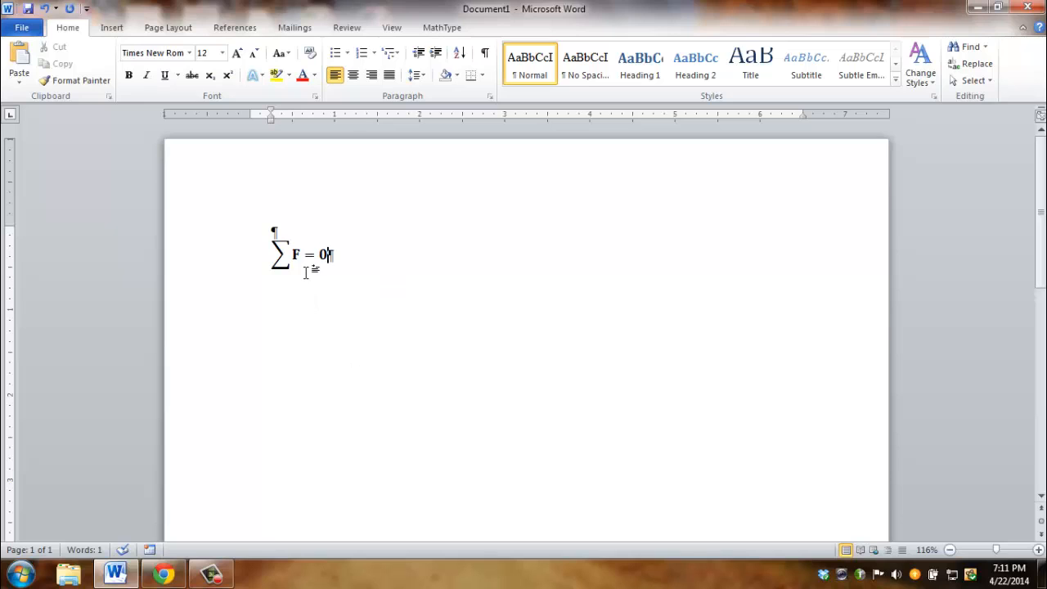
- Duplicate the whole ∑F = 0 equation on a new line below the original, leaving an empty line between them
left_click(305, 272)
left_click(264, 252)
left_click(363, 250)
key("Return")
key("ctrl+v")
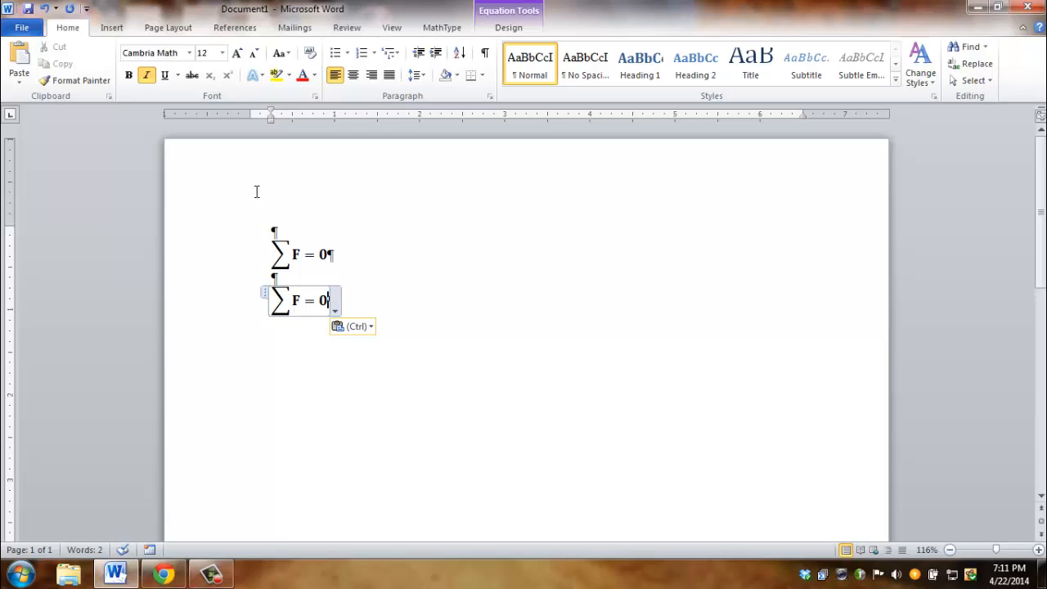
- Dismiss the Windows color scheme message permanently, keeping the current scheme, and insert a ⇒ symbol at the end of the second equation
left_click(268, 307)
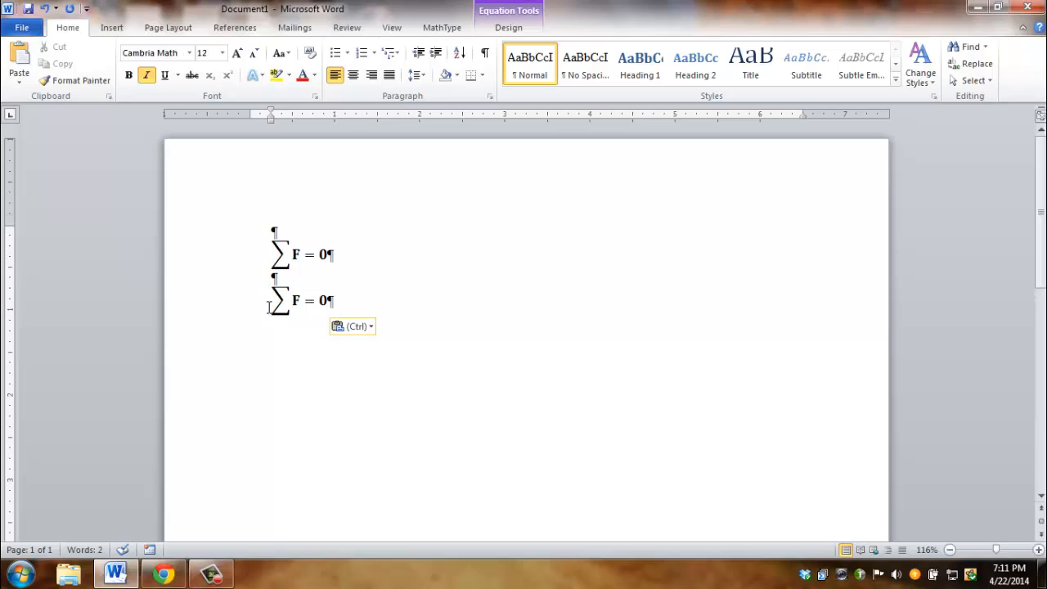
left_click(321, 301)
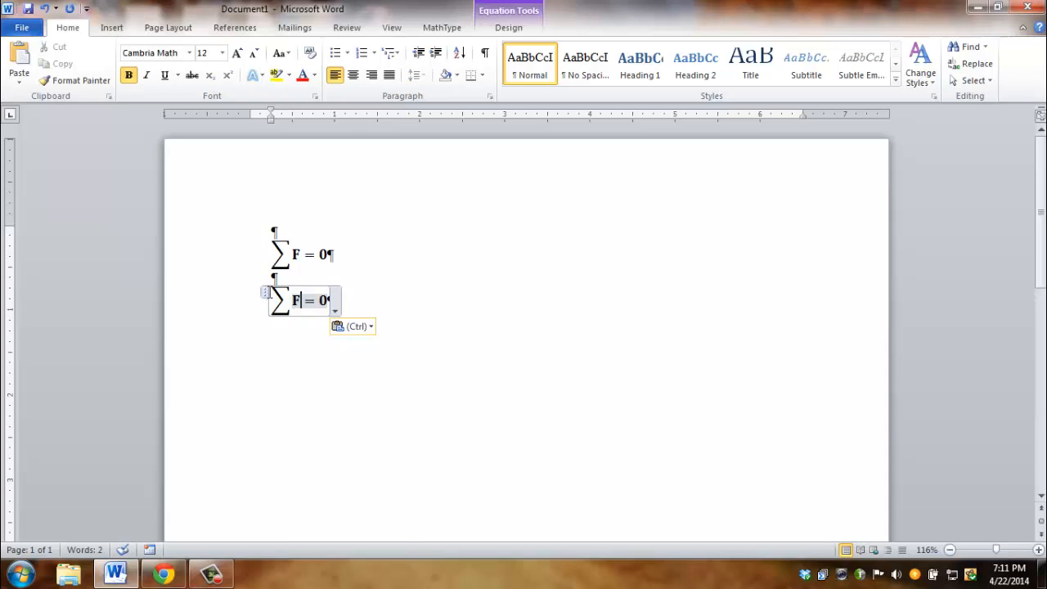
left_click(328, 299)
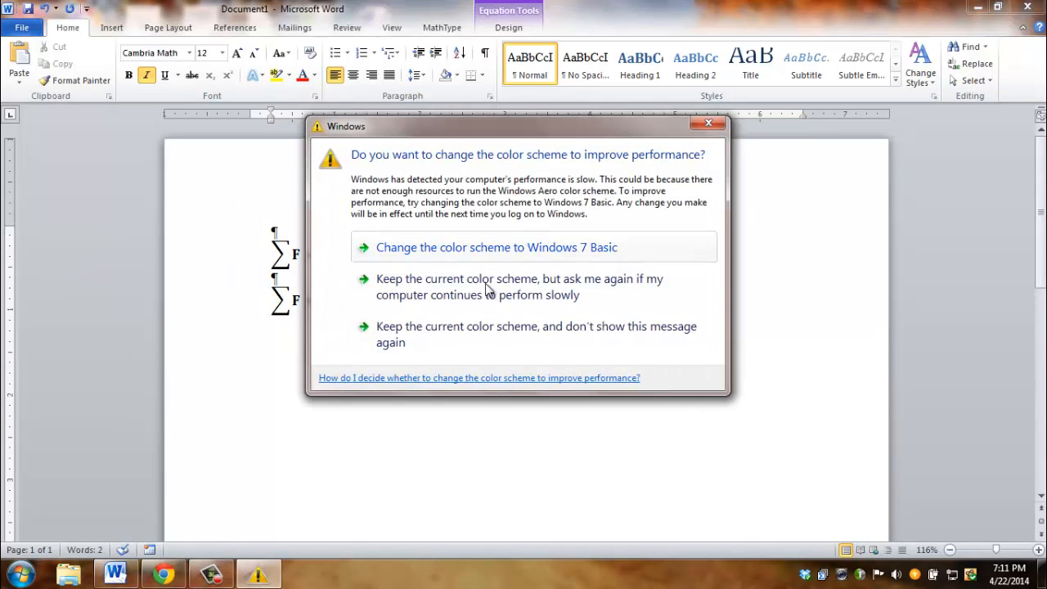
left_click(470, 332)
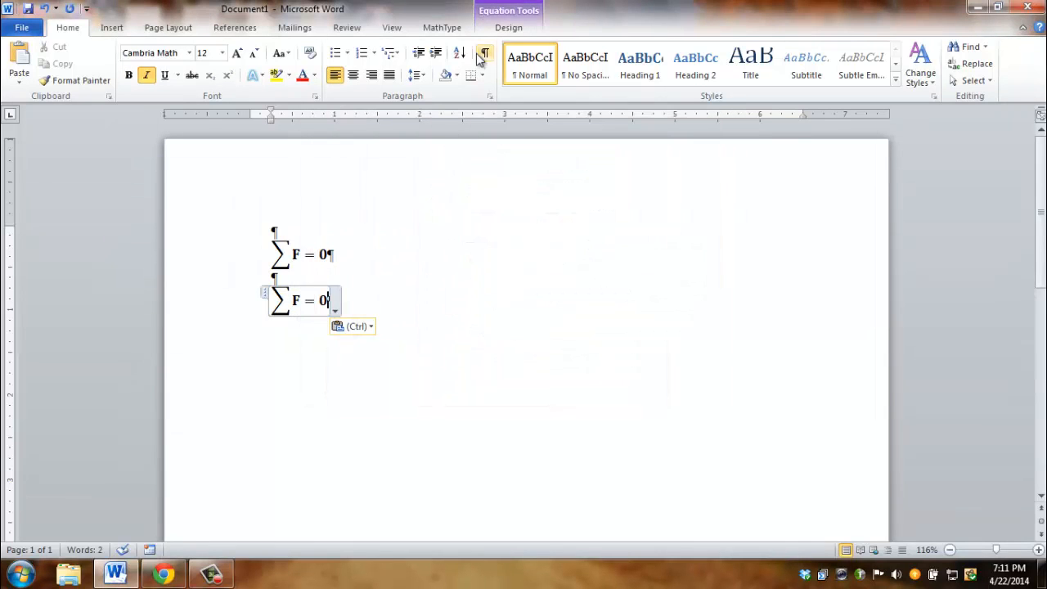
left_click(111, 30)
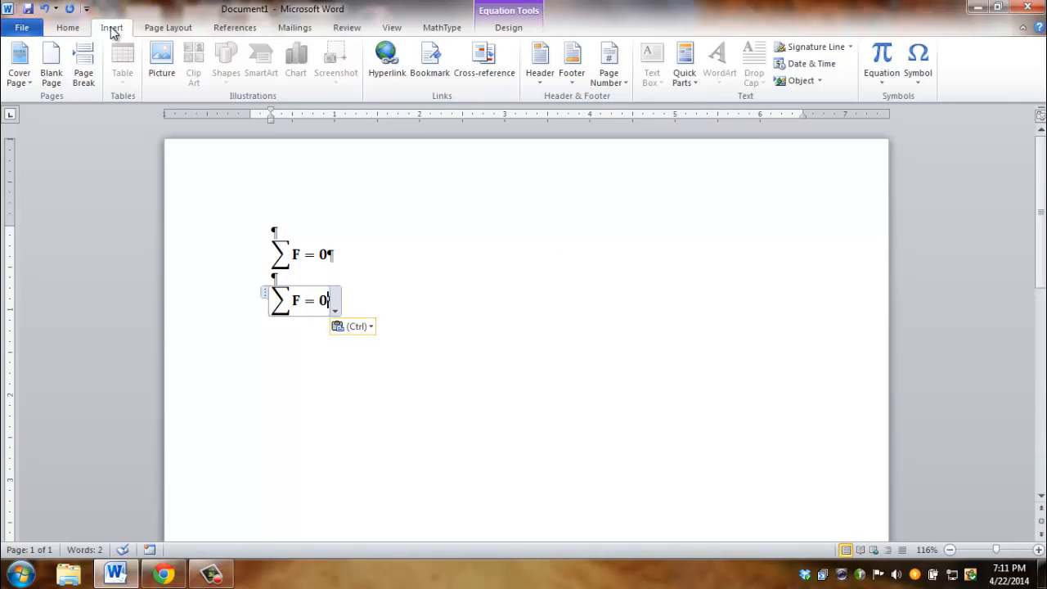
left_click(923, 88)
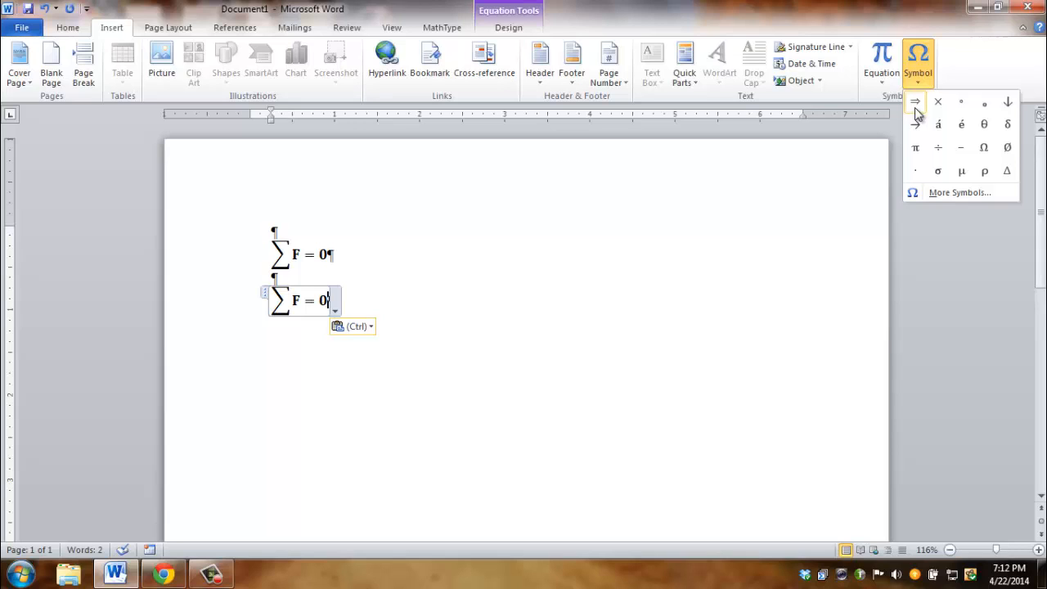
left_click(916, 105)
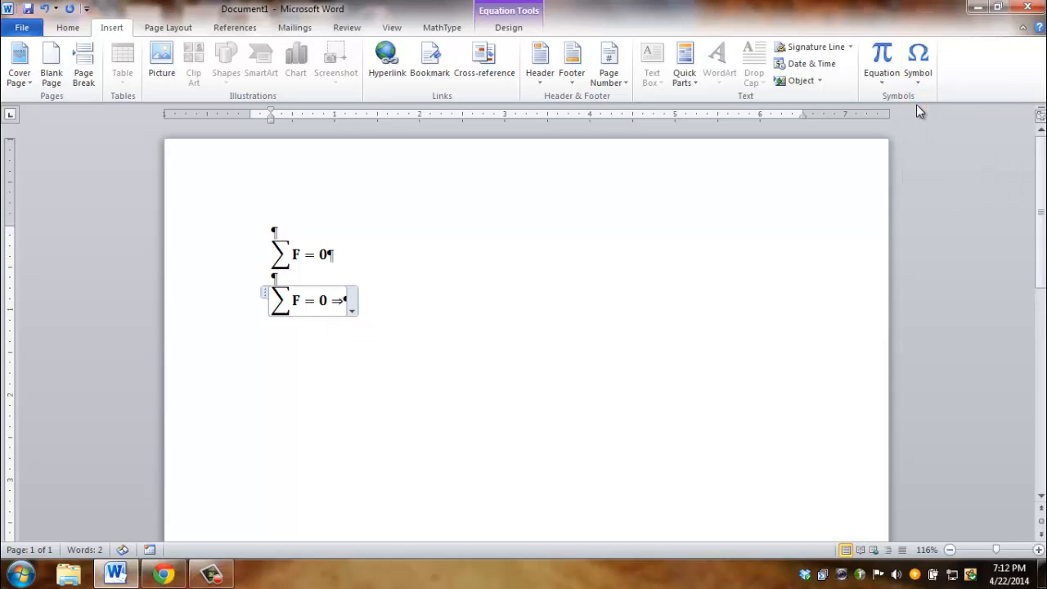
- Add a subscript structure after the ⇒ symbol in the second equation and fill it in as F with subscript 1
left_click(517, 27)
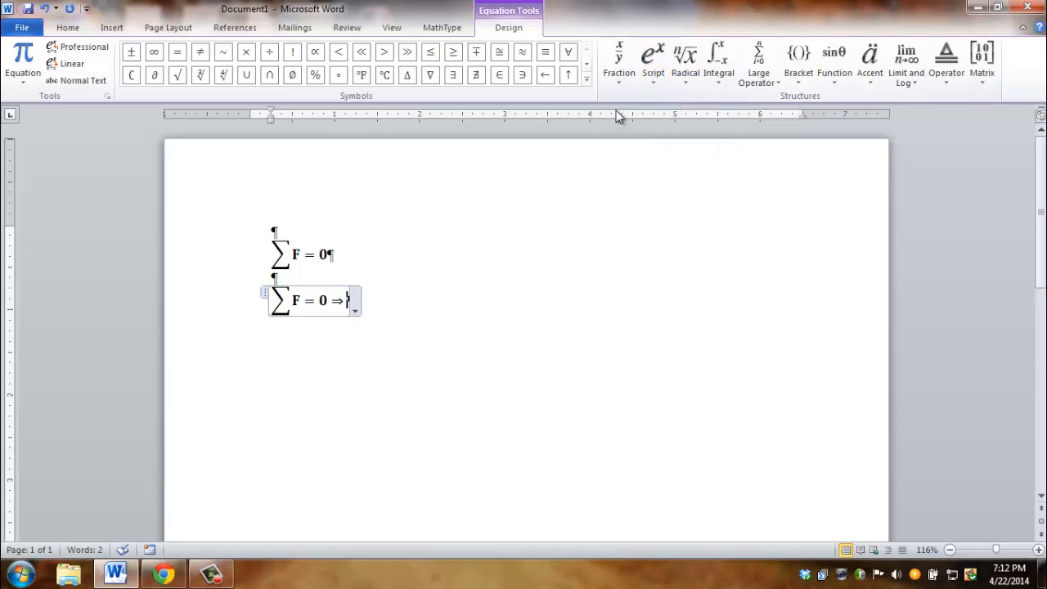
left_click(652, 89)
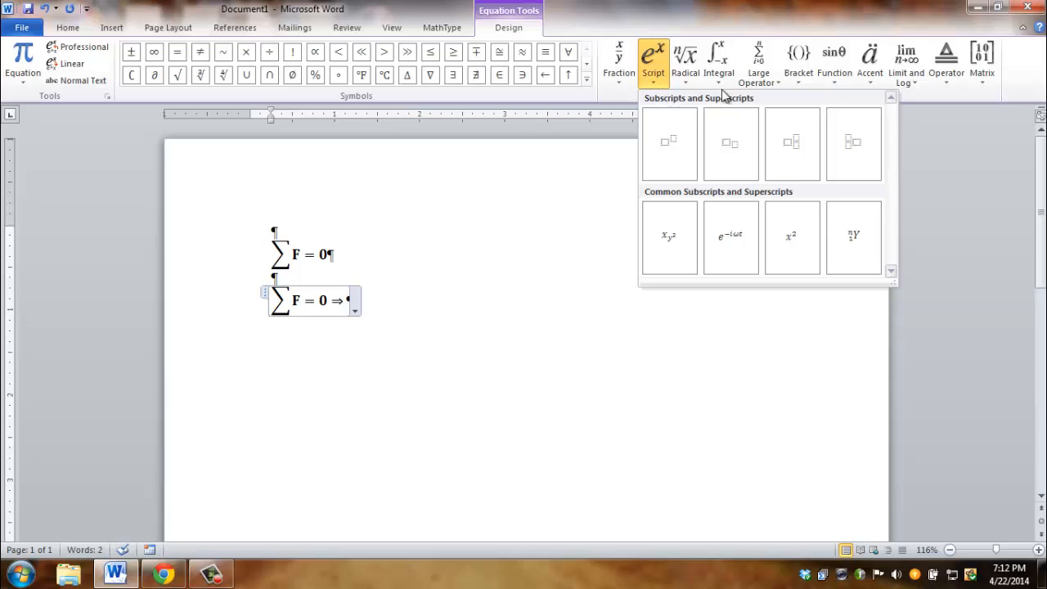
left_click(729, 157)
type("F")
key("Right")
type("1")
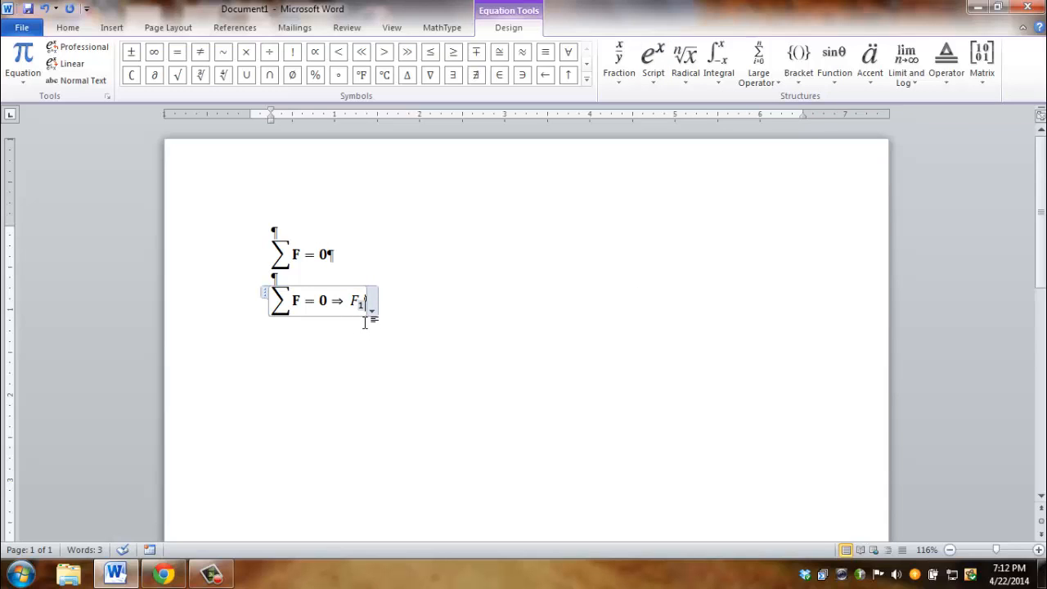
type("cos")
key("BackSpace")
key("BackSpace")
key("BackSpace")
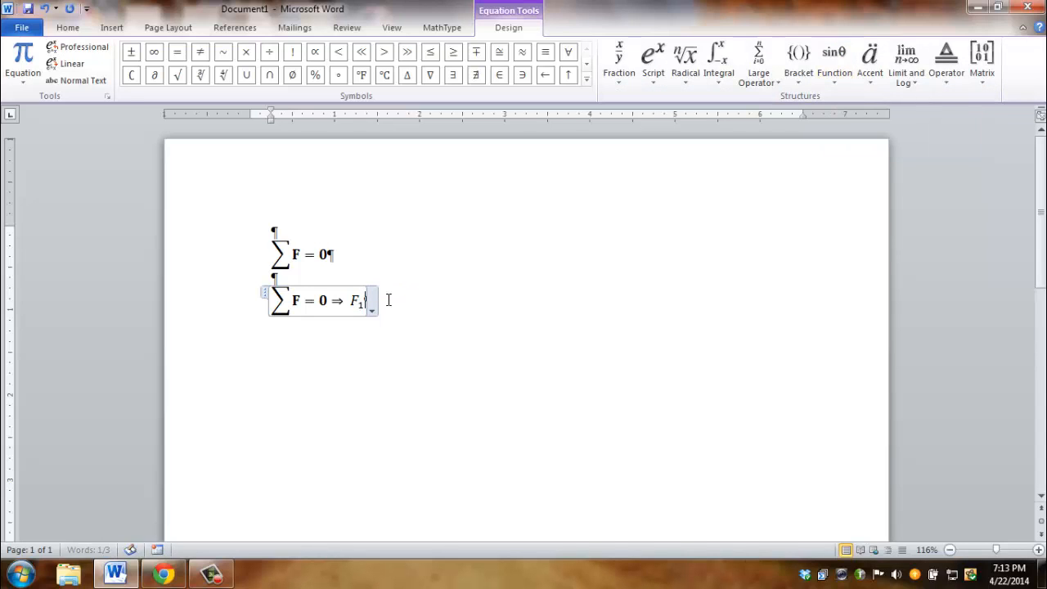
- Add a cosine function with the argument θ after F₁ in the second equation, followed by i +
left_click(841, 83)
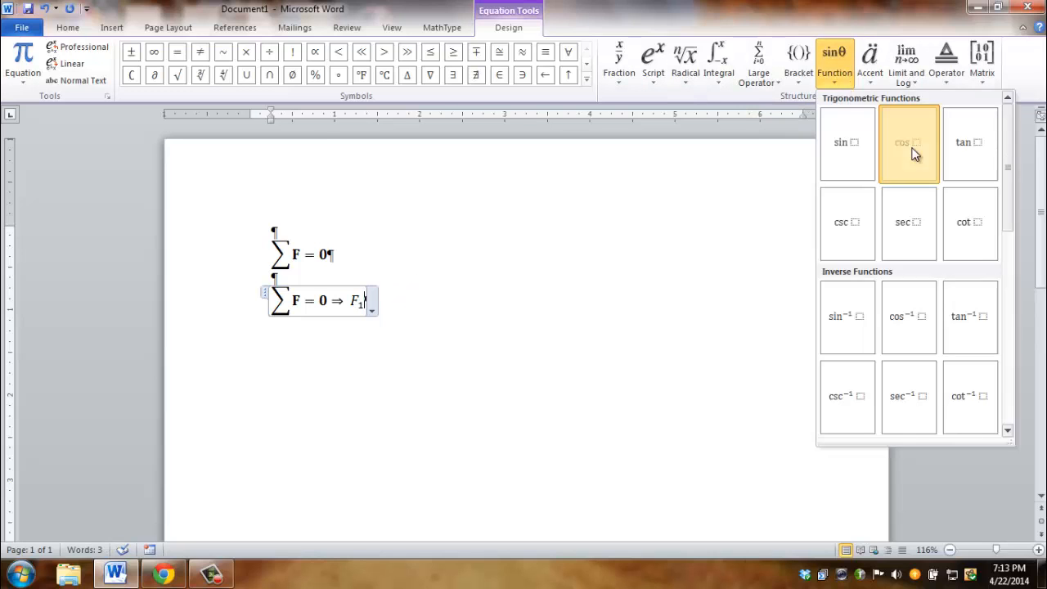
left_click(903, 145)
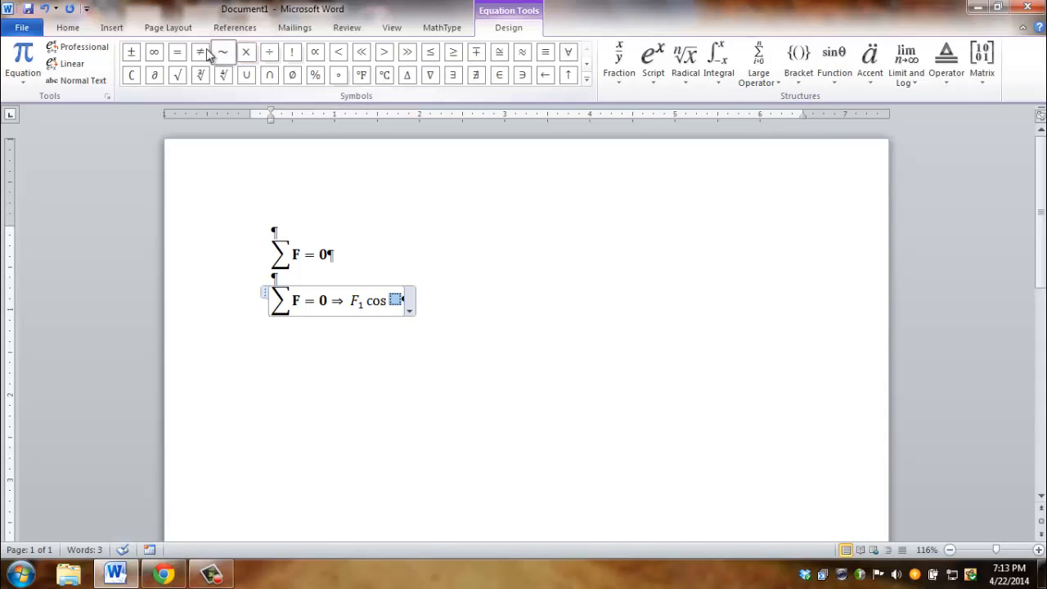
left_click(587, 80)
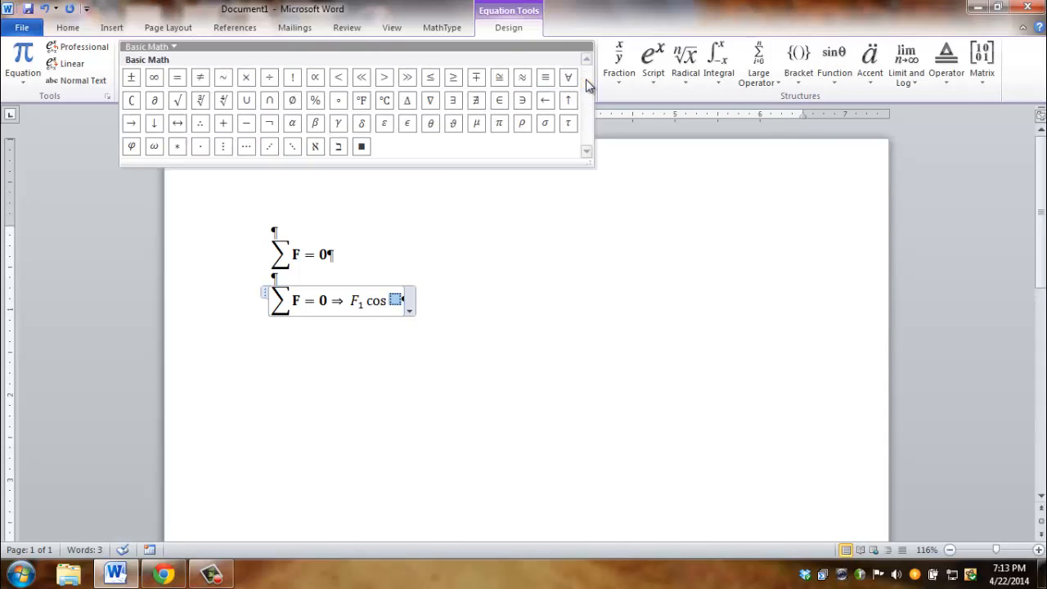
left_click(430, 125)
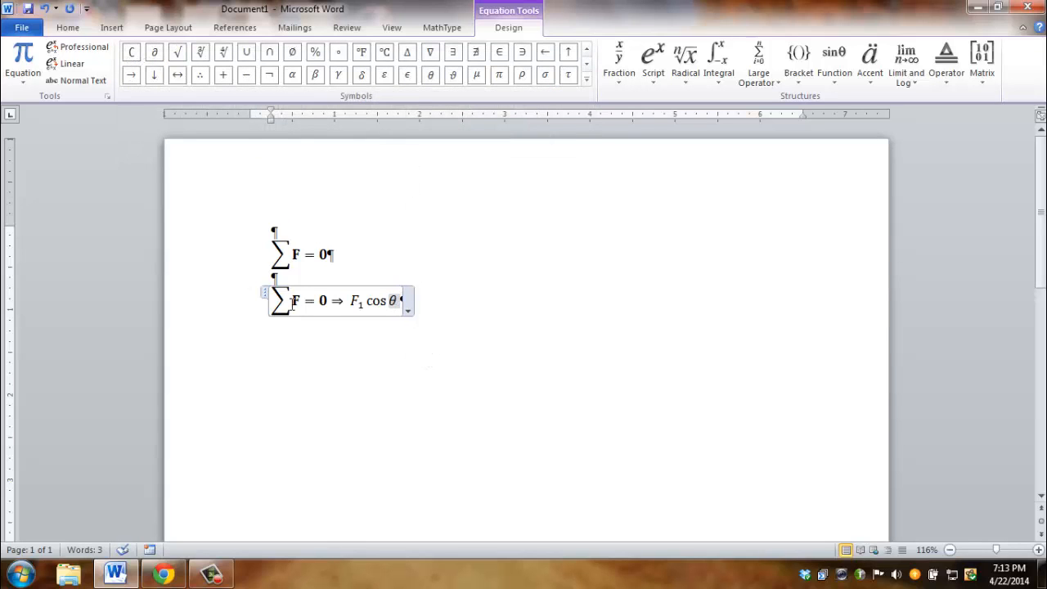
type("i")
type("+")
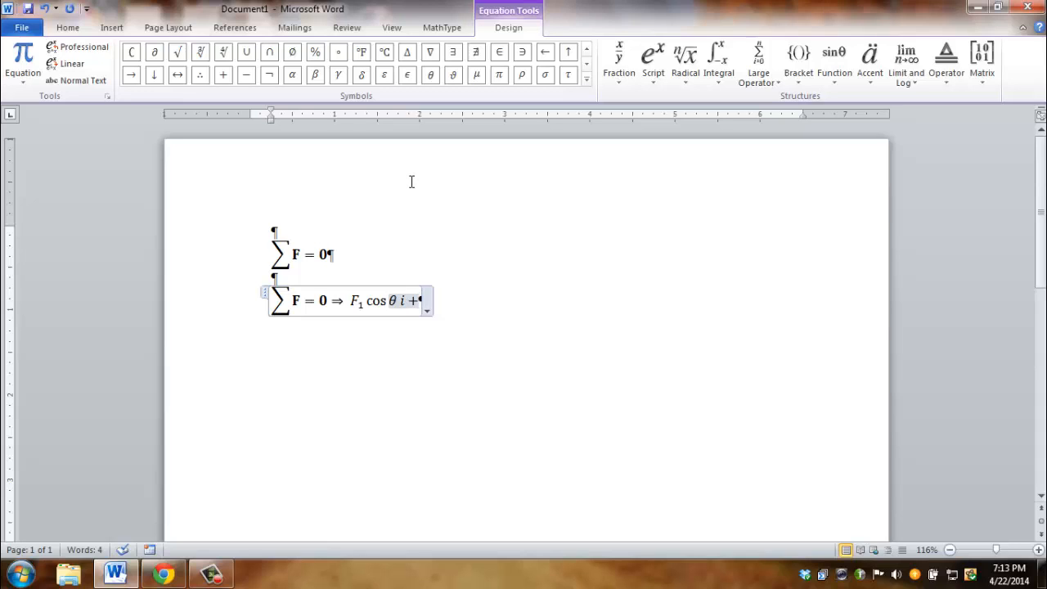
- Copy the F₁ term of the second equation and paste it after the plus sign at the end
left_click(419, 301)
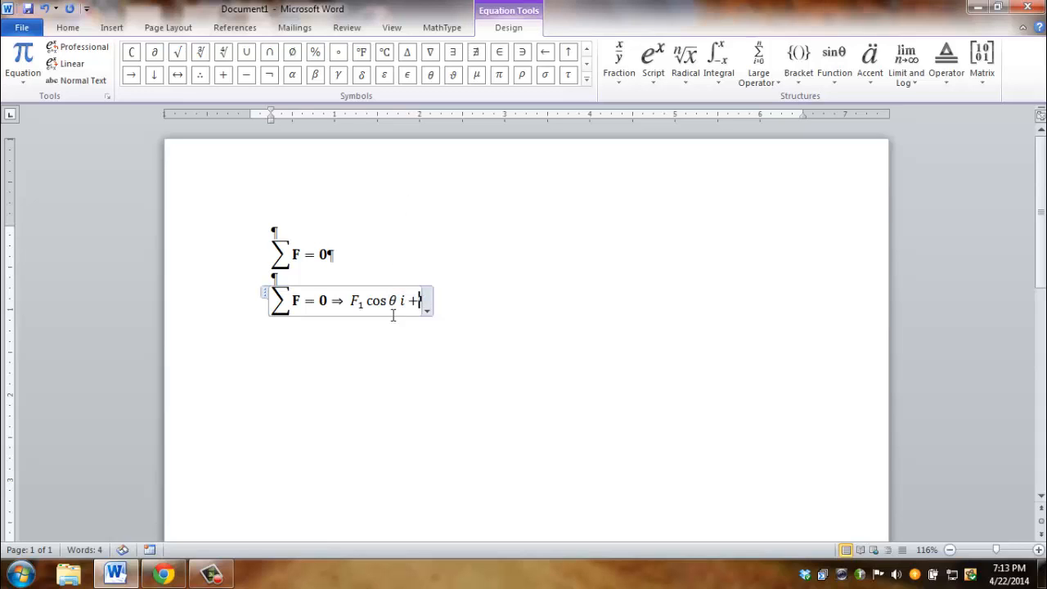
left_click_drag(353, 301, 386, 300)
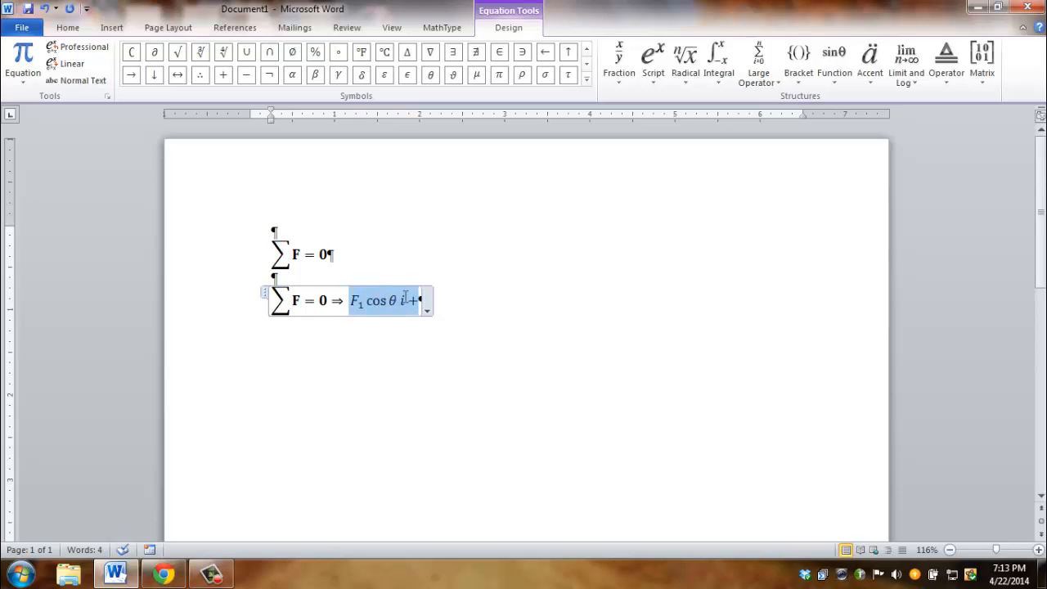
left_click(401, 304)
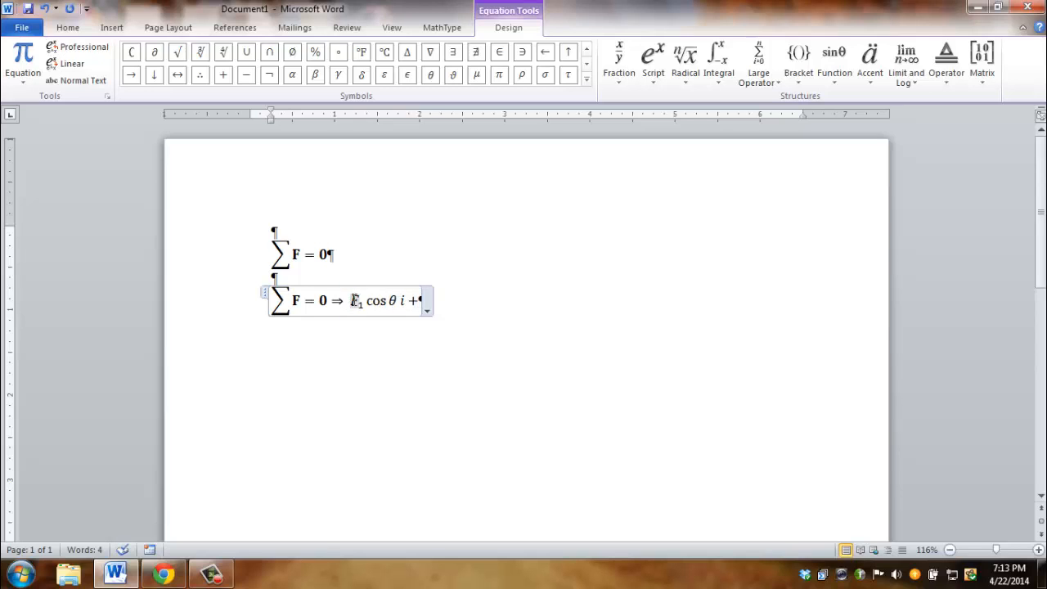
left_click_drag(352, 303, 363, 303)
key("ctrl+c")
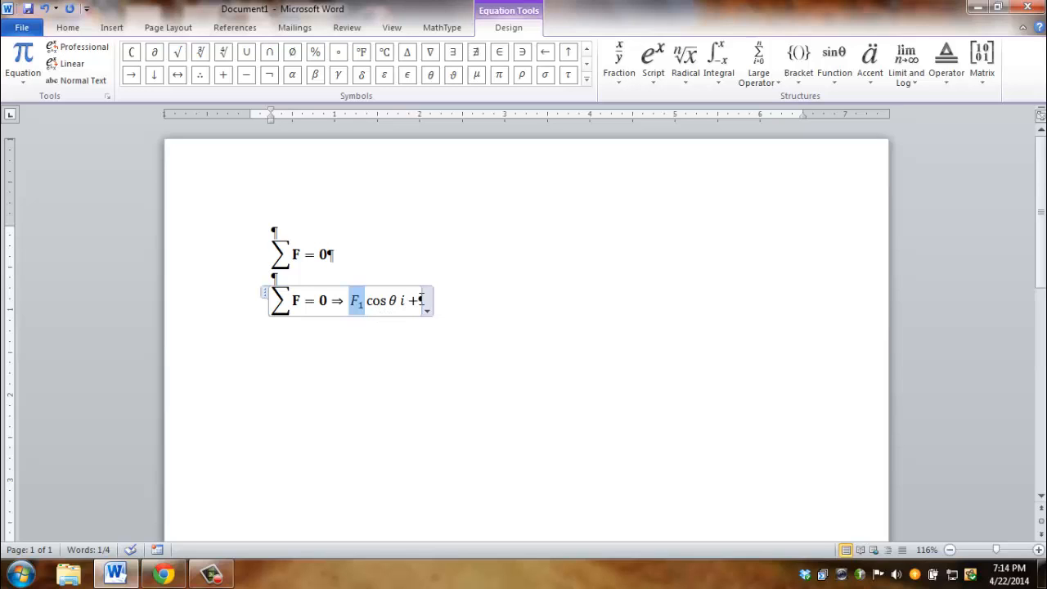
left_click(419, 300)
key("ctrl+v")
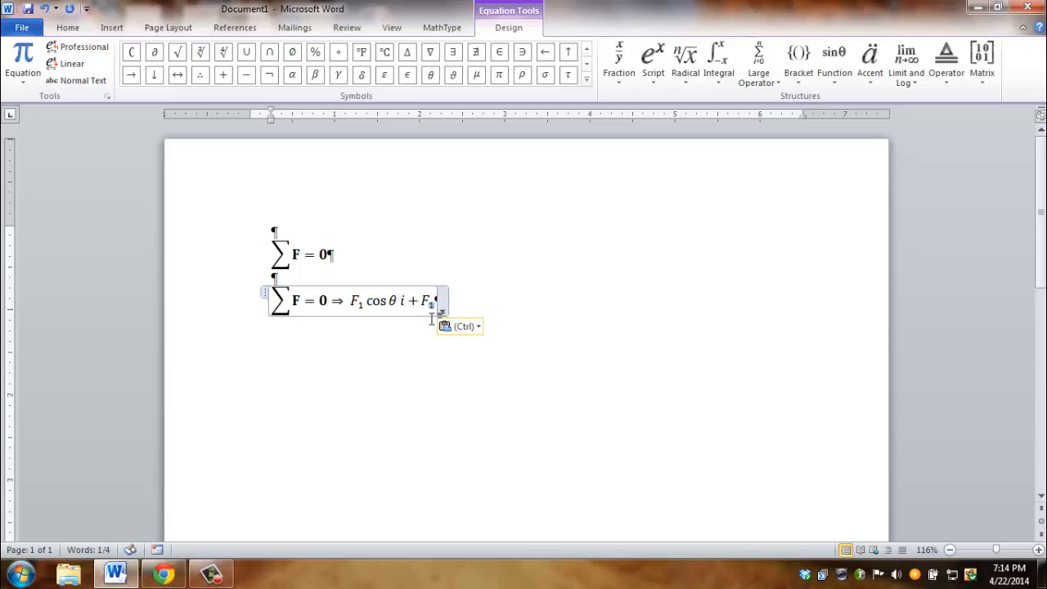
key("BackSpace")
type("2")
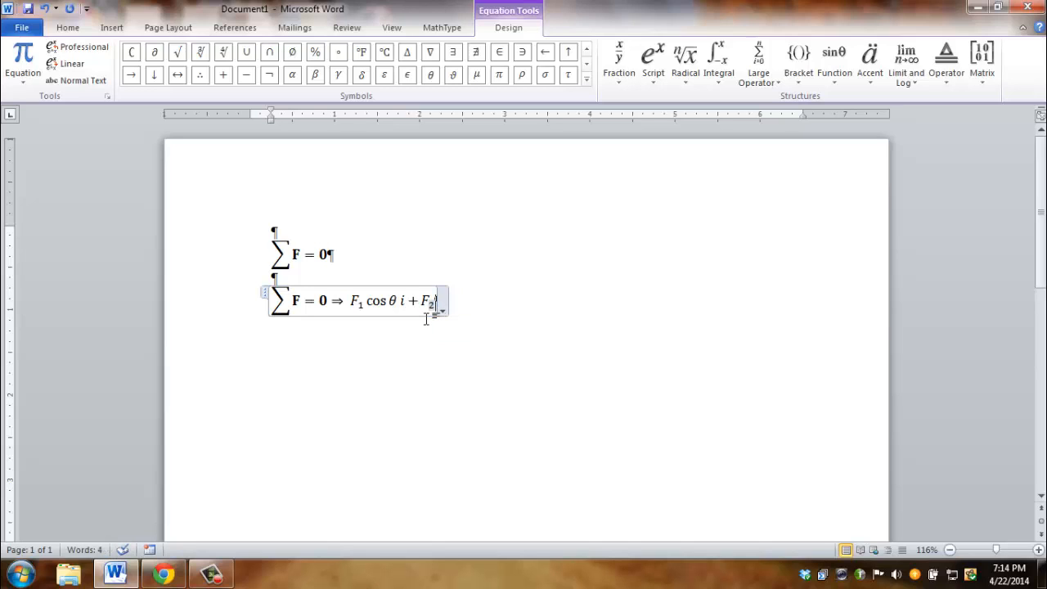
key("BackSpace")
type("1")
- Add a sine function with the argument θ after the last F₁ in the second equation, followed by j +
left_click(832, 81)
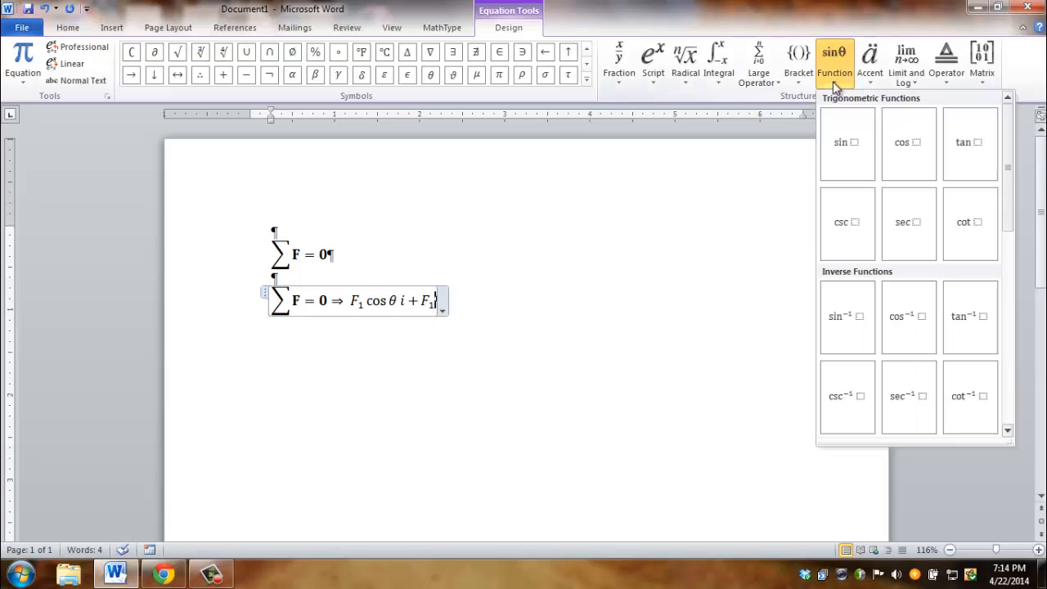
left_click(859, 151)
left_click(462, 303)
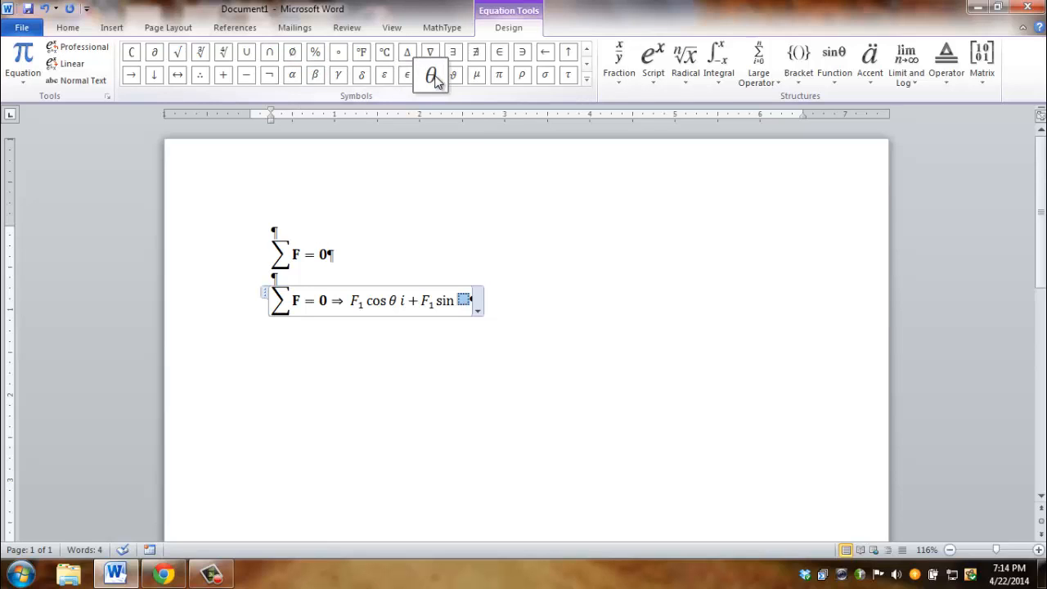
left_click(431, 78)
type("j")
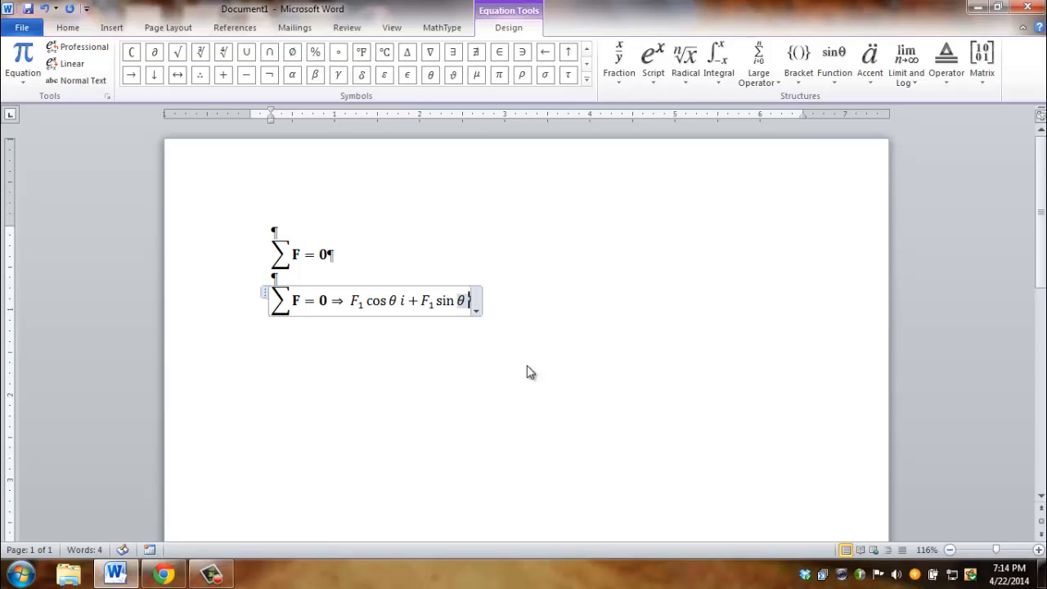
type("j+")
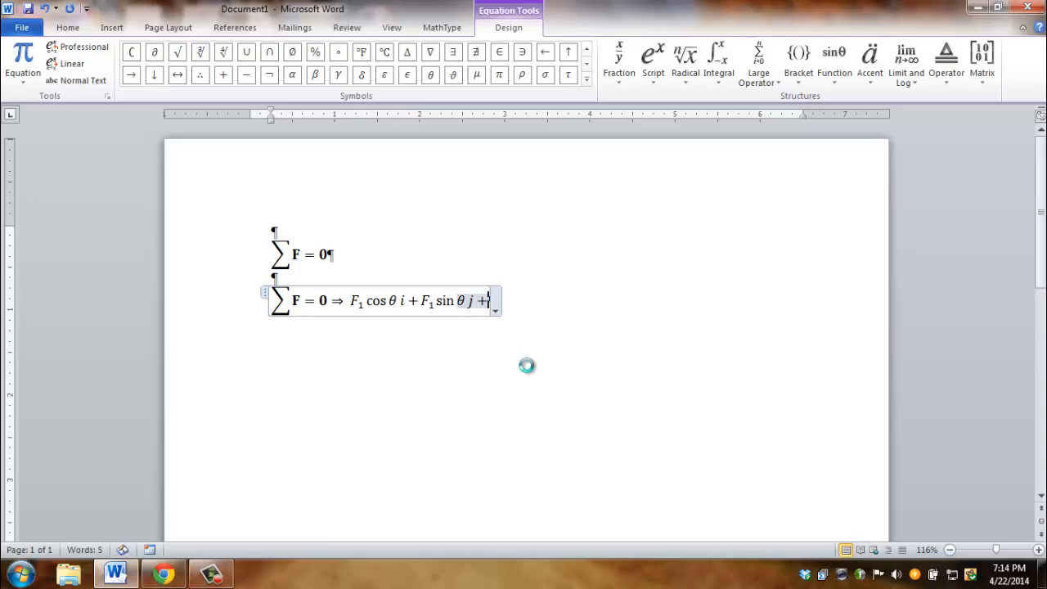
- Complete the second equation by appending W(−j) + 2i = 0i + 0j
type("W")
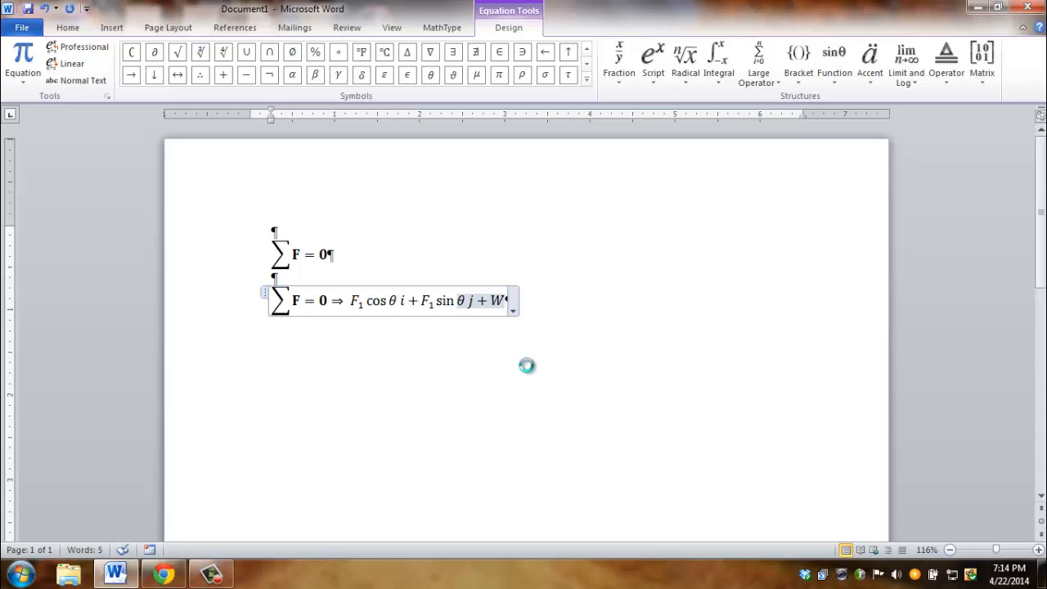
type("(-")
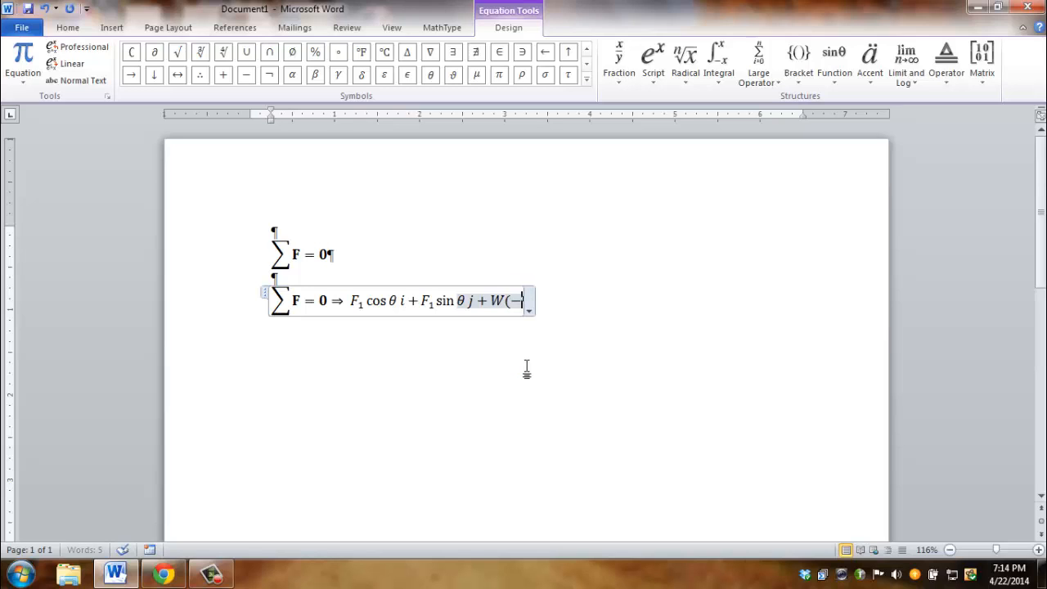
type("j)+")
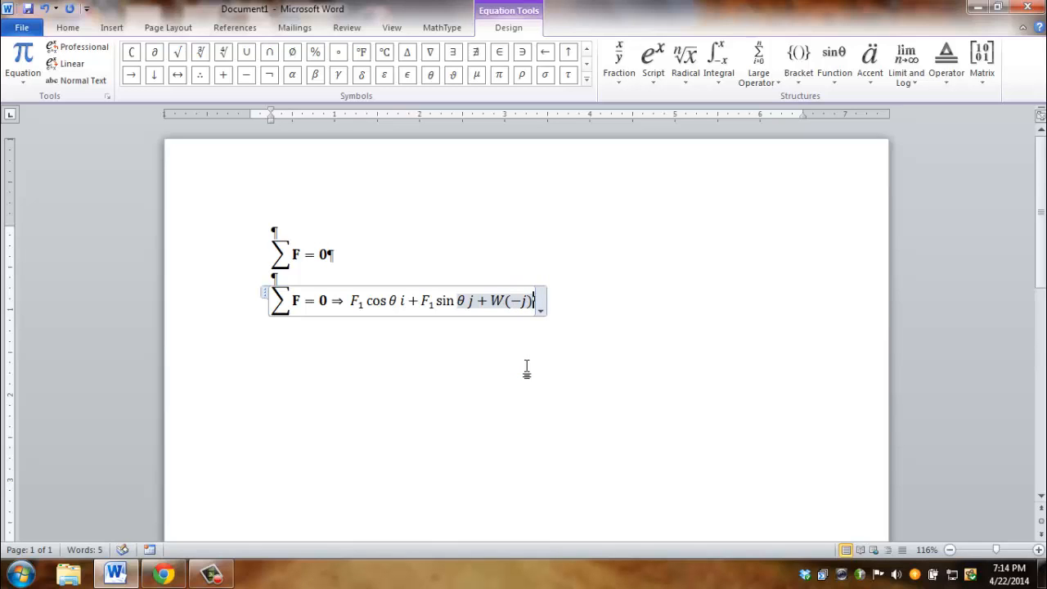
type("2")
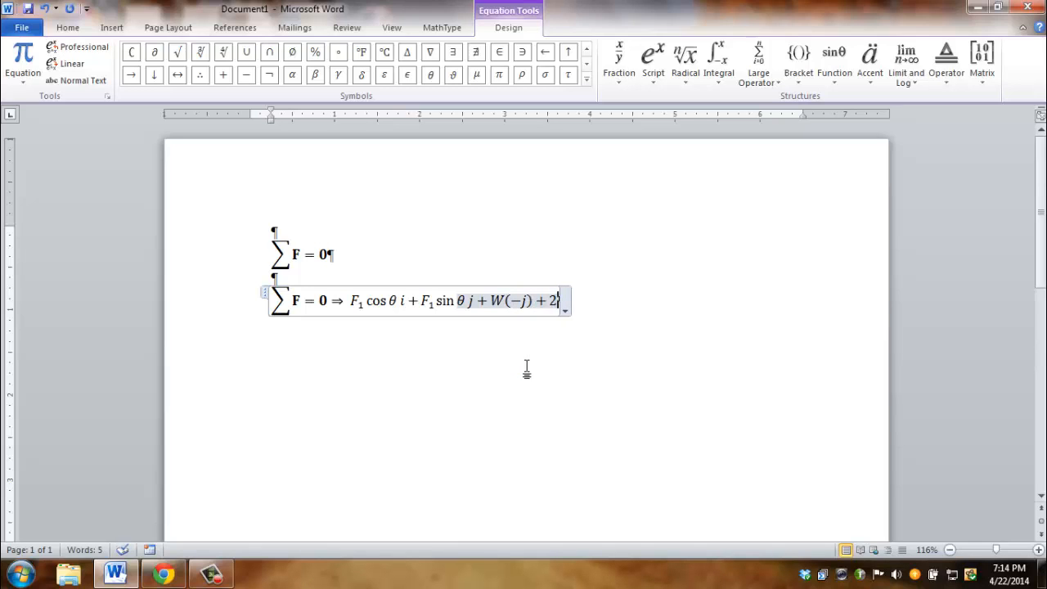
type("i=")
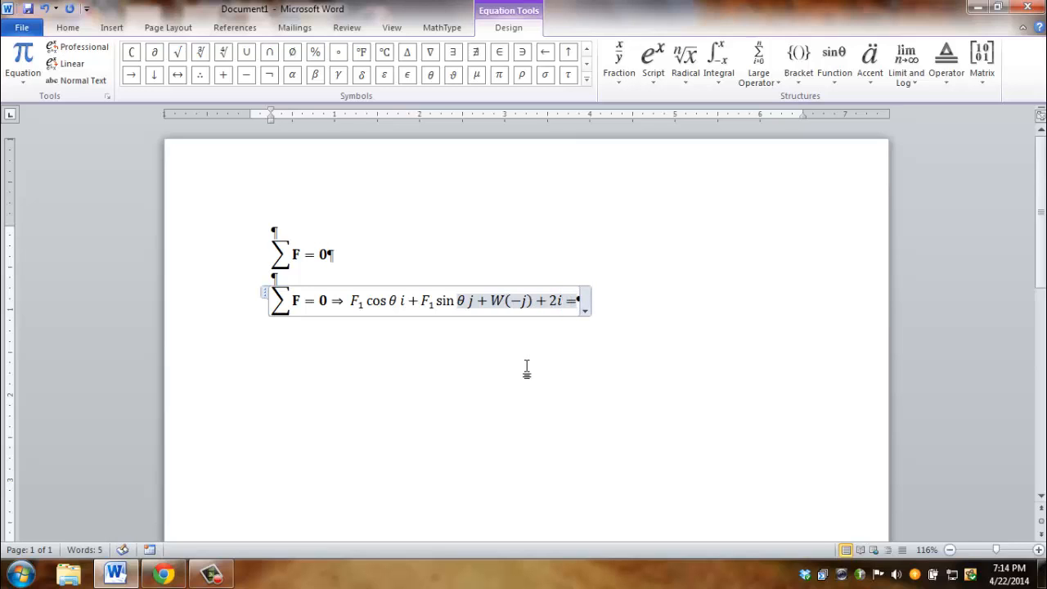
type("0i+0")
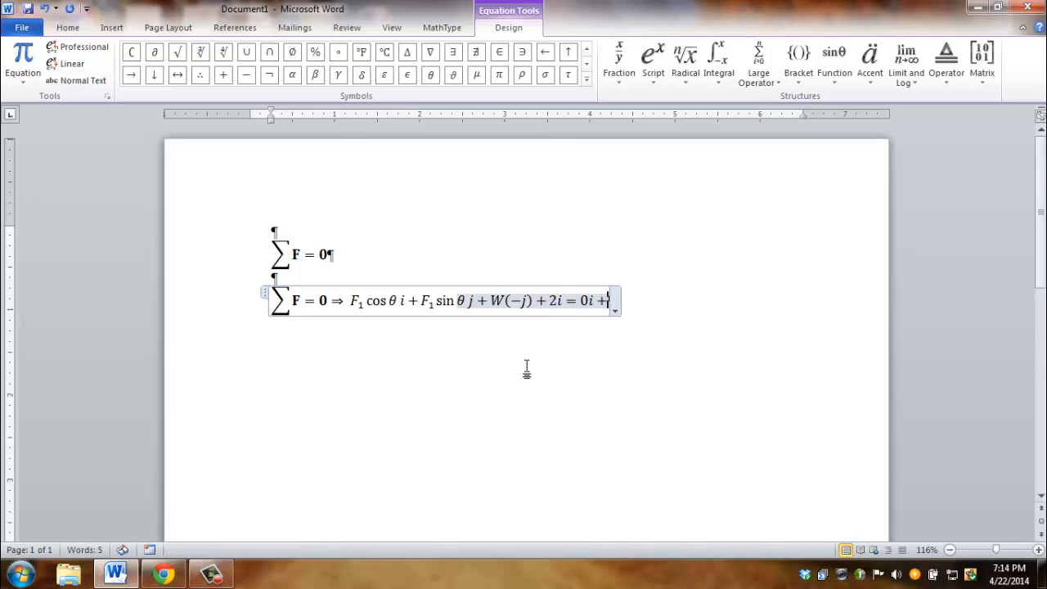
type("j")
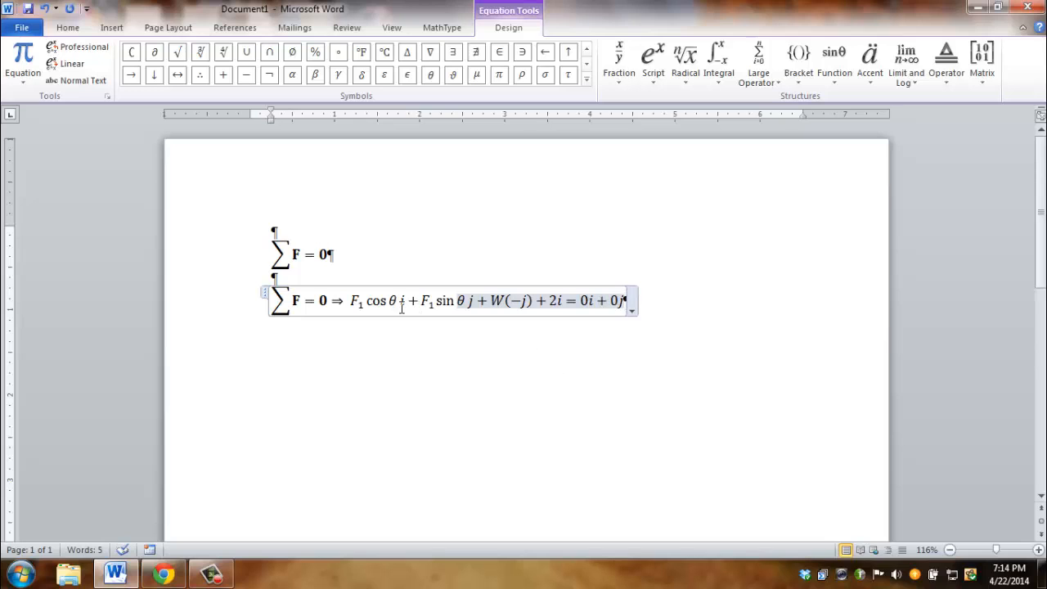
- Make the i after cos θ and the j after sin θ bold and non-italic in the second equation
left_click(402, 301)
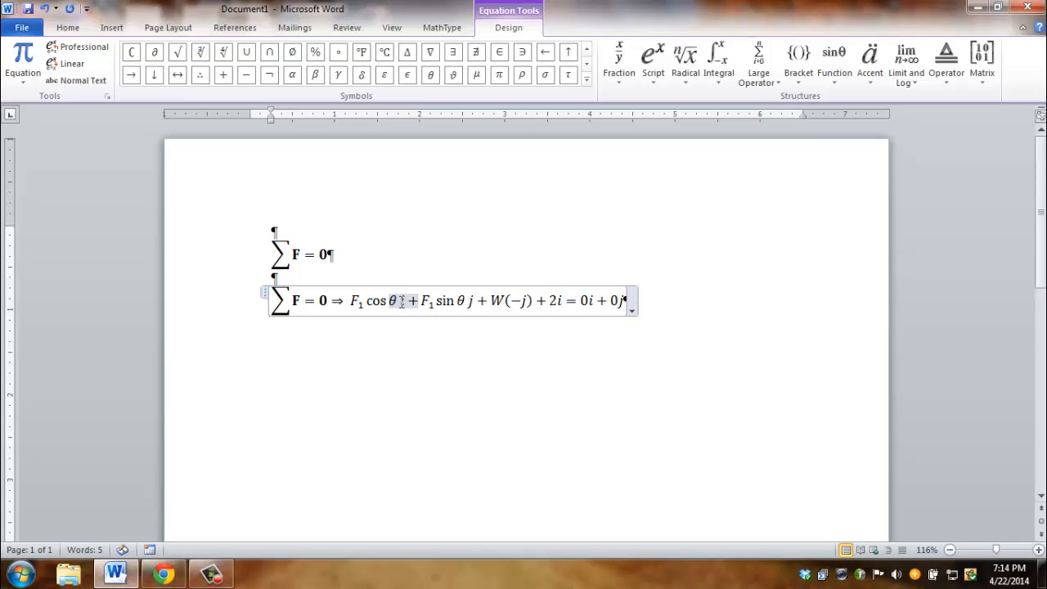
double_click(404, 301)
left_click(68, 27)
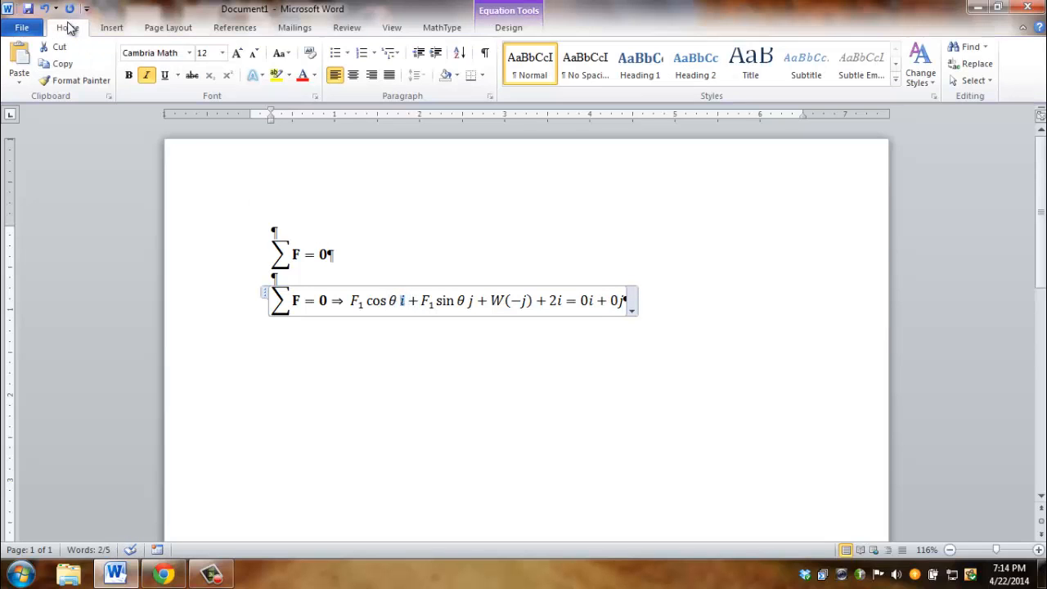
left_click(128, 75)
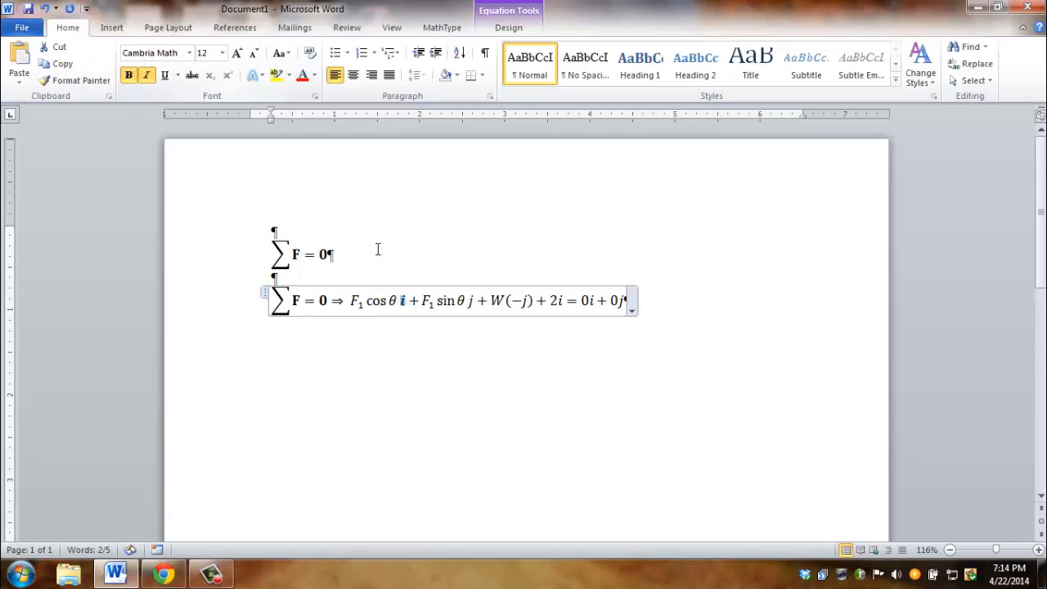
left_click(146, 75)
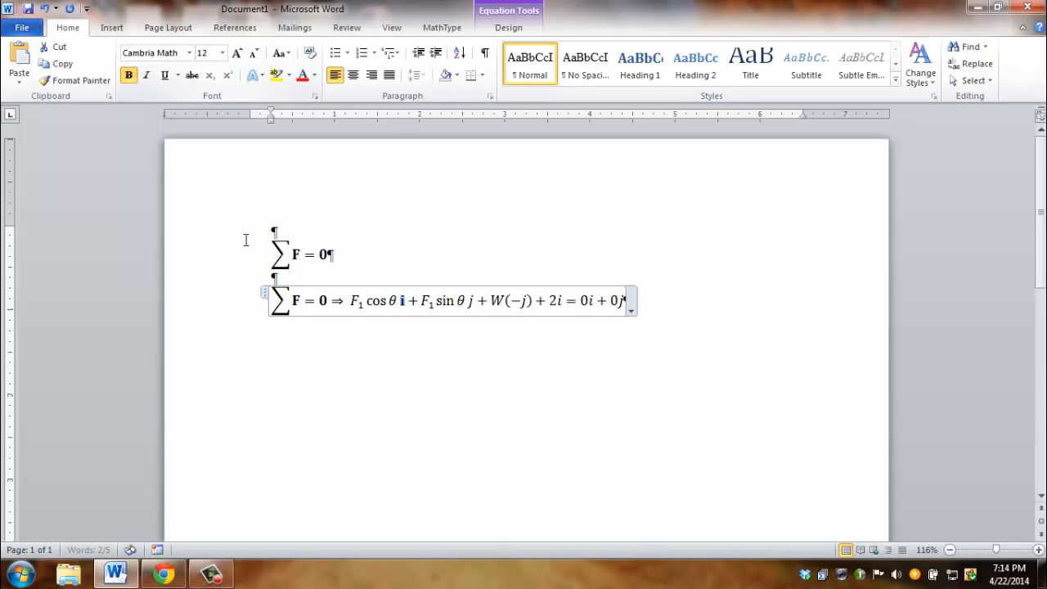
left_click(470, 301)
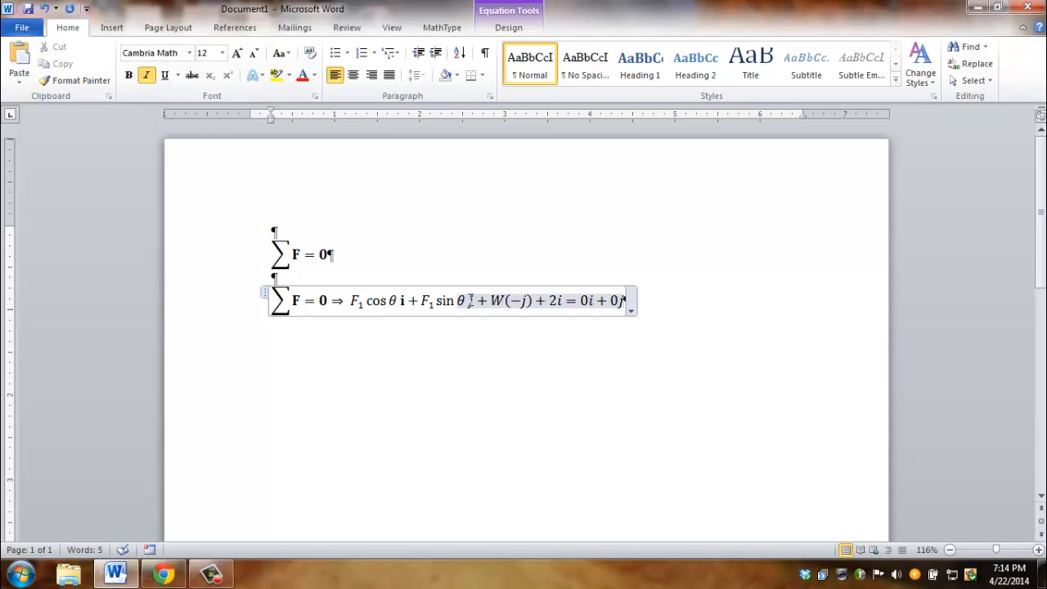
double_click(470, 300)
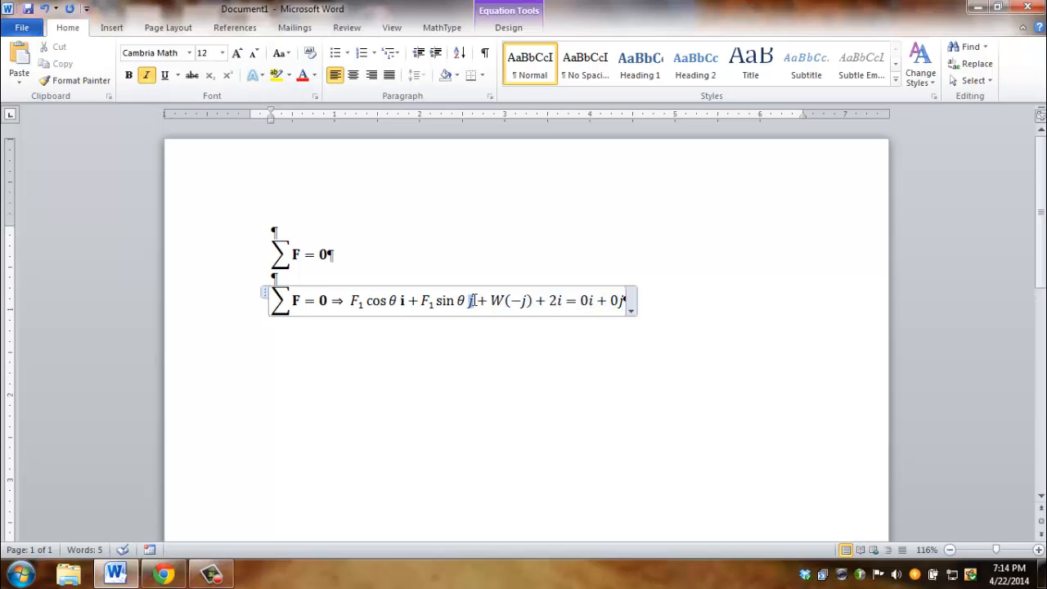
left_click(128, 74)
left_click(151, 77)
- Make the j inside the parentheses after W and the i after 2 bold and non-italic
double_click(521, 306)
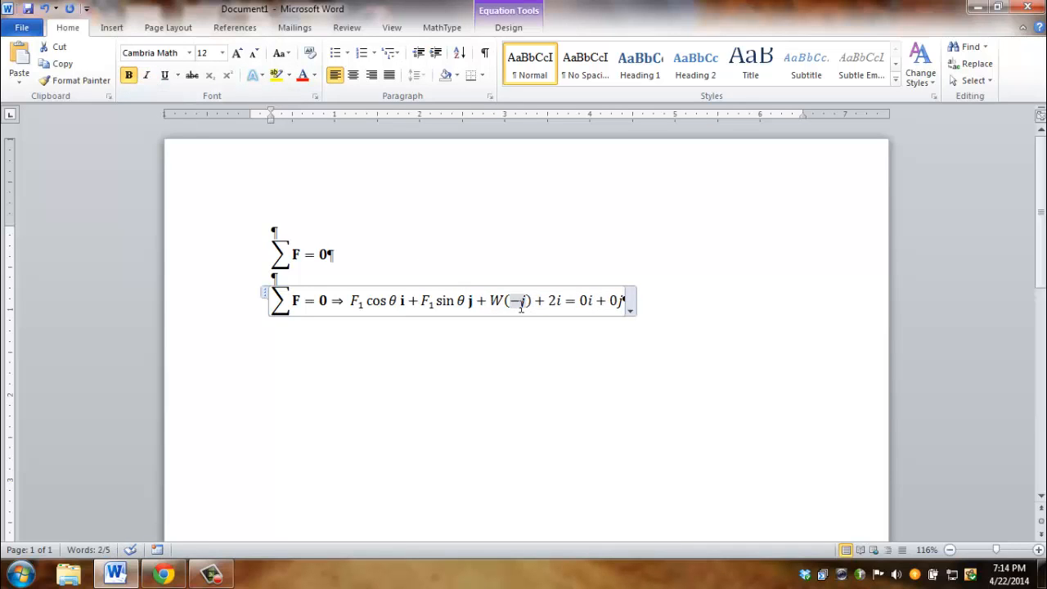
left_click(521, 304)
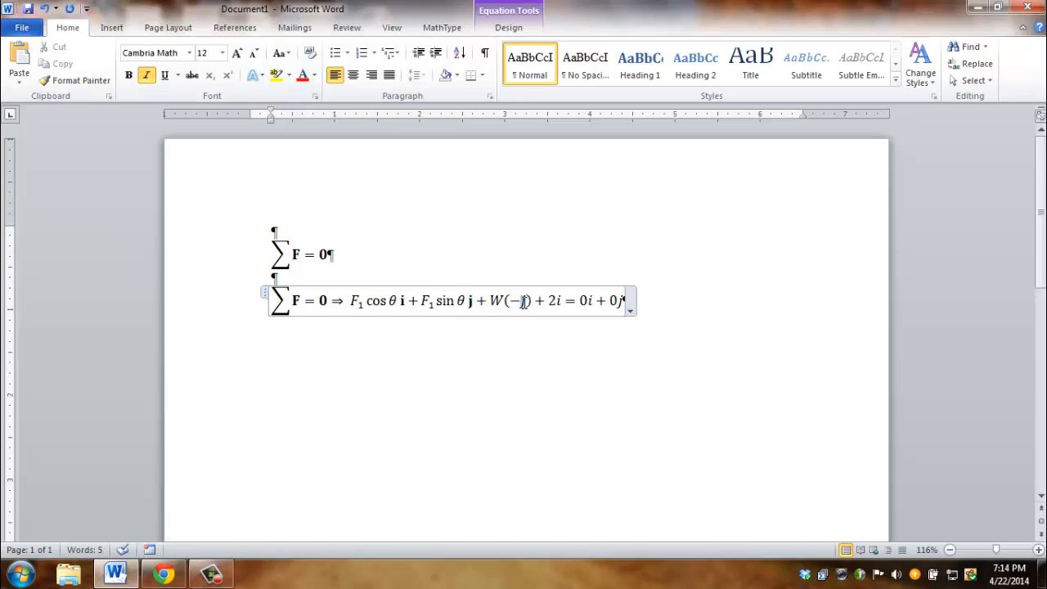
key("shift+Right")
left_click(128, 74)
left_click(147, 76)
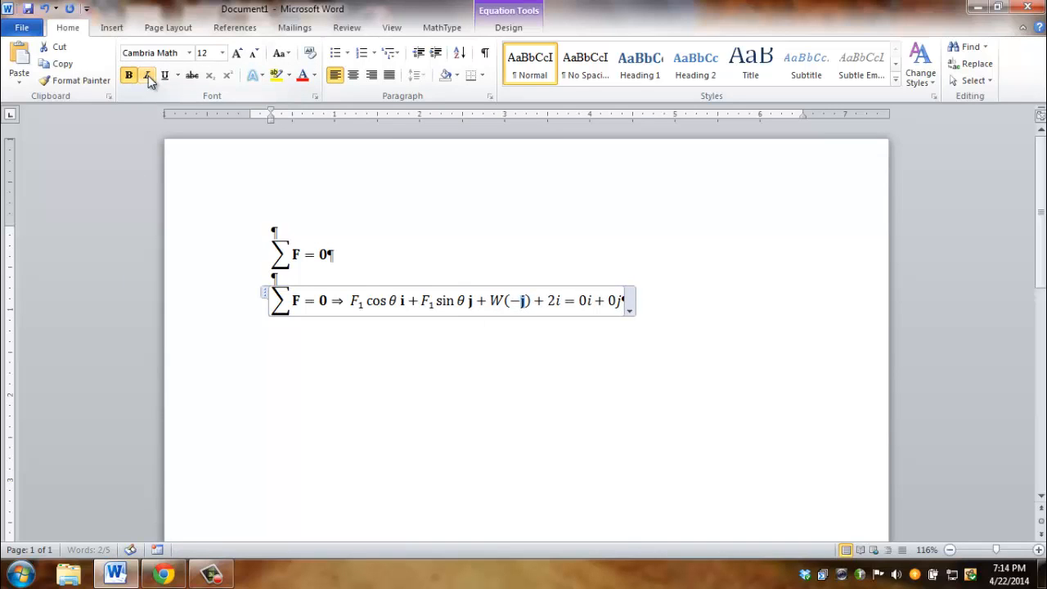
left_click(555, 300)
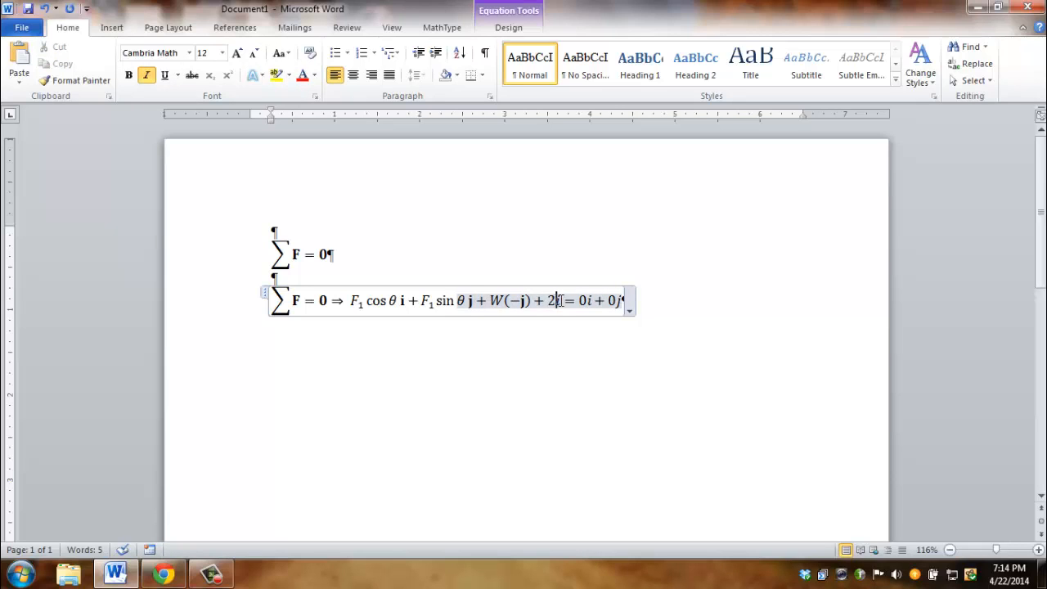
key("shift+Right")
key("ctrl+b")
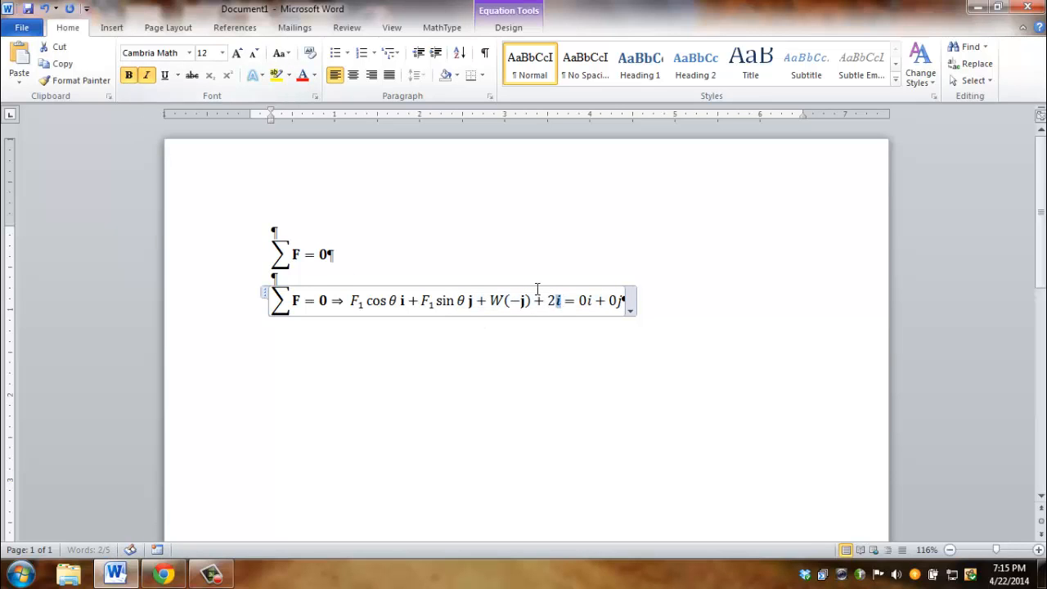
left_click(146, 76)
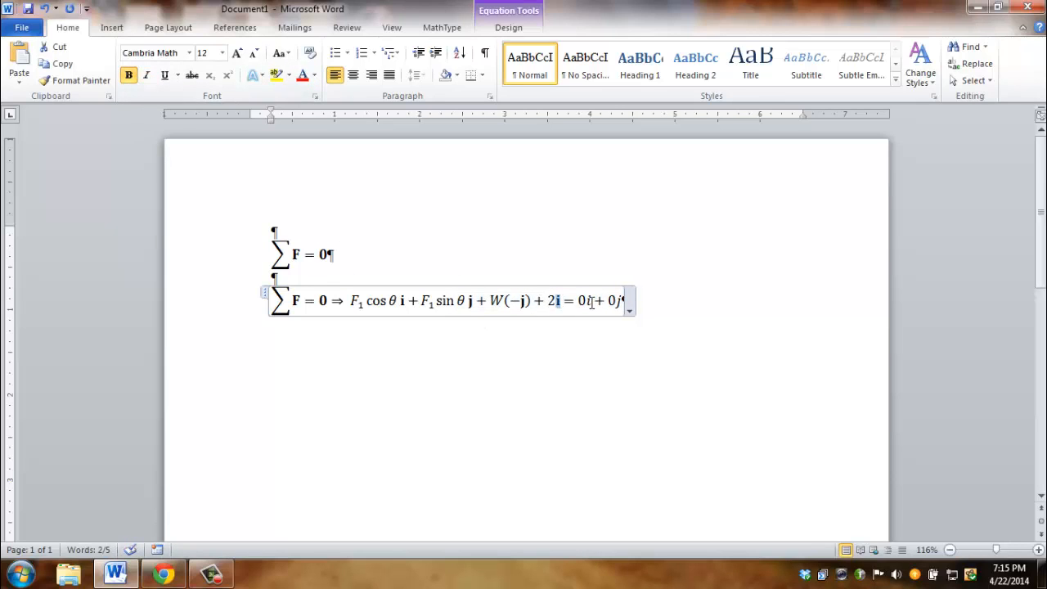
- Make the i and j in 0i + 0j bold and non-italic, and leave the equation
left_click_drag(592, 303, 585, 303)
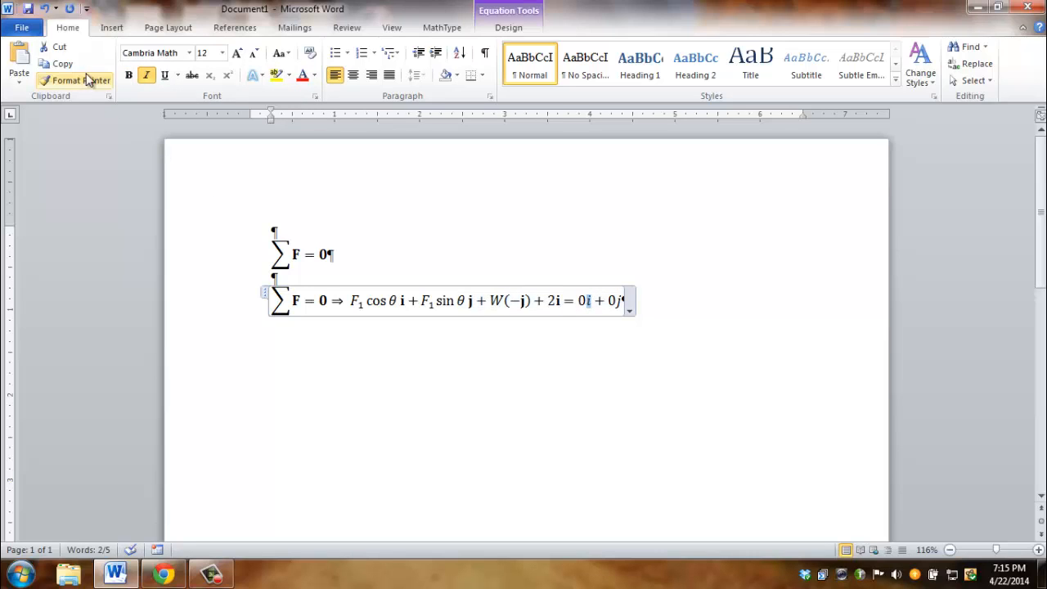
left_click(128, 76)
left_click(146, 75)
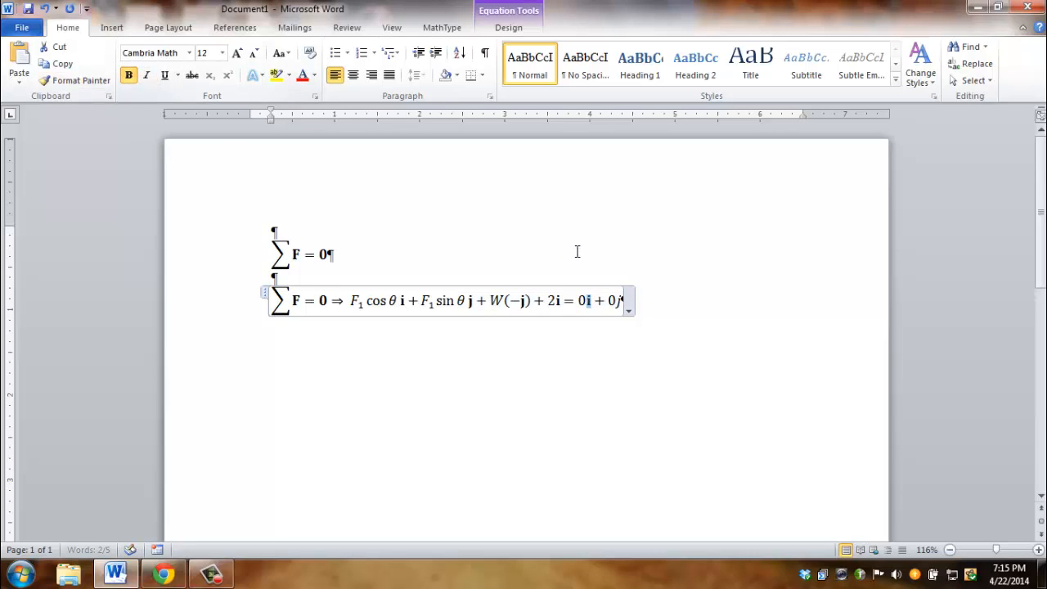
left_click(618, 301)
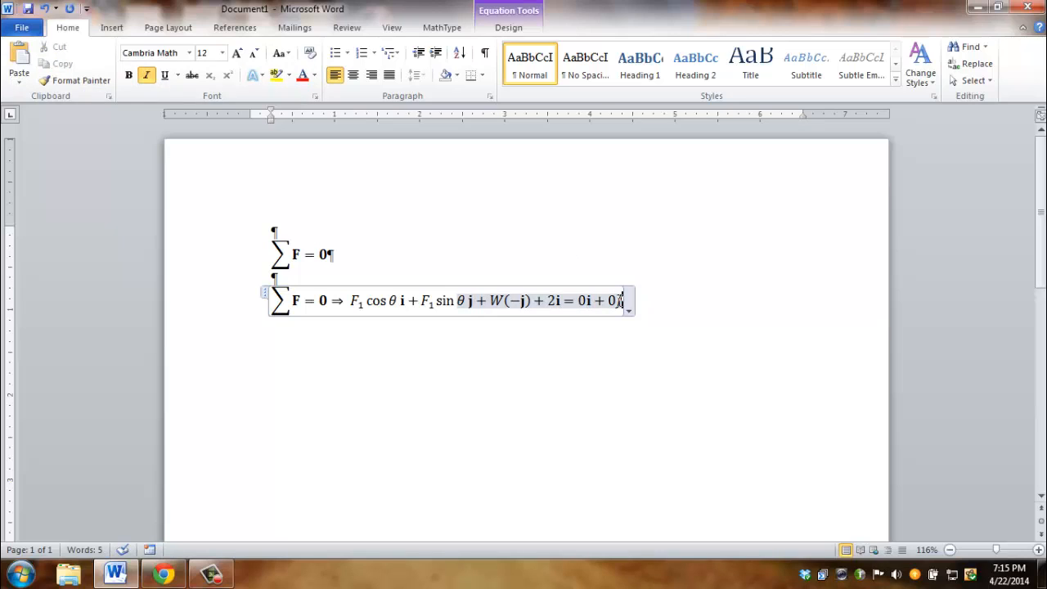
double_click(619, 301)
left_click(128, 76)
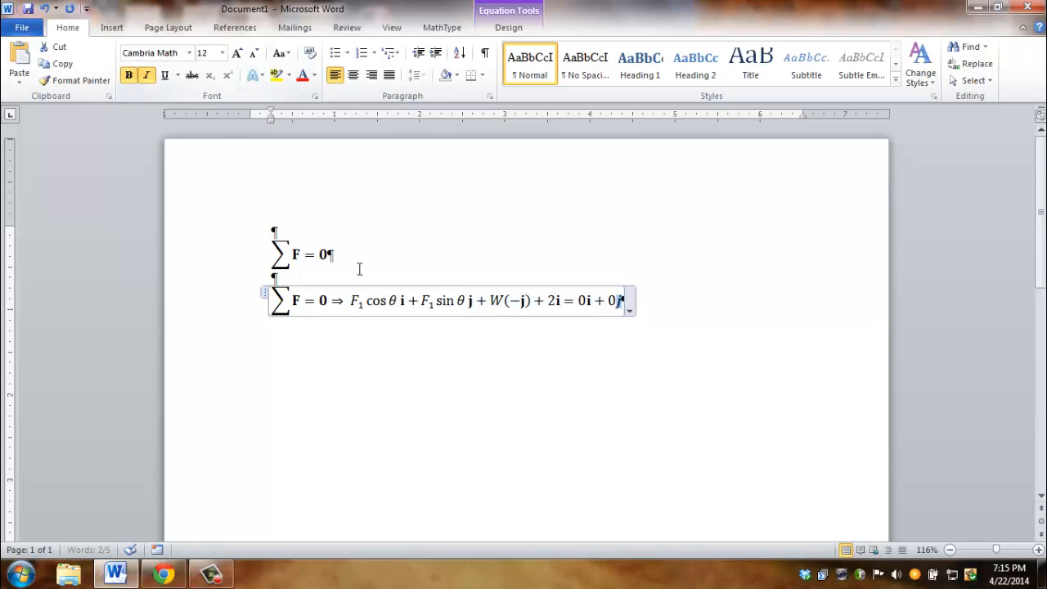
left_click(147, 76)
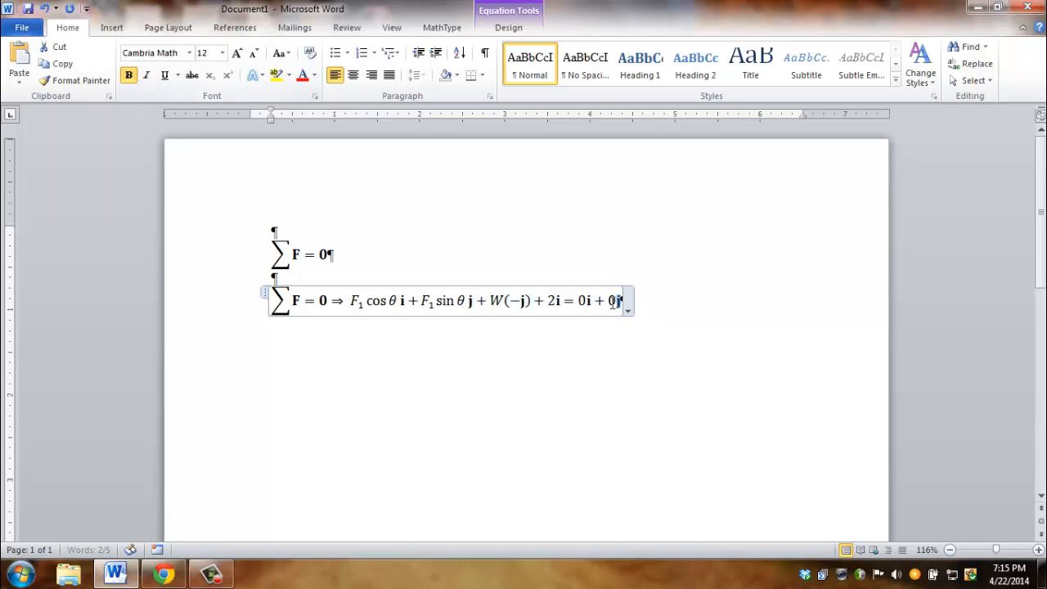
left_click(657, 338)
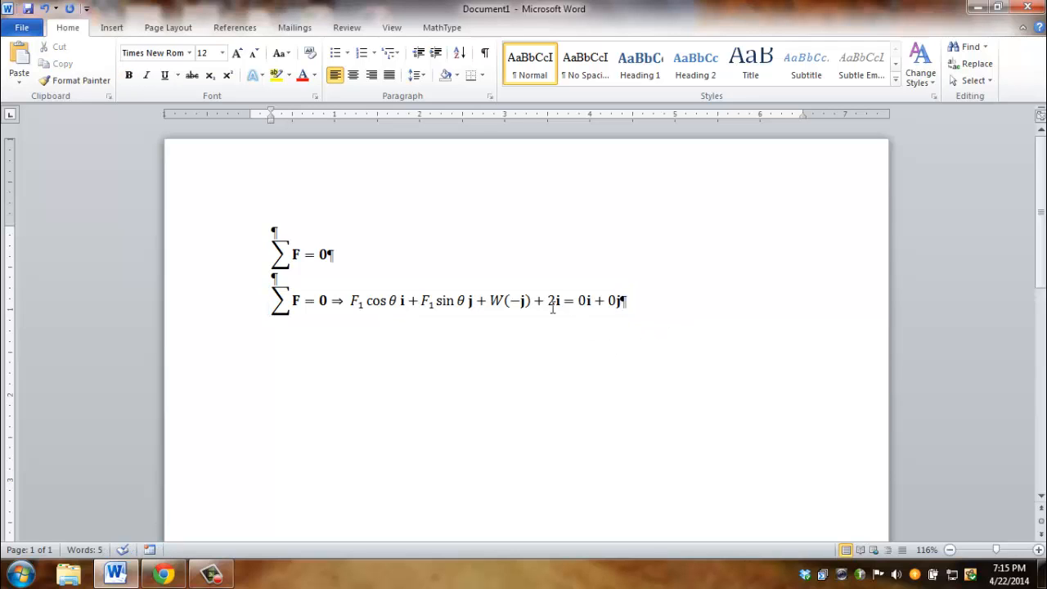
- Add blank lines below the second equation and paste a copy of that whole equation there
key("Return")
key("Return")
left_click(515, 299)
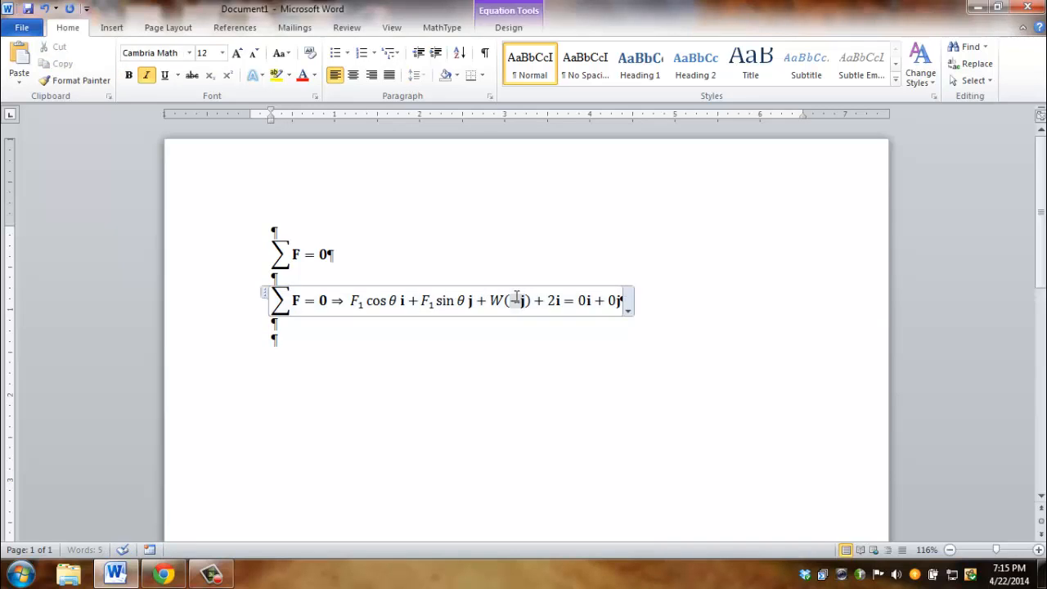
key("Right")
left_click(263, 299)
key("ctrl+c")
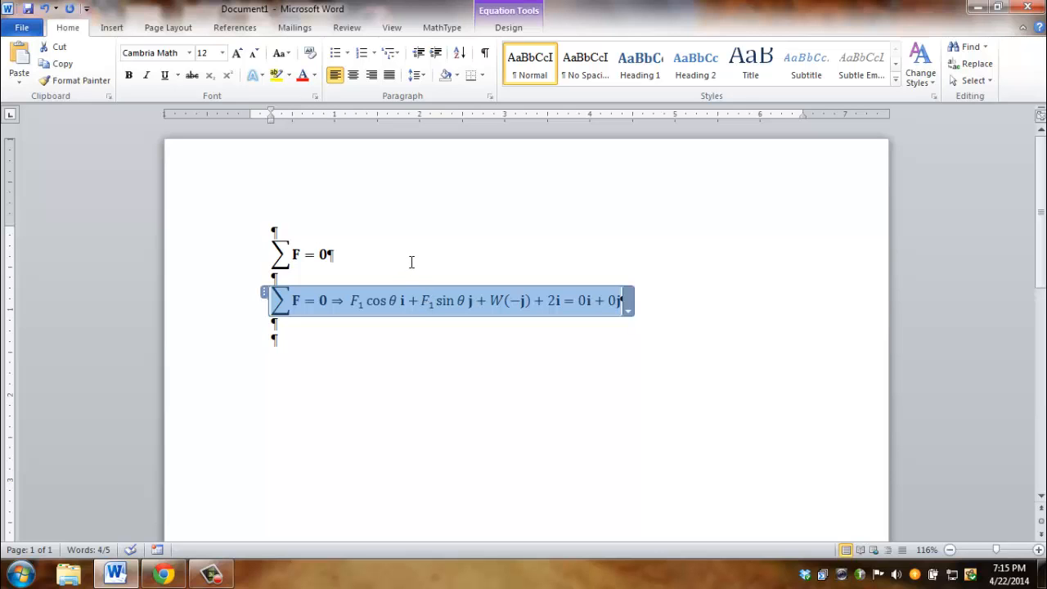
left_click(298, 343)
key("ctrl+v")
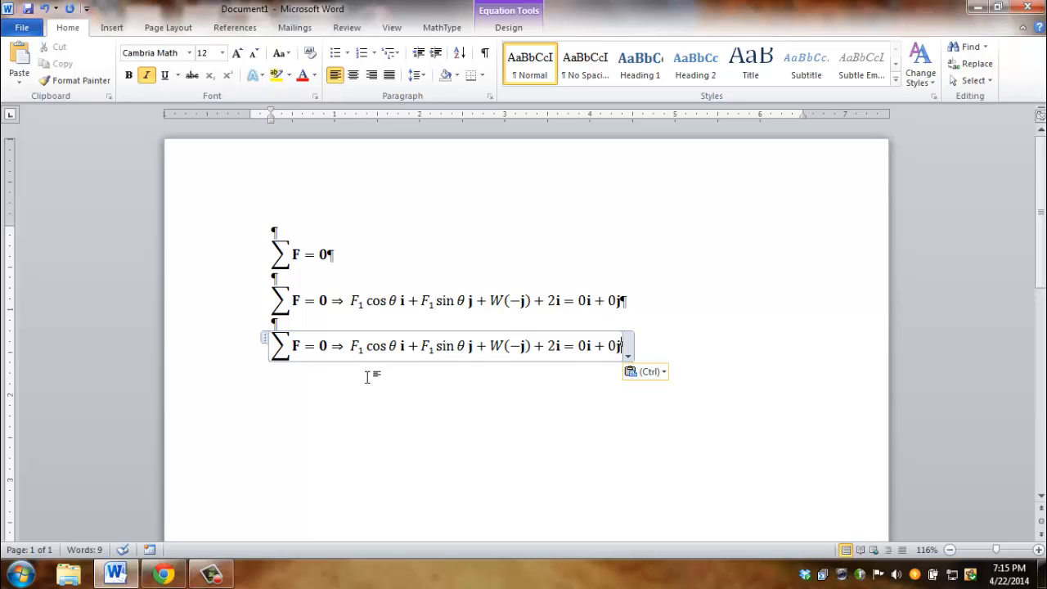
- Delete ΣF = 0 from the start of the copied equation, leaving the ⇒ arrow as its beginning
left_click(347, 345)
left_click_drag(292, 346, 328, 353)
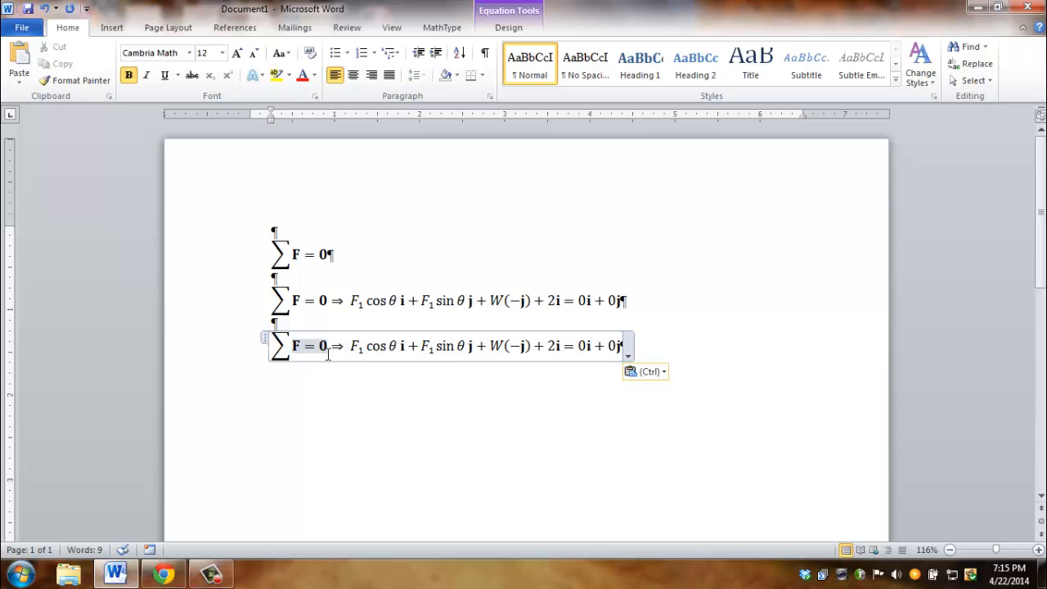
key("BackSpace")
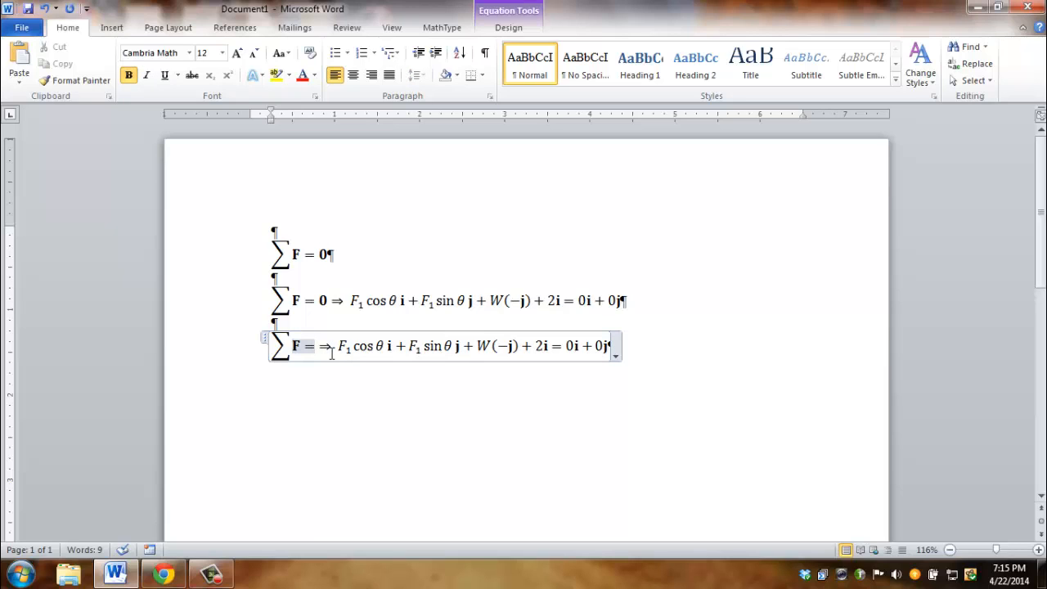
key("shift+Home")
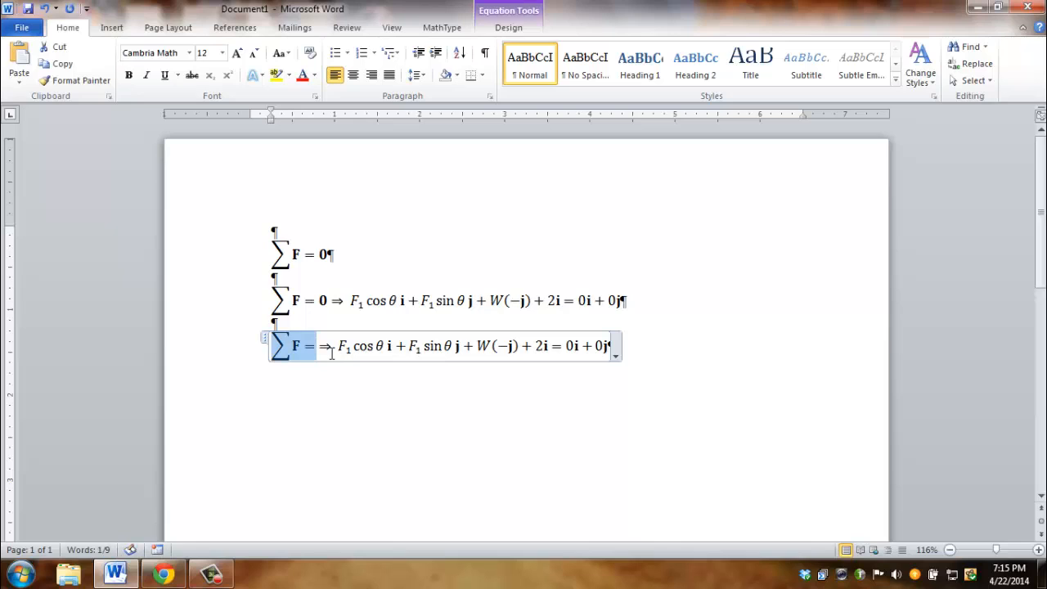
key("BackSpace")
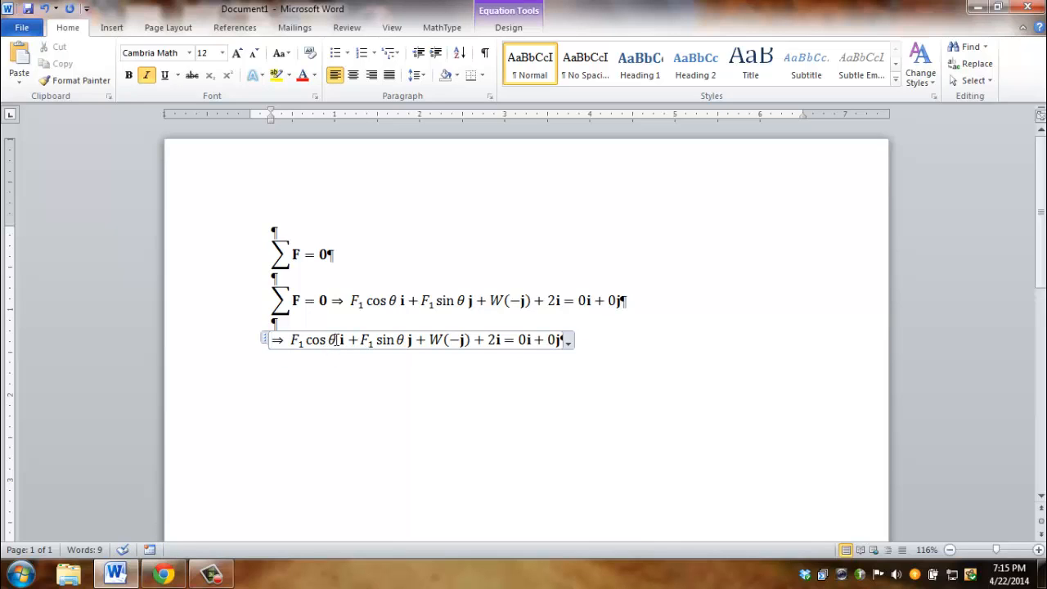
- In the third equation, move + 2 directly after F₁ cos θ and follow it with = 0 and a comma
left_click(477, 340)
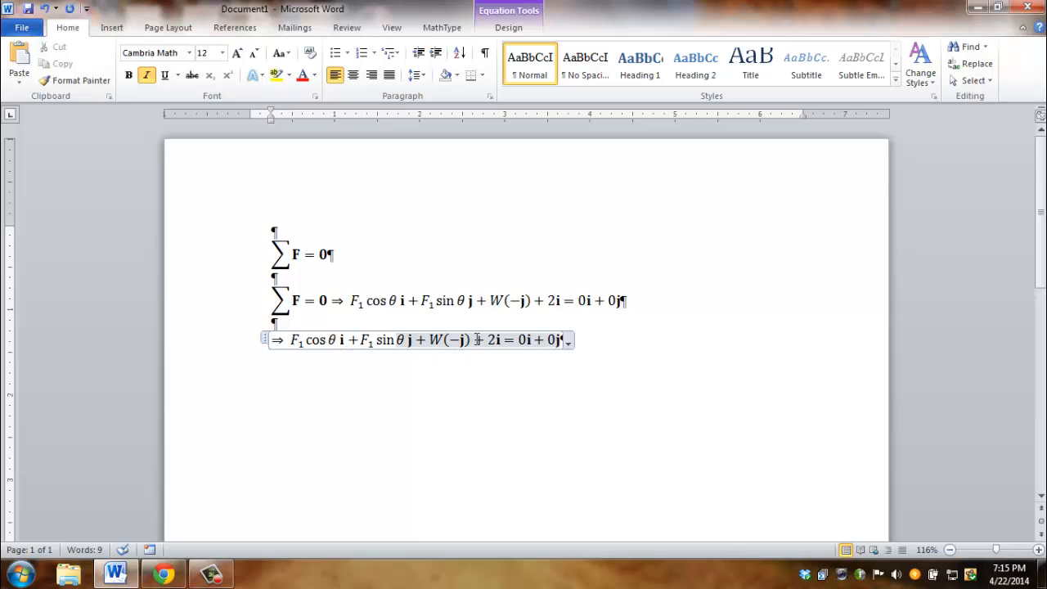
left_click_drag(478, 340, 339, 345)
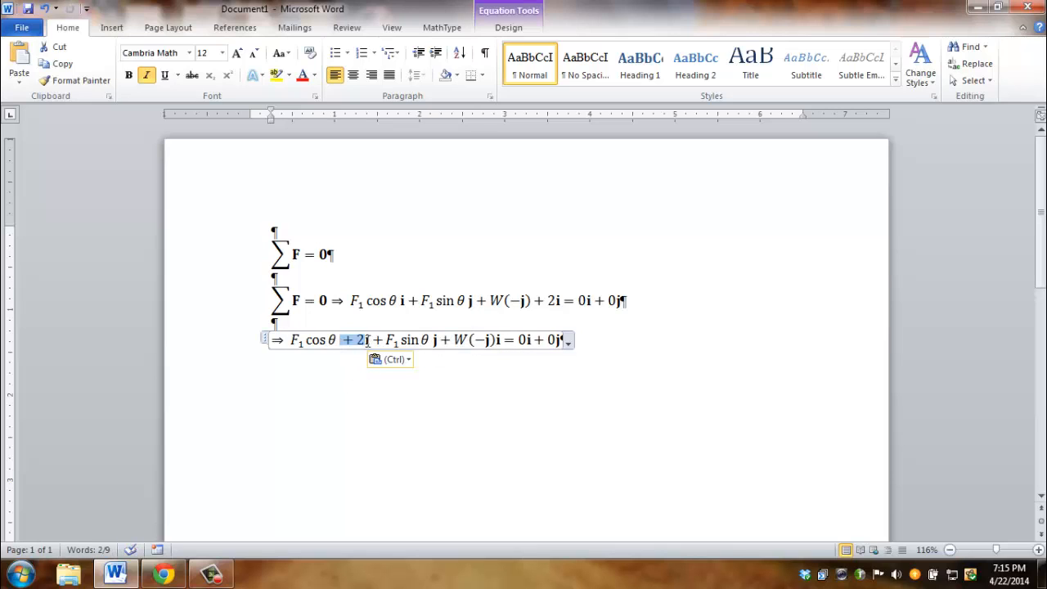
left_click(369, 341)
left_click(365, 341)
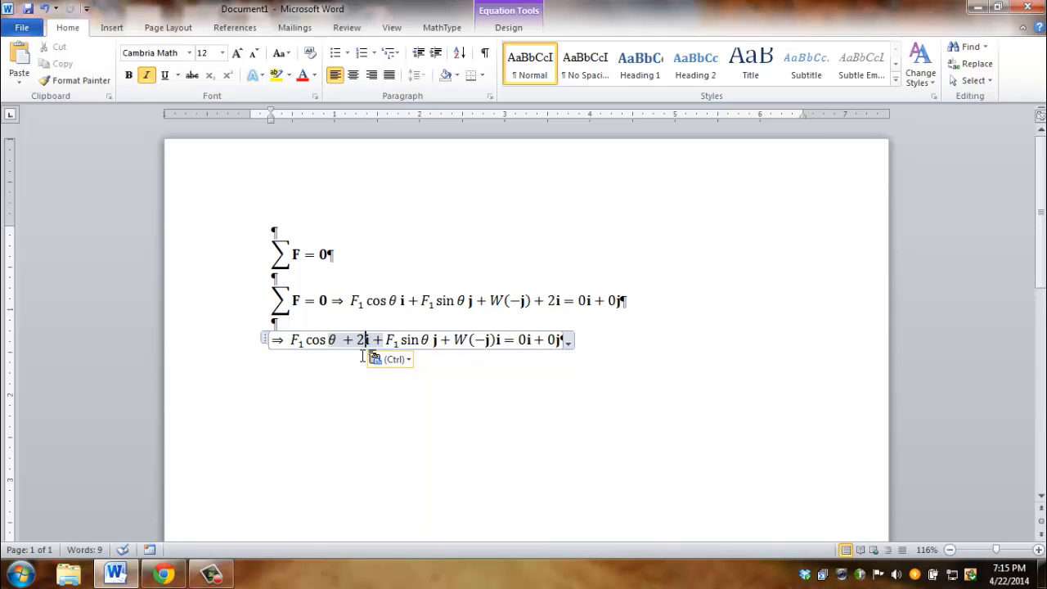
type("= 0")
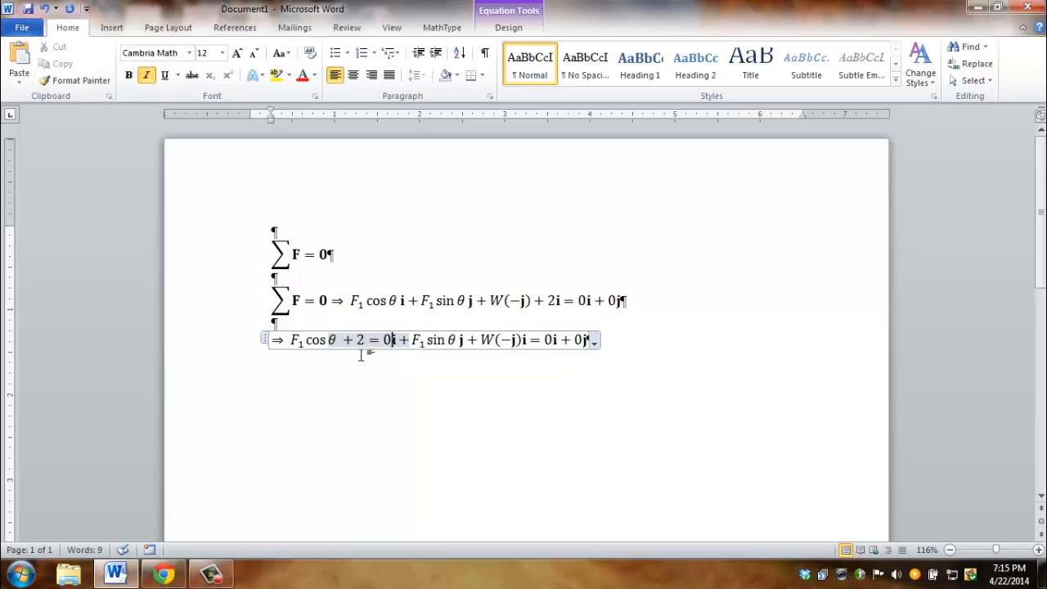
type(",")
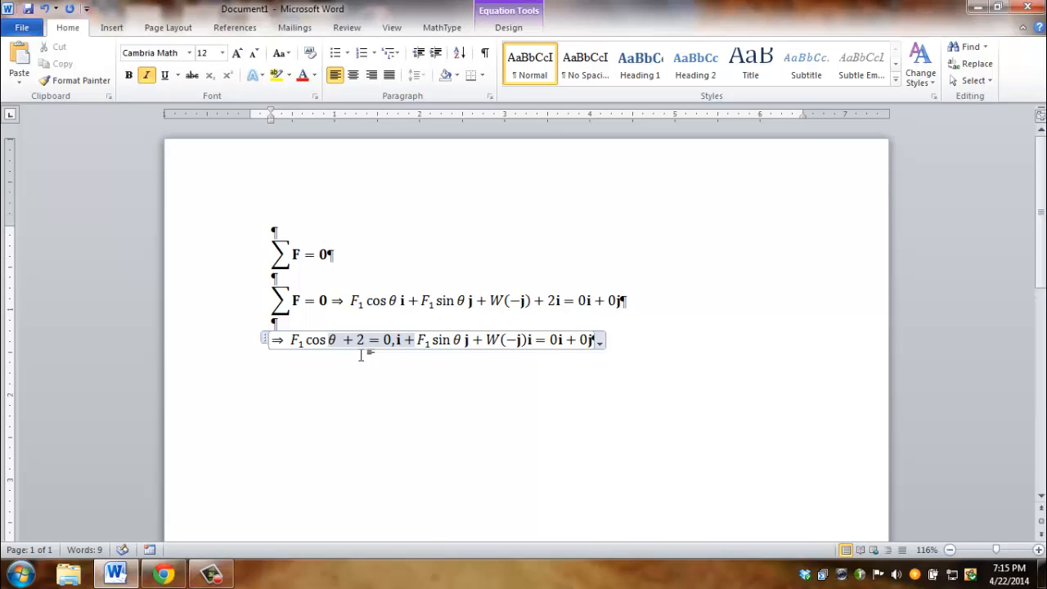
- Delete the i + after the comma and adjust the spacing before F₁ sin θ
key("Delete")
key("Delete")
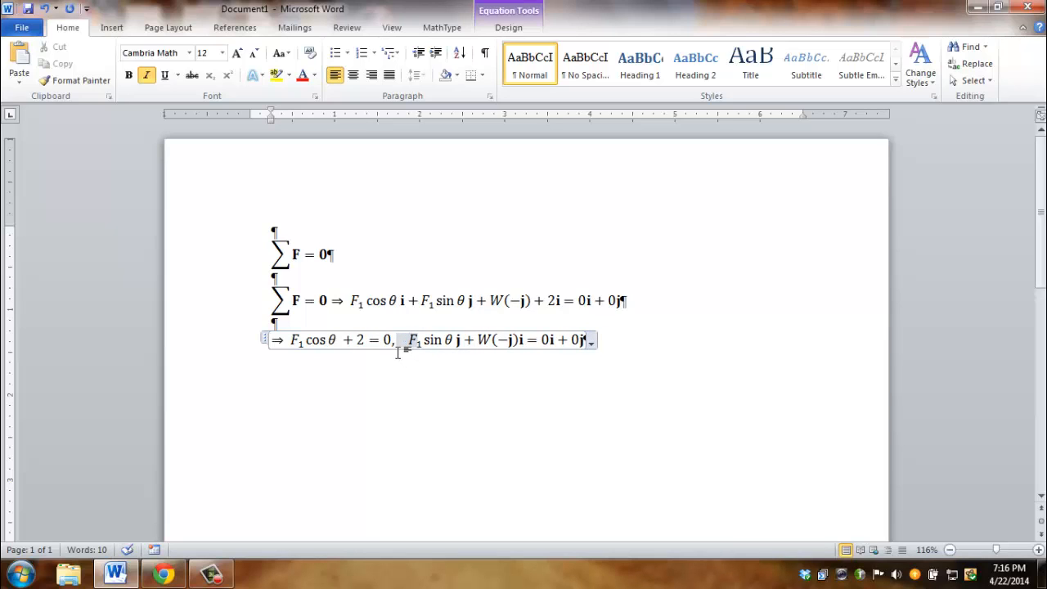
key("BackSpace")
key("BackSpace")
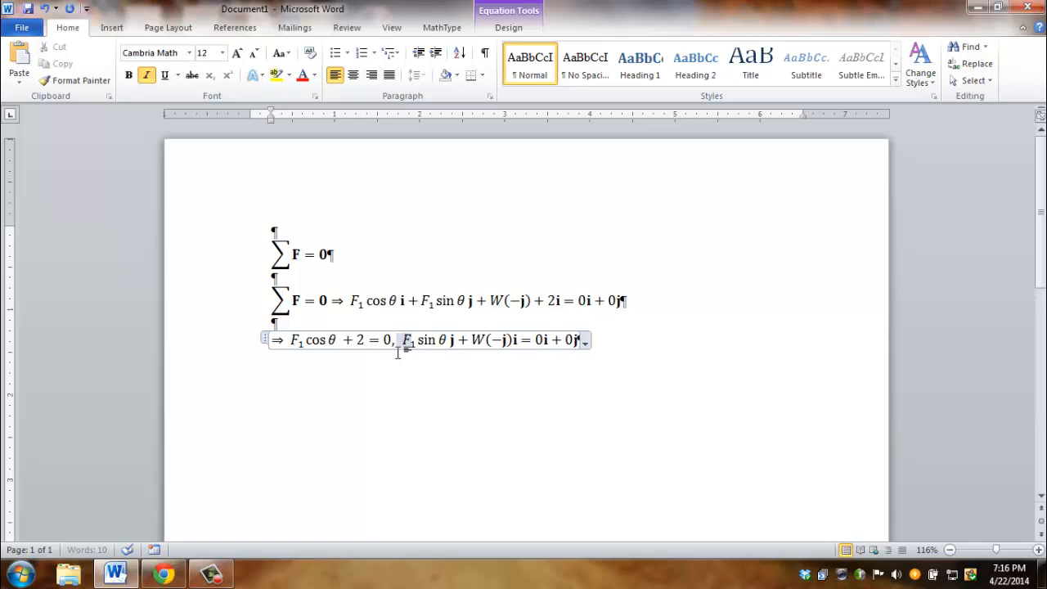
key("BackSpace")
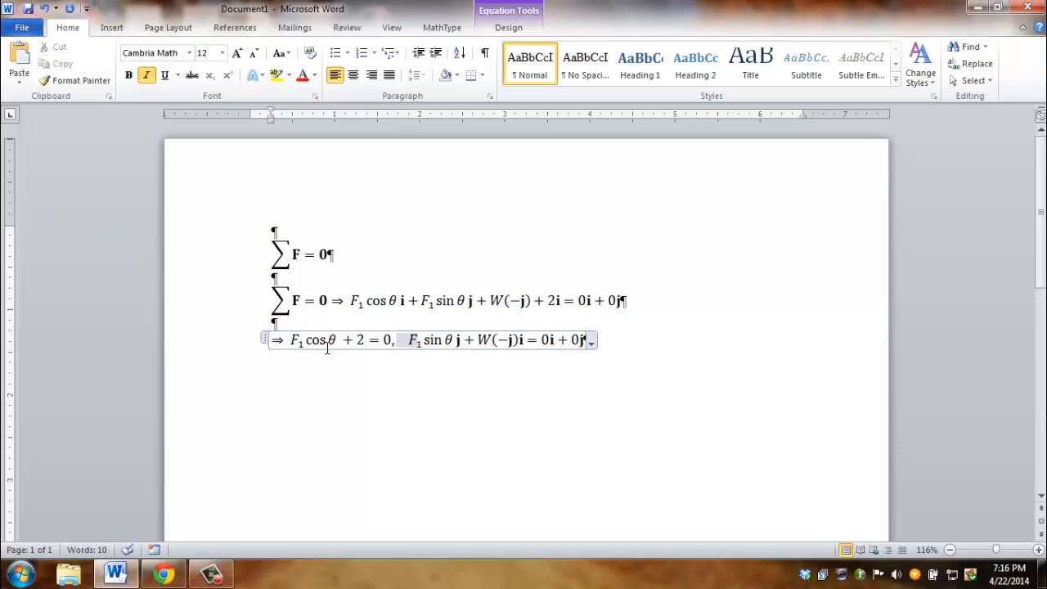
- Delete the j after sin θ in the third equation and replace the plus before W with a minus
left_click(464, 341)
left_click(470, 362)
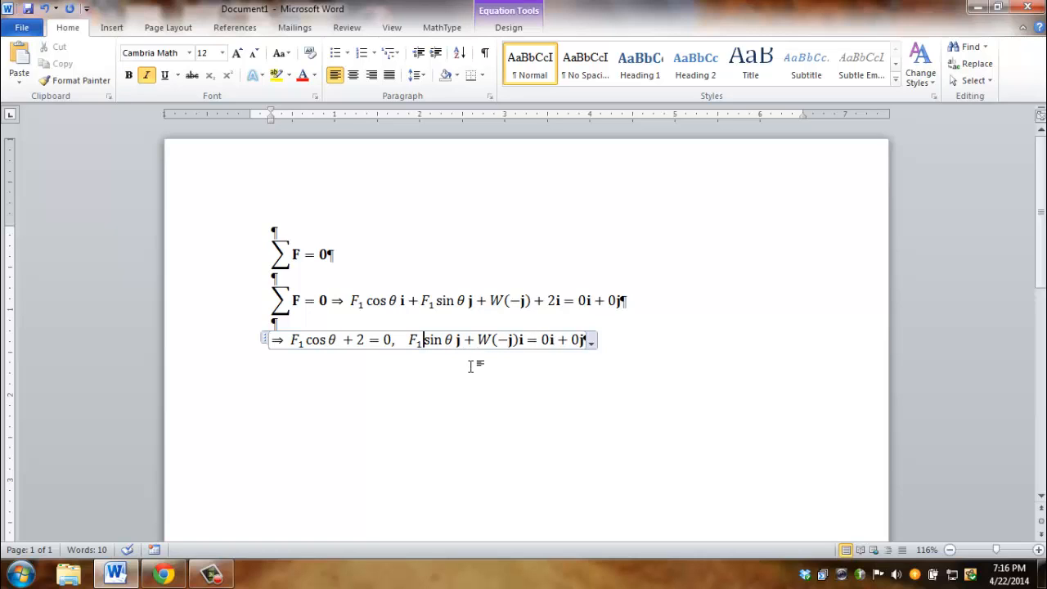
left_click(463, 340)
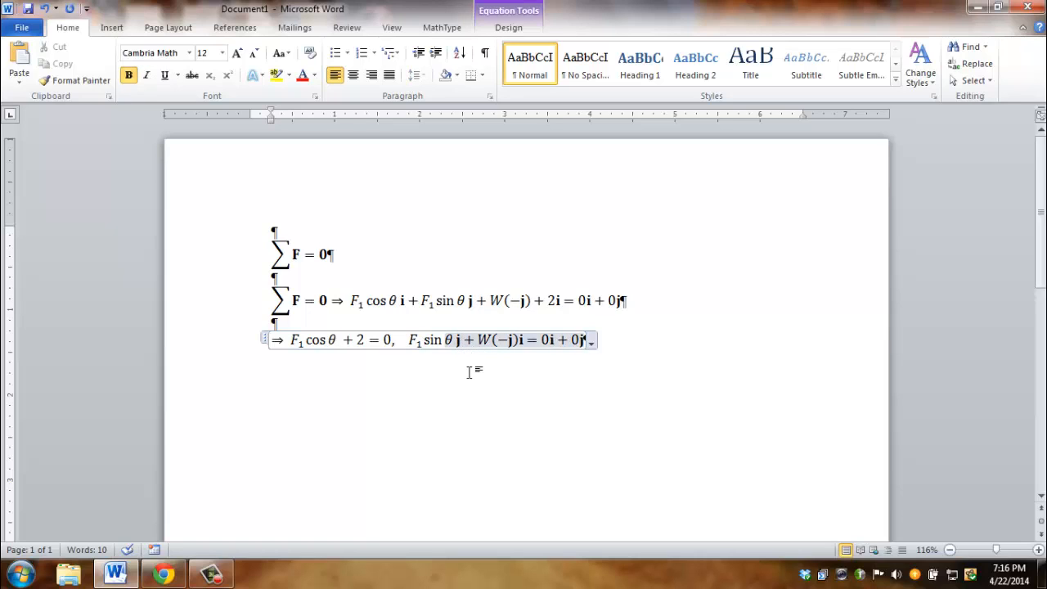
key("BackSpace")
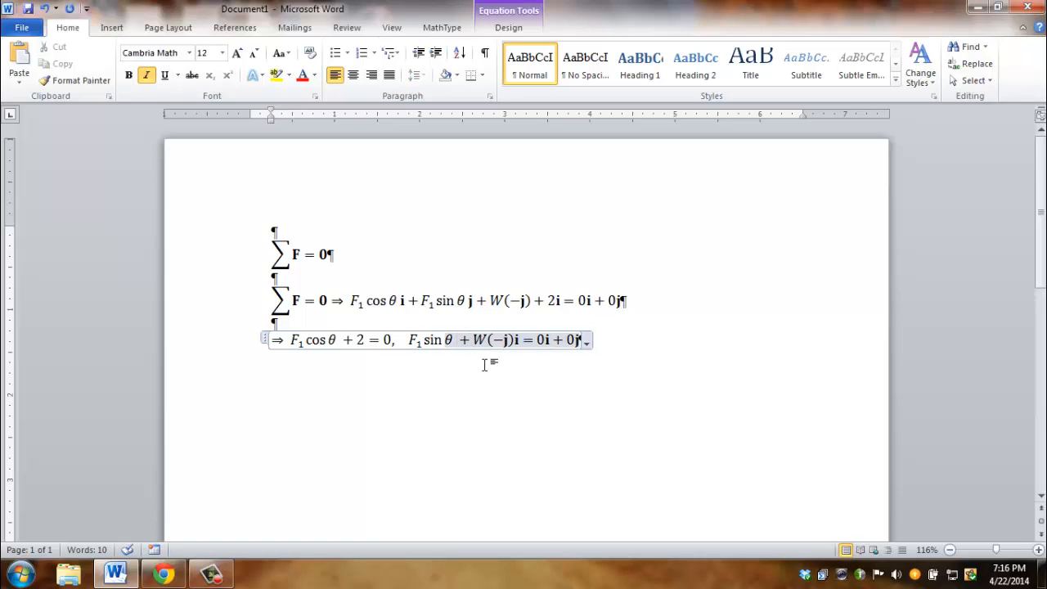
key("Delete")
type("-")
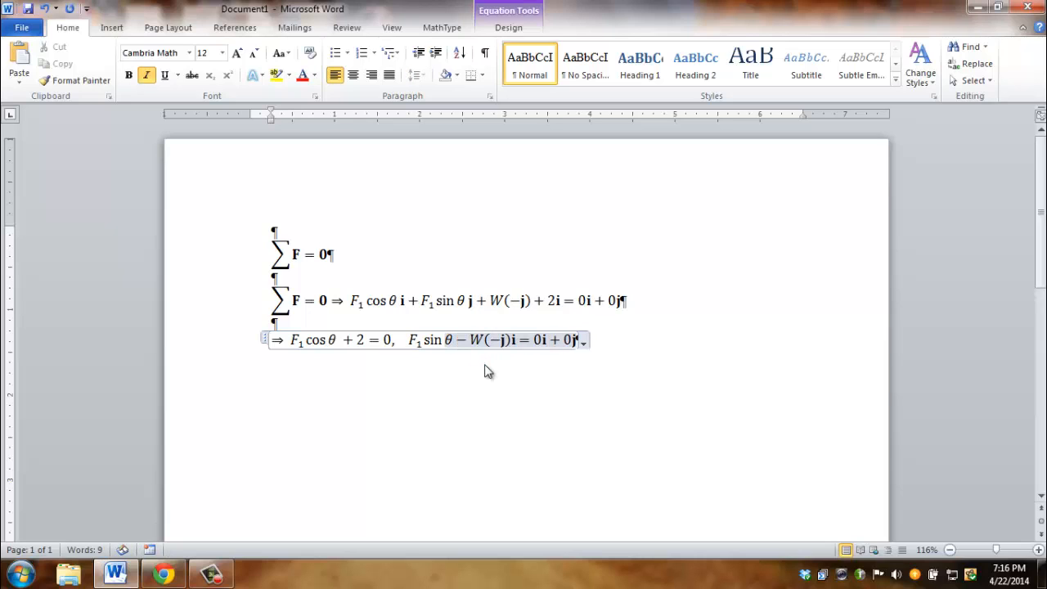
- Replace everything after W in the third equation with = 0, and leave the equation
left_click(485, 340)
key("Delete")
key("Delete")
key("Delete")
key("Delete")
key("Delete")
key("Delete")
key("Delete")
key("Delete")
key("Delete")
key("Delete")
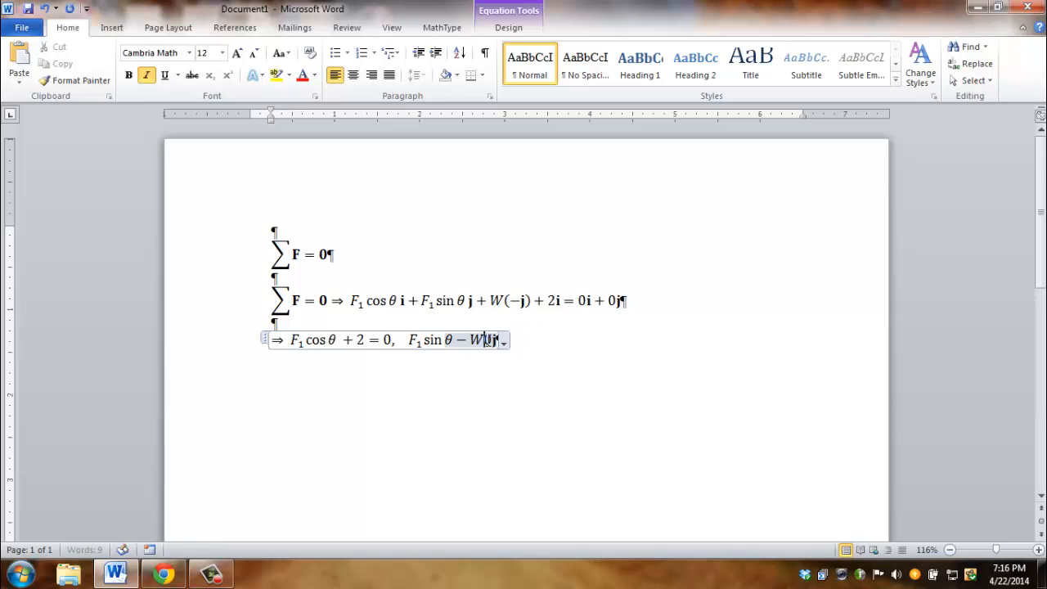
key("Delete")
type("=0")
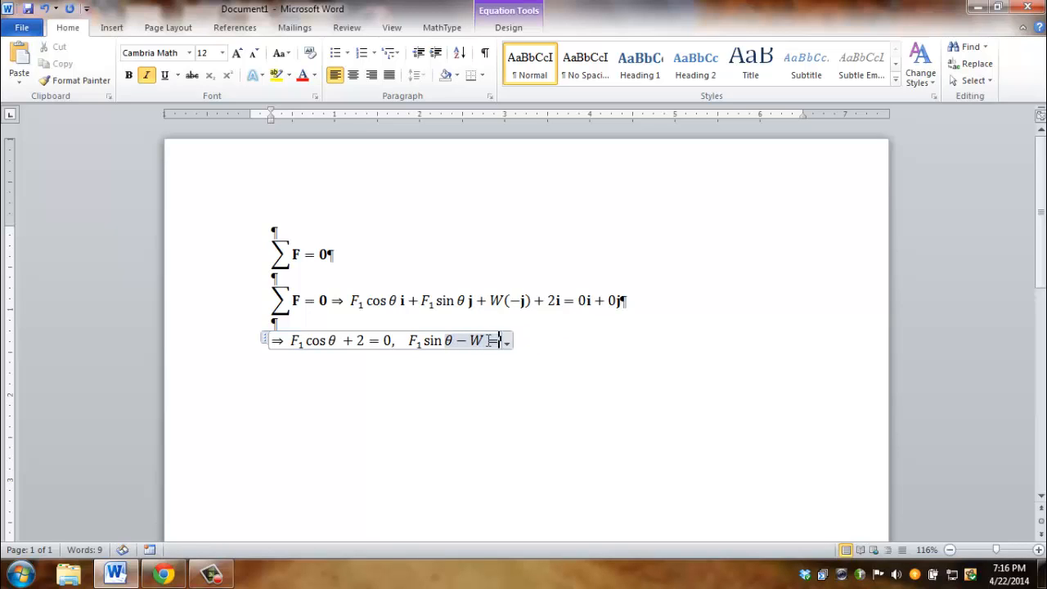
left_click(555, 342)
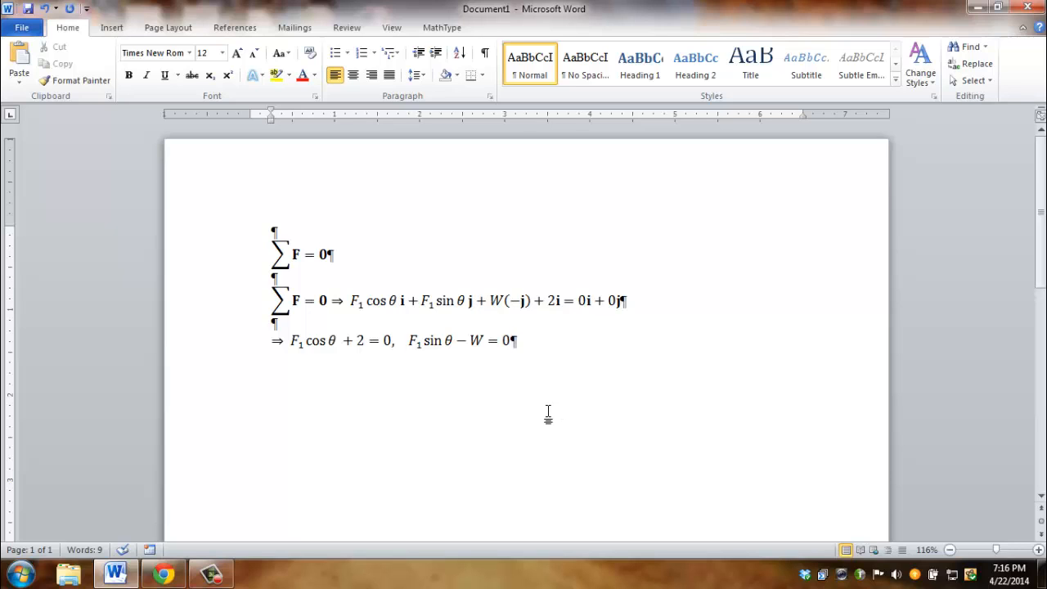
- Add blank lines below the third equation and paste another copy of the second equation there
key("Return")
key("Return")
left_click(449, 310)
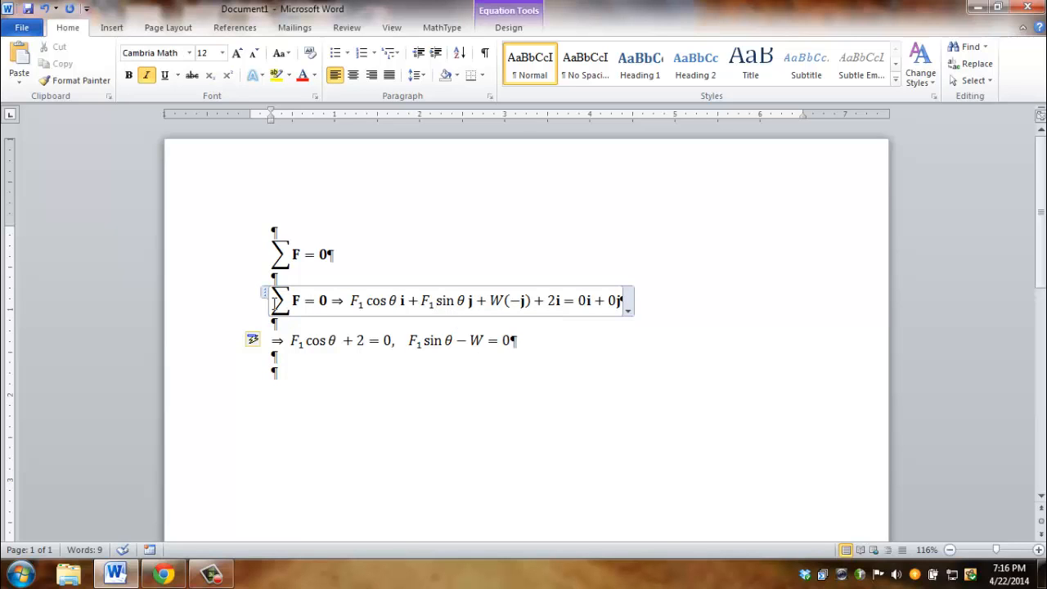
left_click(263, 296)
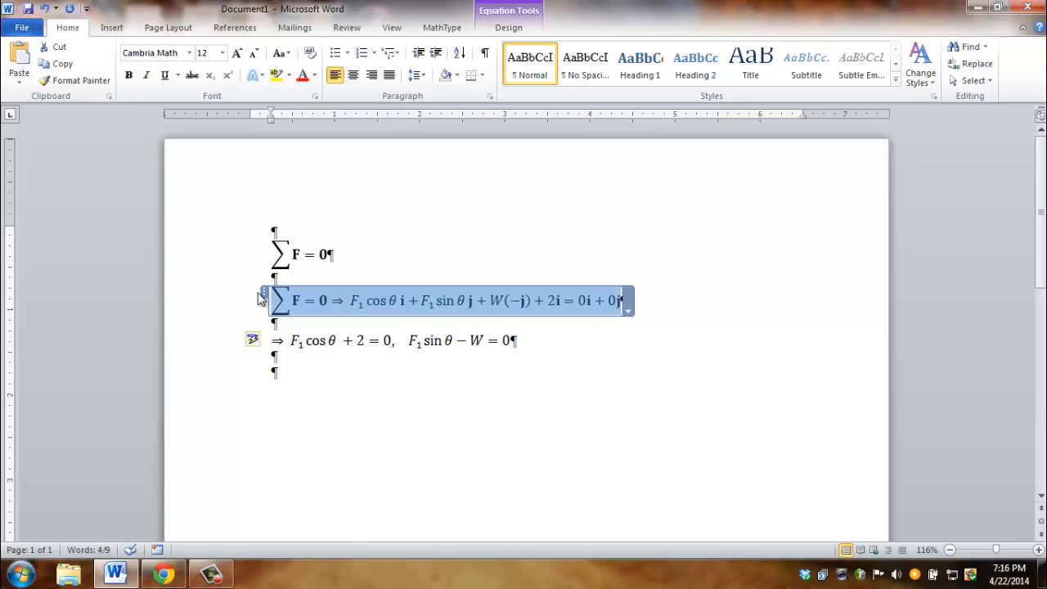
left_click(290, 375)
key("ctrl+v")
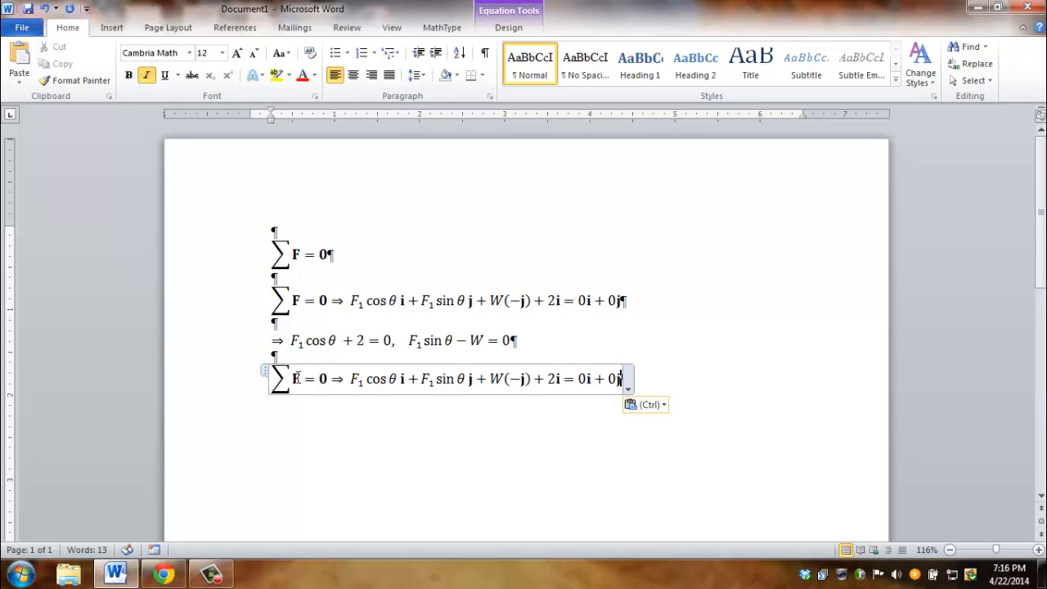
- Replace the F after the summation in the fourth equation with an M carrying the subscript A, using a subscript structure
double_click(297, 377)
key("BackSpace")
type("M")
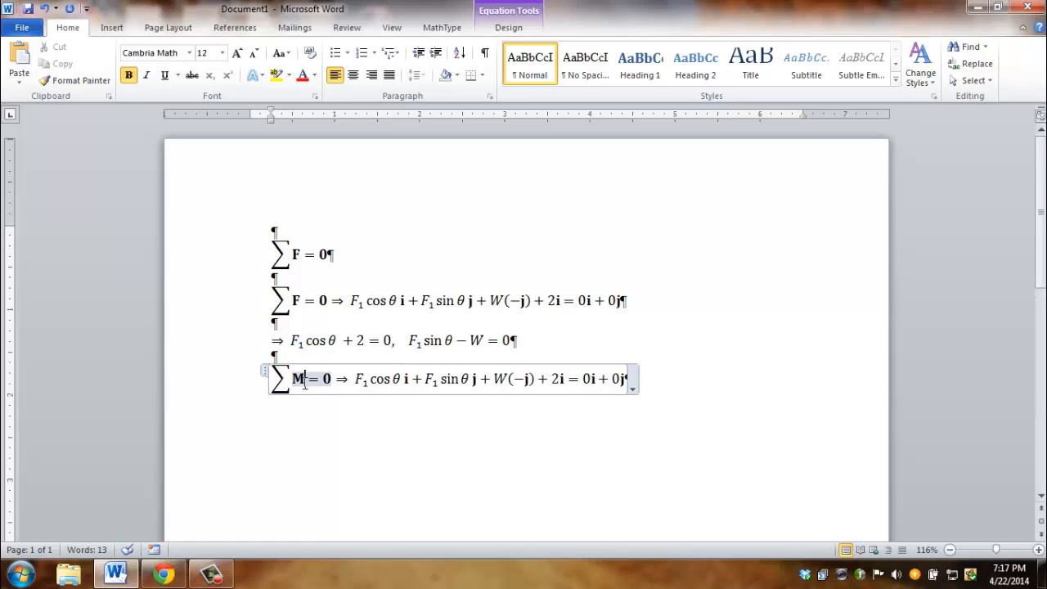
key("Delete")
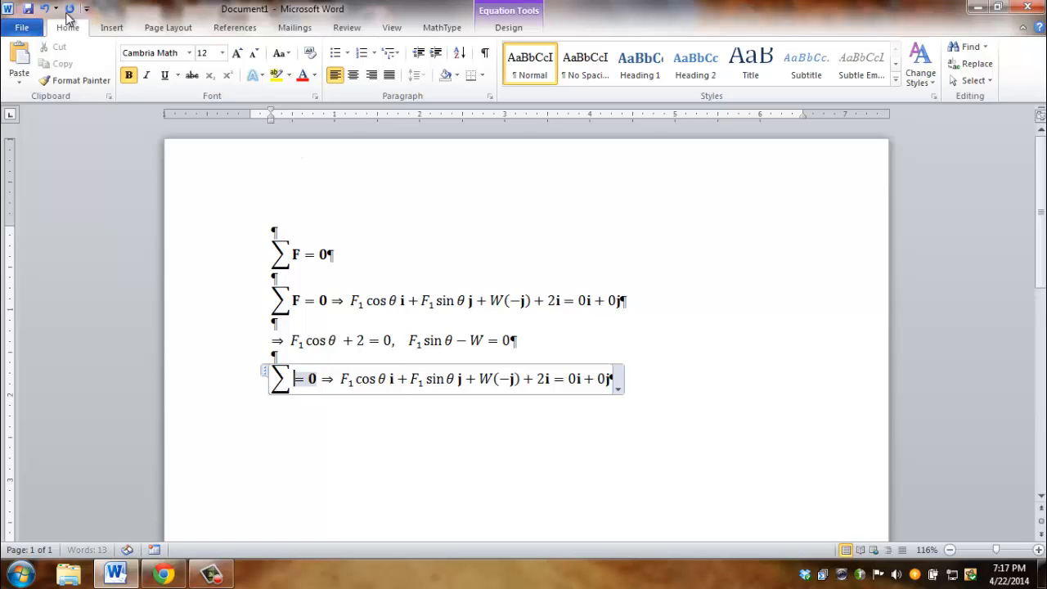
left_click(510, 30)
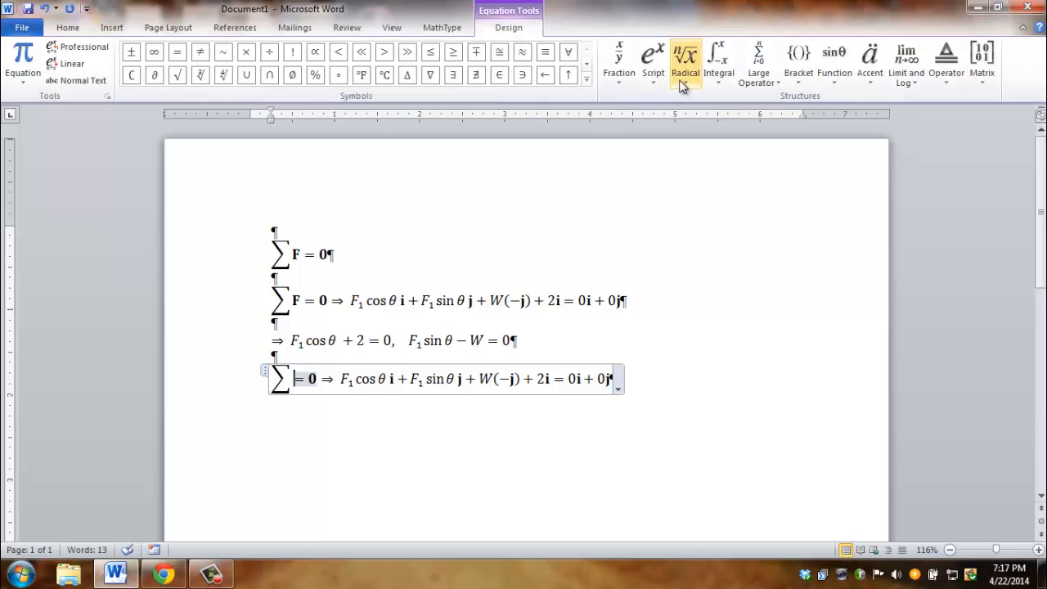
left_click(654, 82)
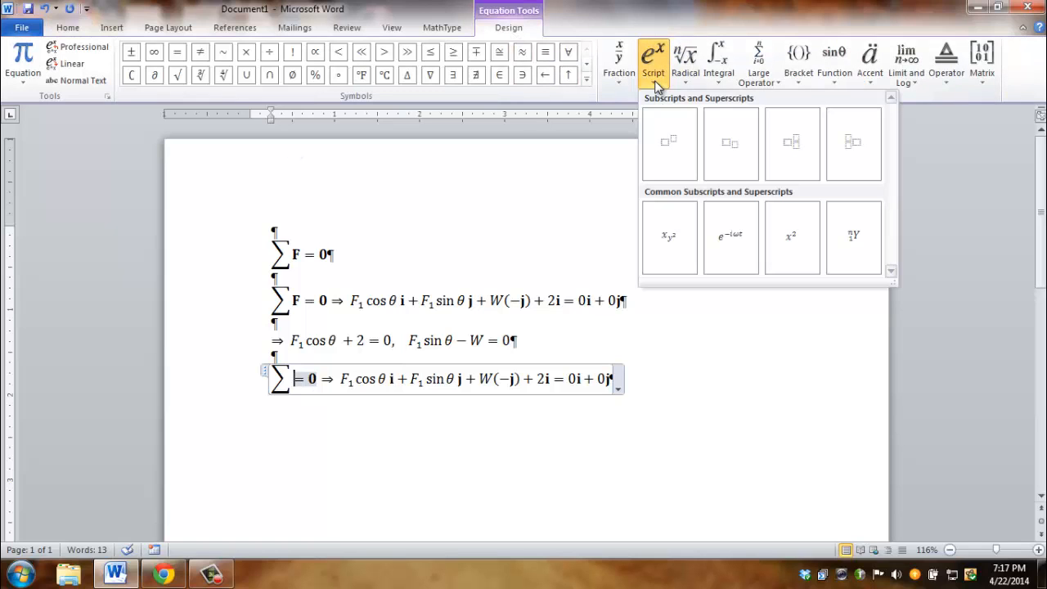
left_click(730, 144)
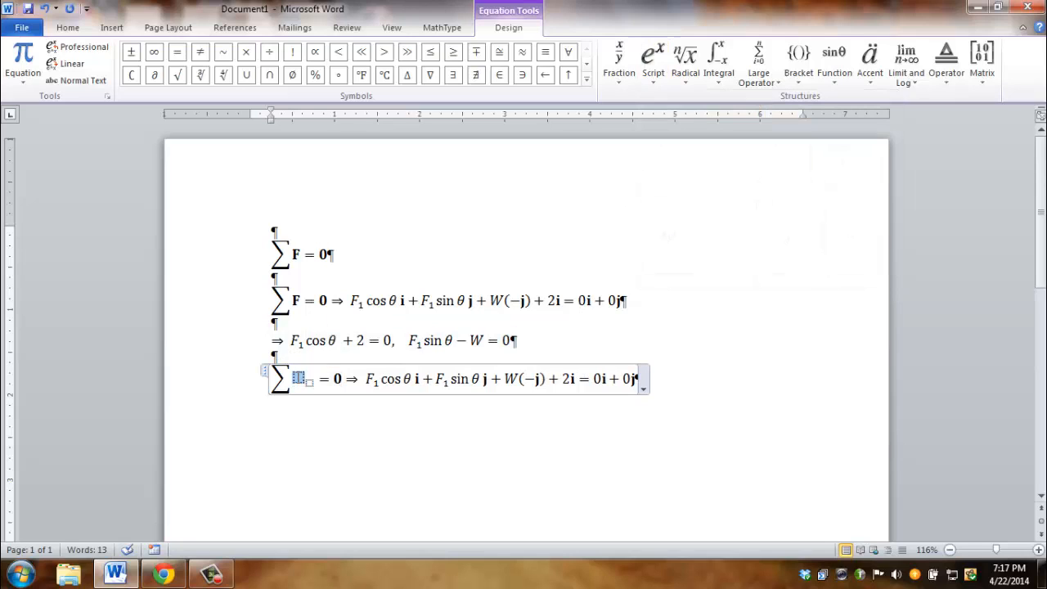
type("M")
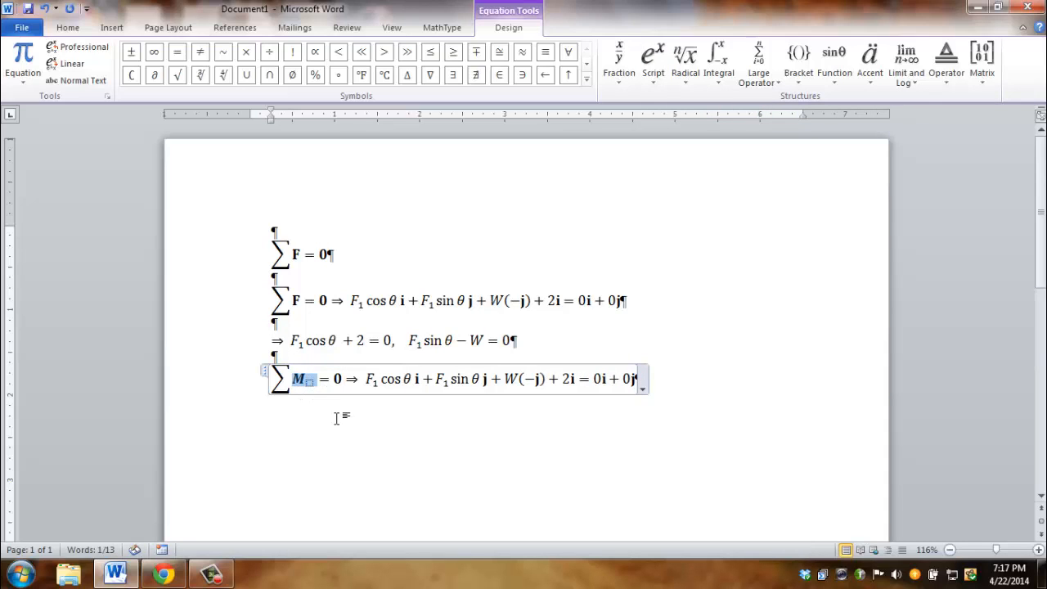
left_click(310, 382)
type("A")
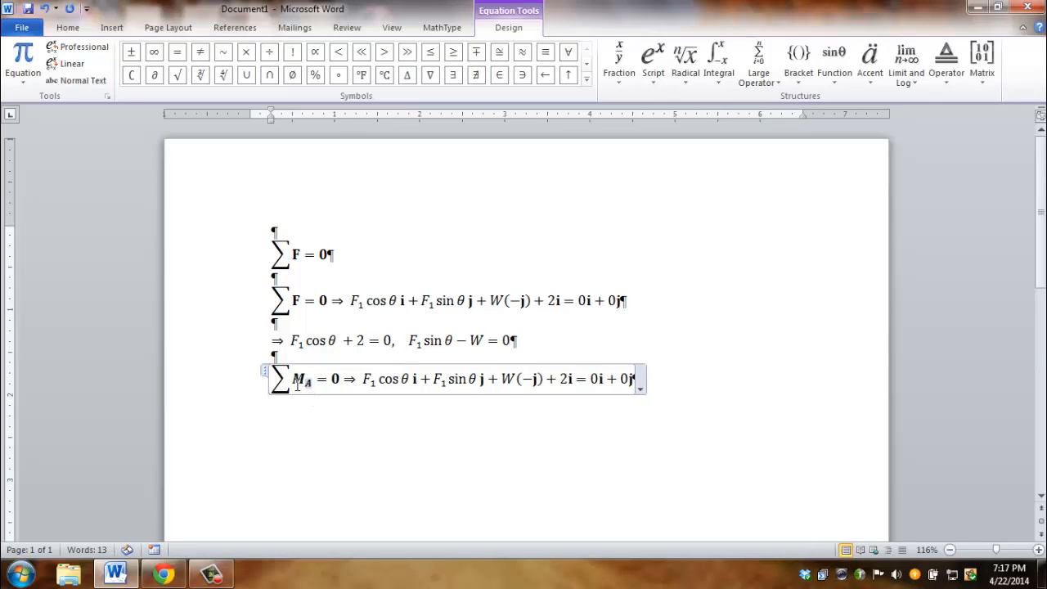
- Make the M with subscript A non-italic in the fourth equation, keeping it bold
left_click(295, 377)
left_click(67, 27)
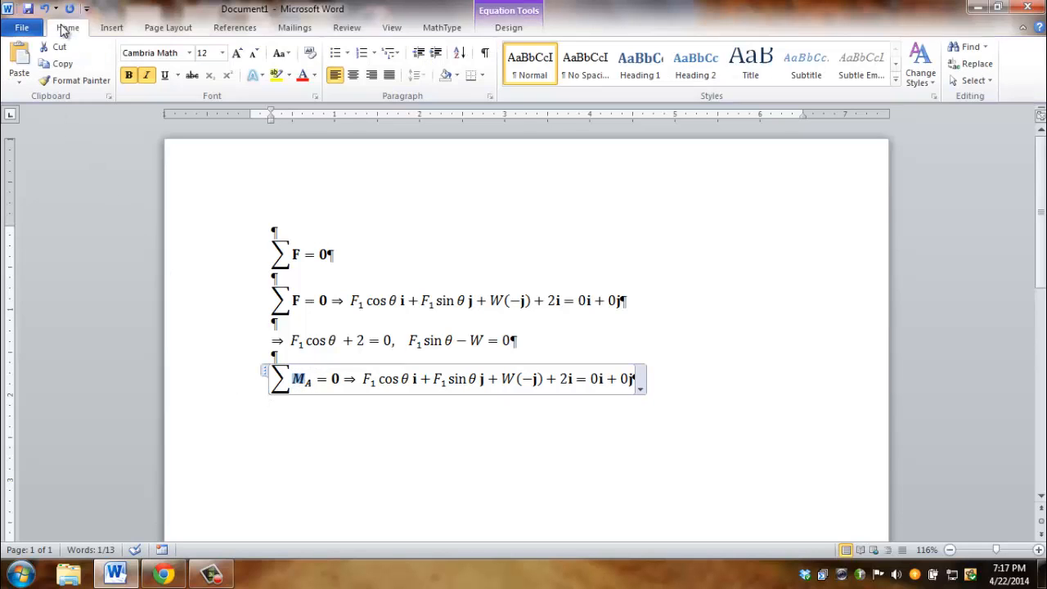
left_click(146, 75)
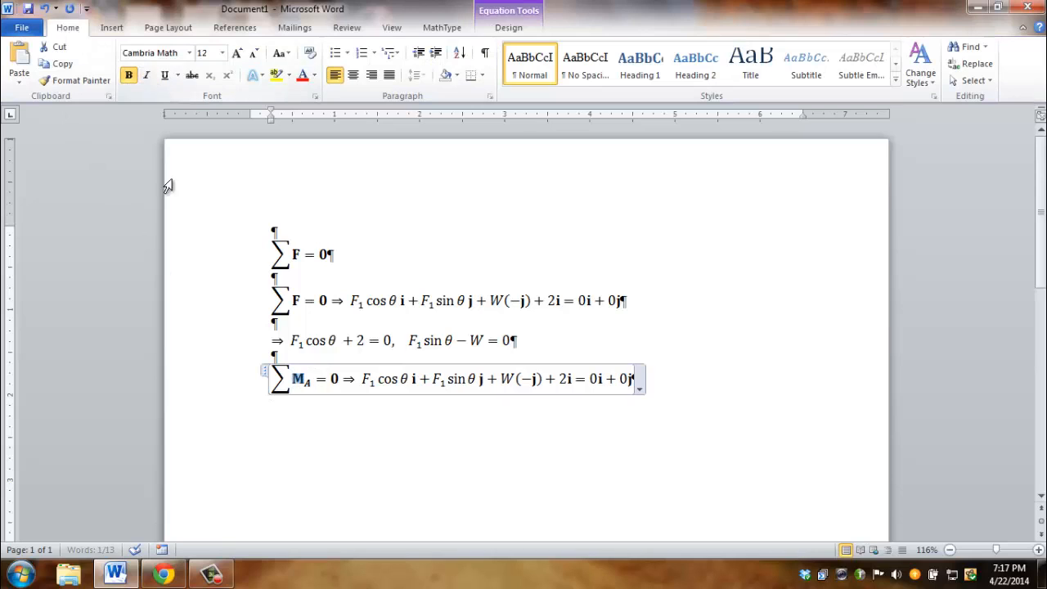
left_click(309, 380)
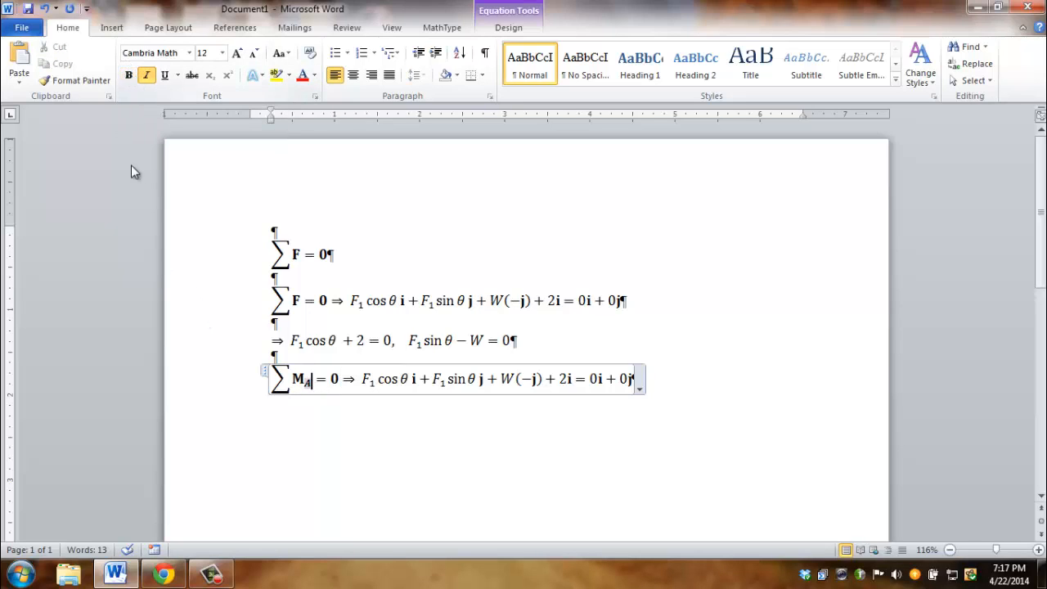
- Remove bold from the subscript A in the fourth equation and cut the equation off after the bold 0
double_click(311, 382)
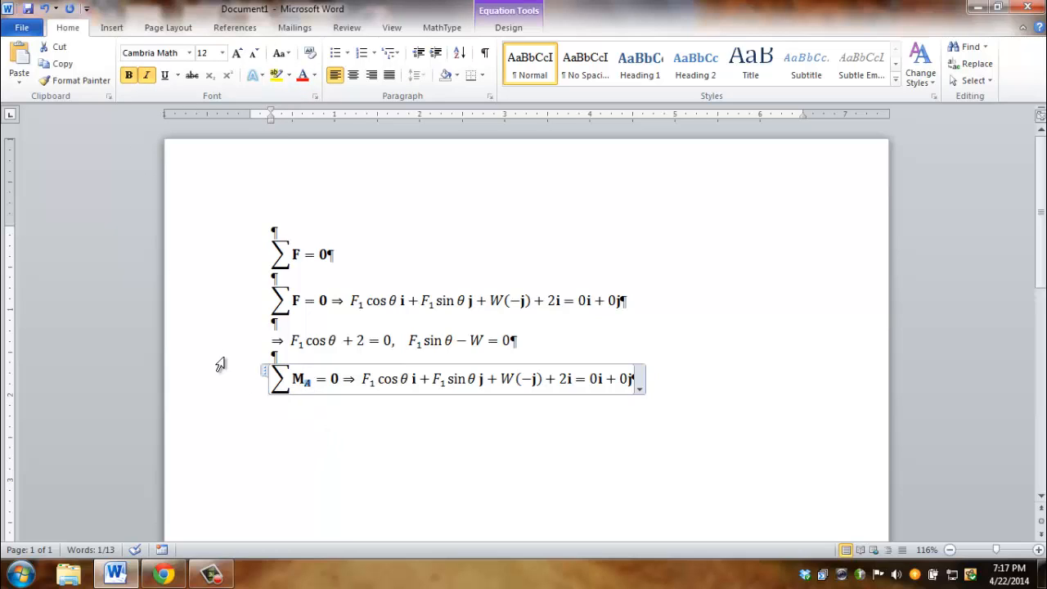
left_click(127, 76)
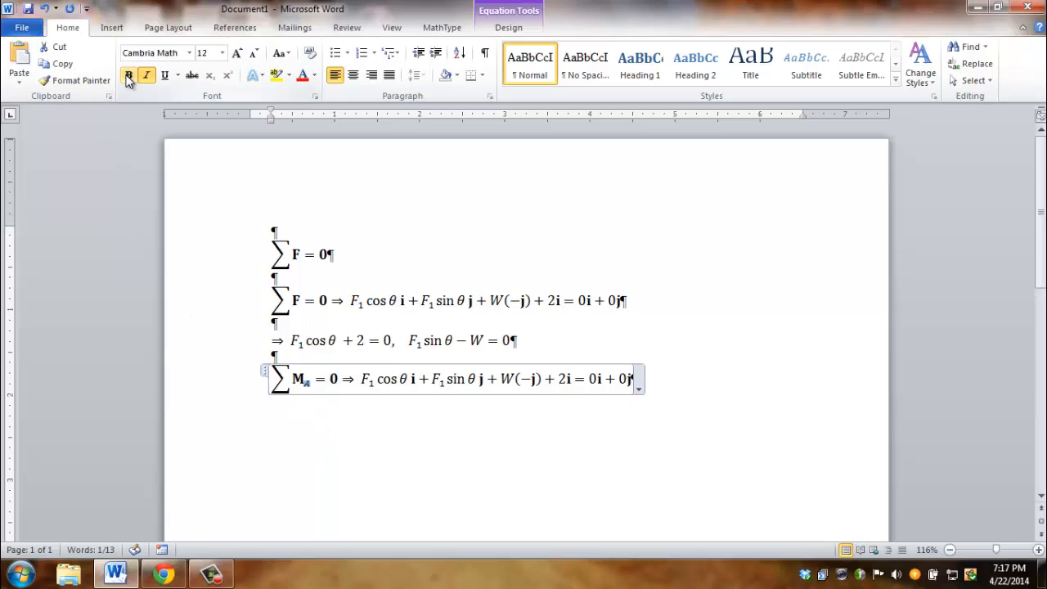
left_click(342, 381)
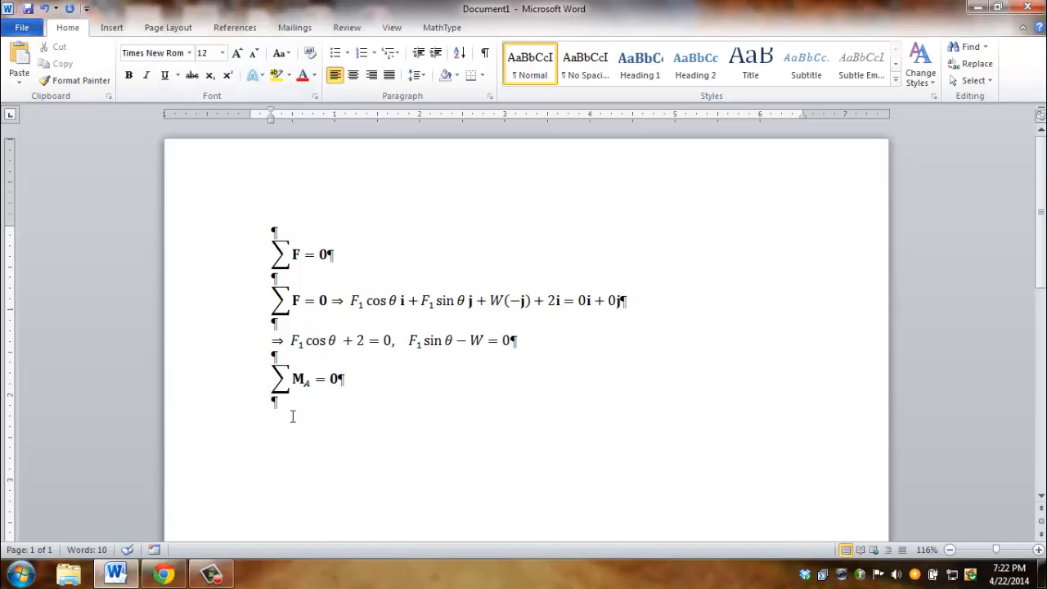
- Add blank lines below the moment equation, leaving the cursor on the second one
key("Return")
left_click(318, 390)
left_click(334, 398)
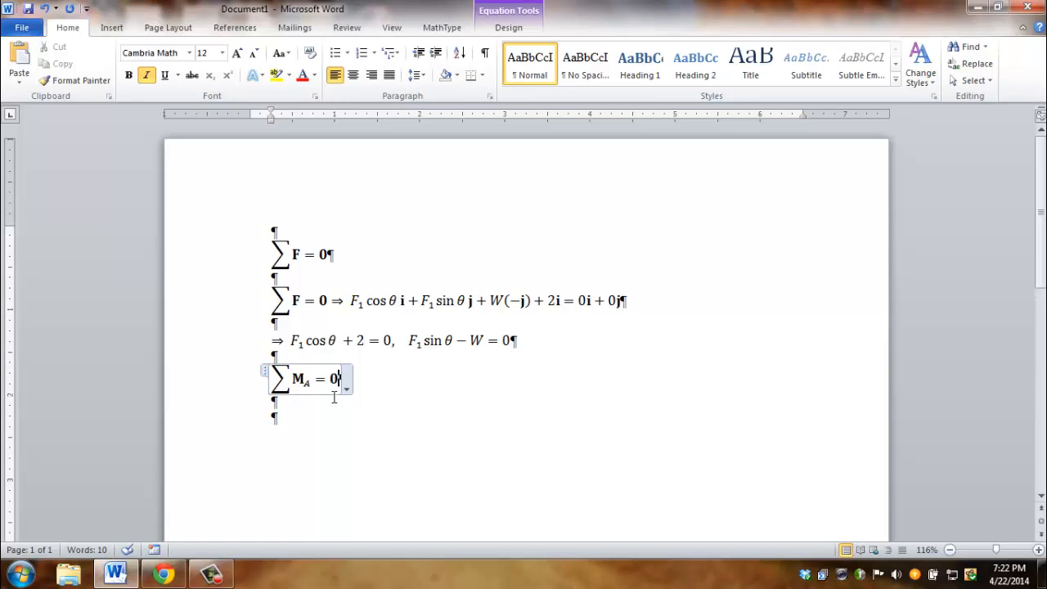
left_click(333, 401)
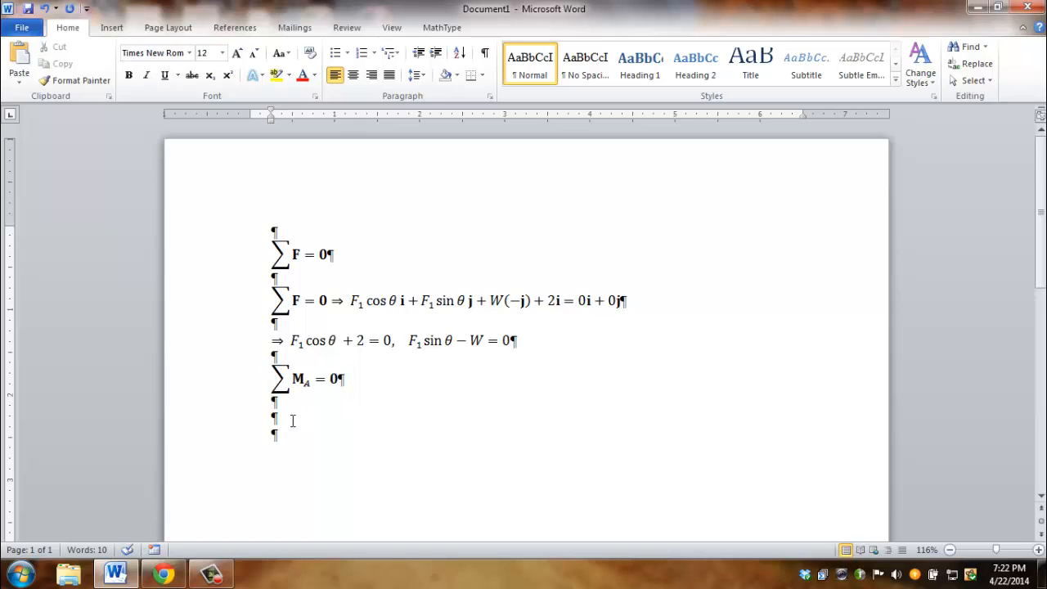
key("Return")
left_click(301, 384)
left_click(281, 418)
- Insert a new equation on the second blank line below the moment equation and change it to inline
left_click(110, 28)
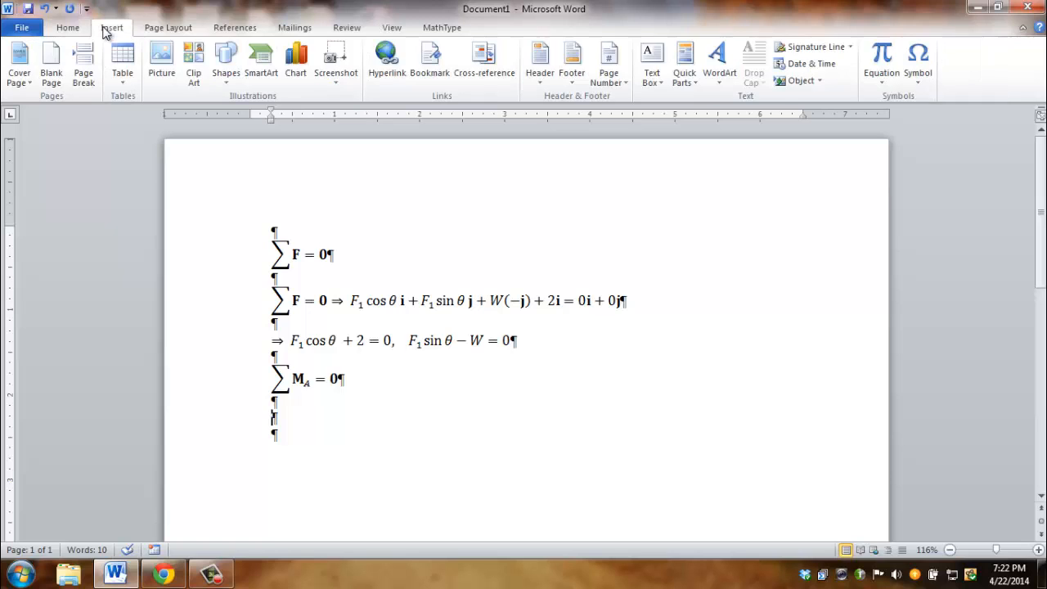
left_click(882, 56)
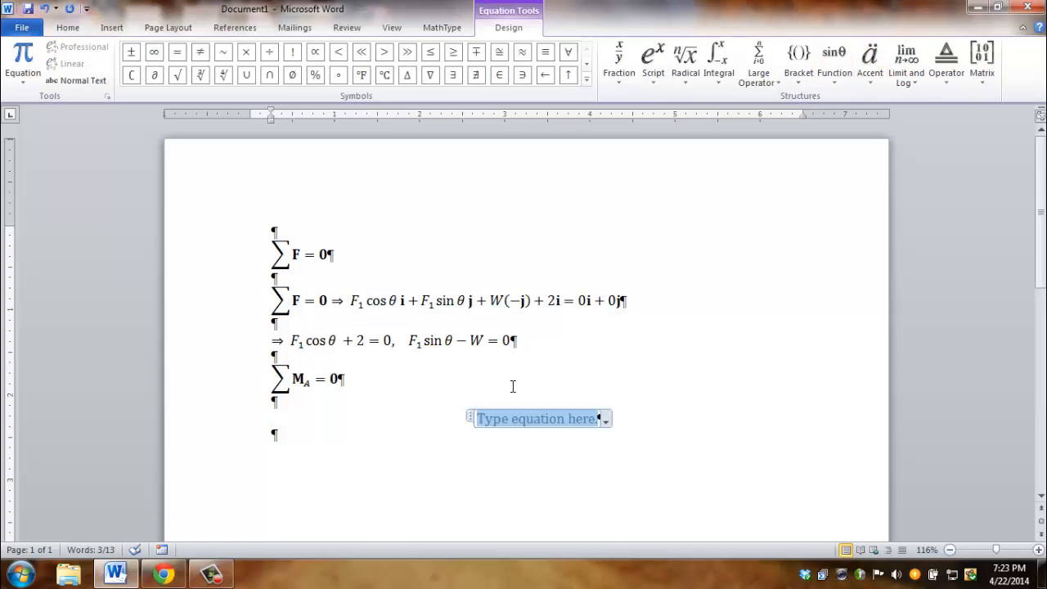
left_click(605, 419)
left_click(541, 488)
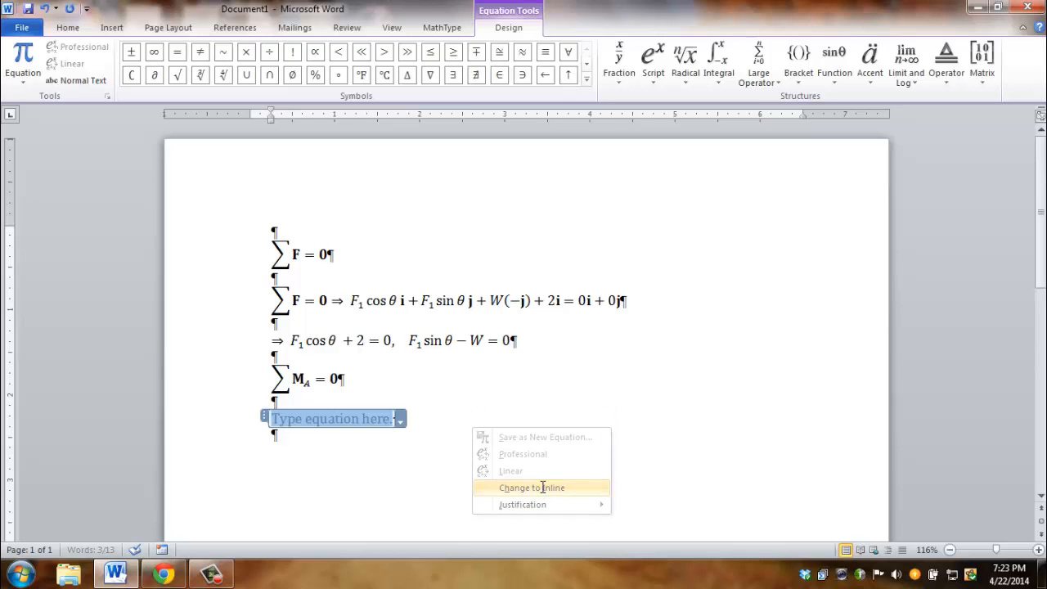
- Insert the ⇒ symbol in the new equation's placeholder
left_click(276, 416)
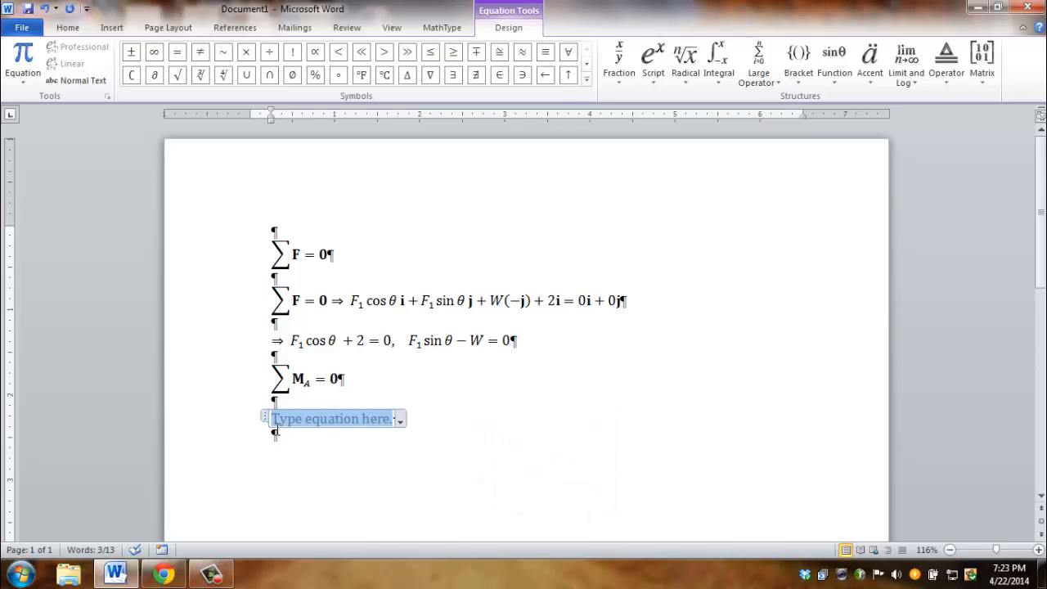
left_click(280, 429)
left_click(281, 421)
left_click(111, 28)
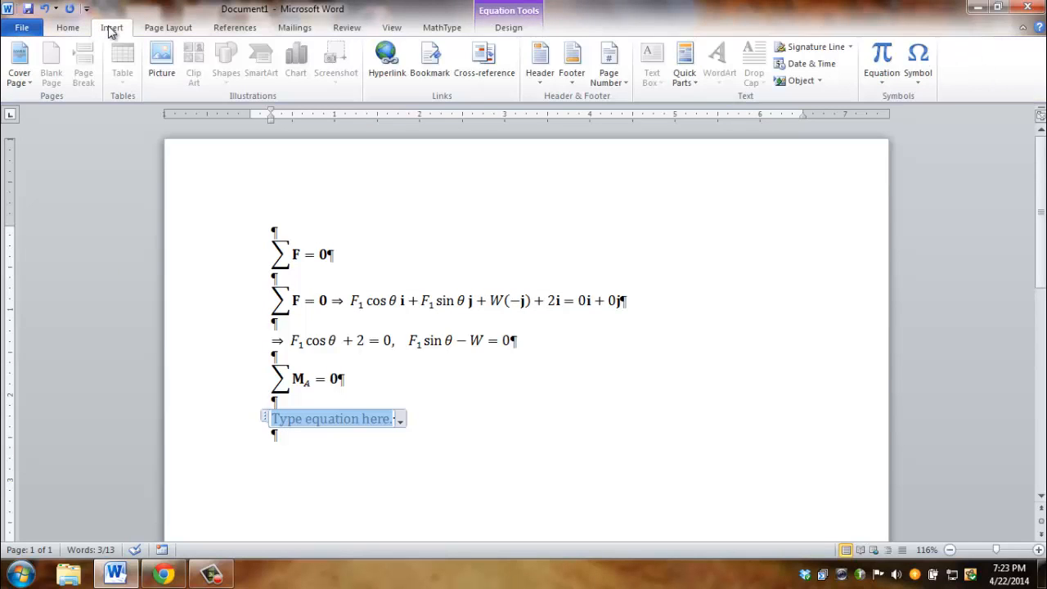
left_click(917, 58)
left_click(915, 101)
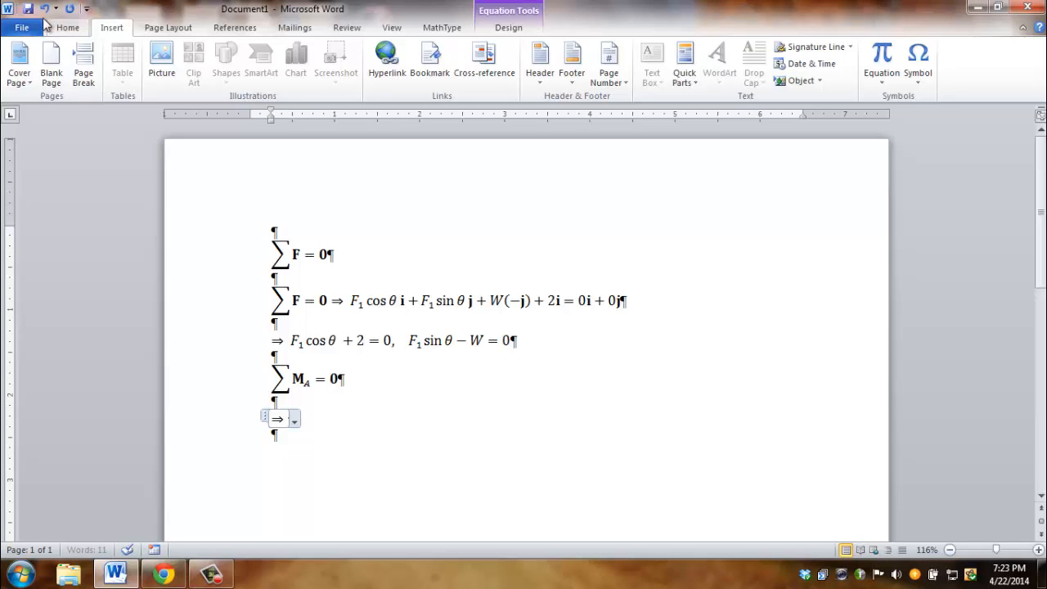
- Add r with subscript 1 after the arrow in the new equation, using a subscript structure
left_click(508, 27)
left_click(653, 66)
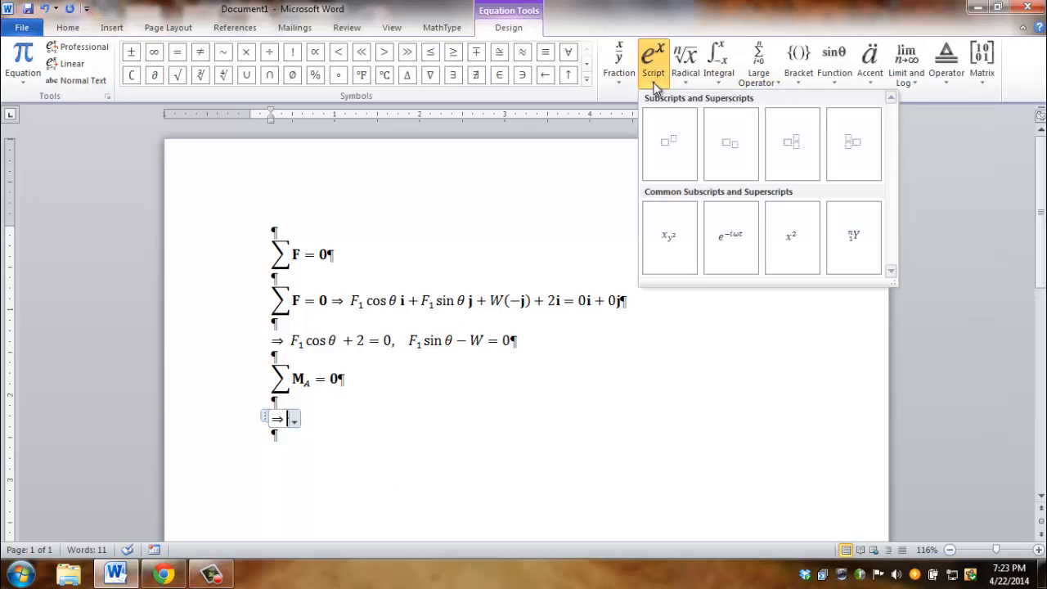
left_click(734, 151)
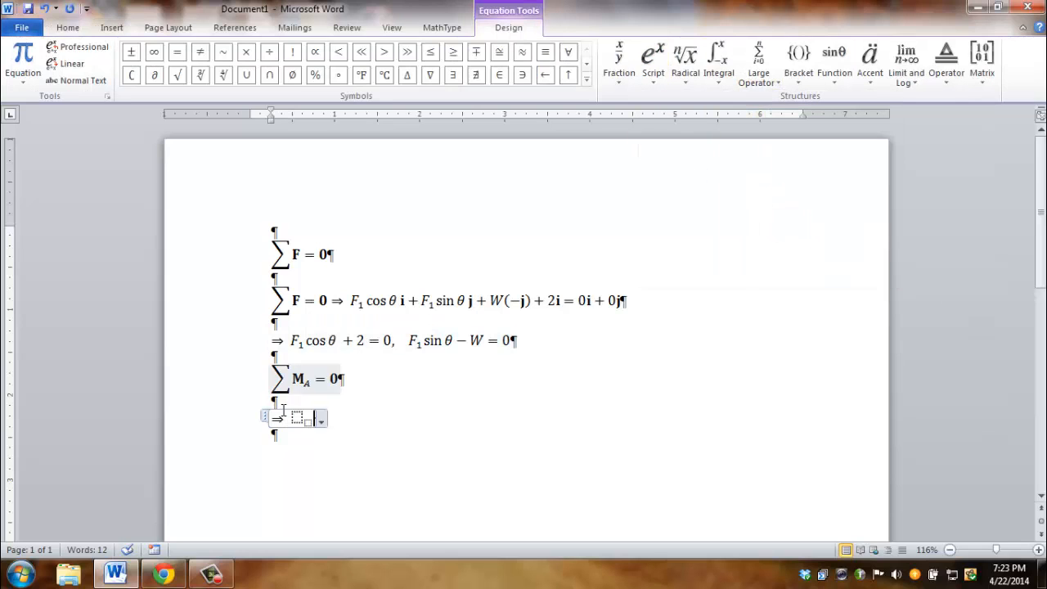
left_click(297, 418)
type("r")
left_click(304, 419)
type("1 ")
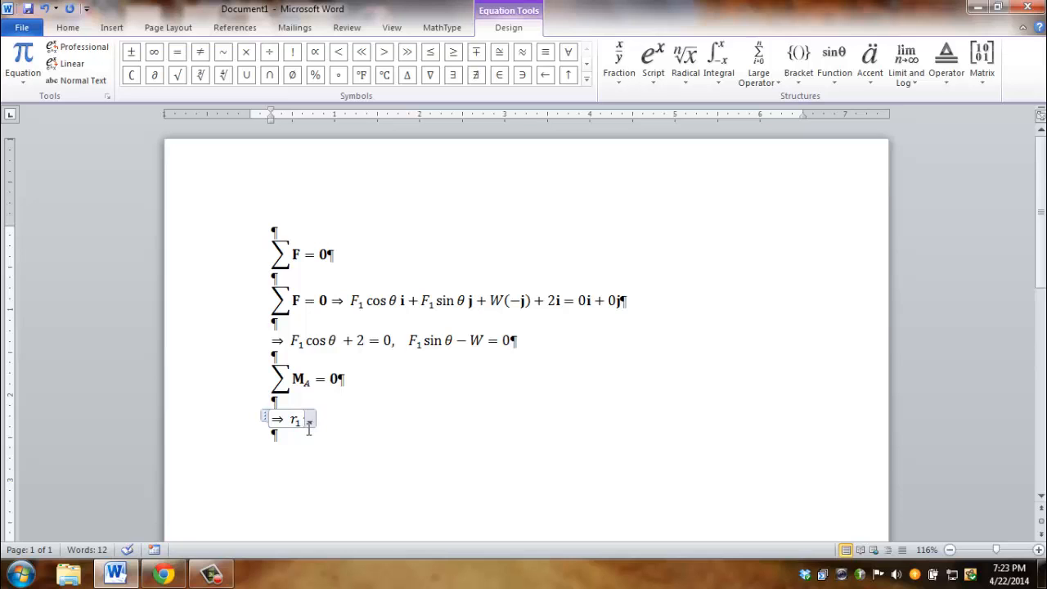
- Add a cos function with θ as its argument after r₁ in the last equation
type("co")
key("BackSpace")
key("BackSpace")
left_click(834, 63)
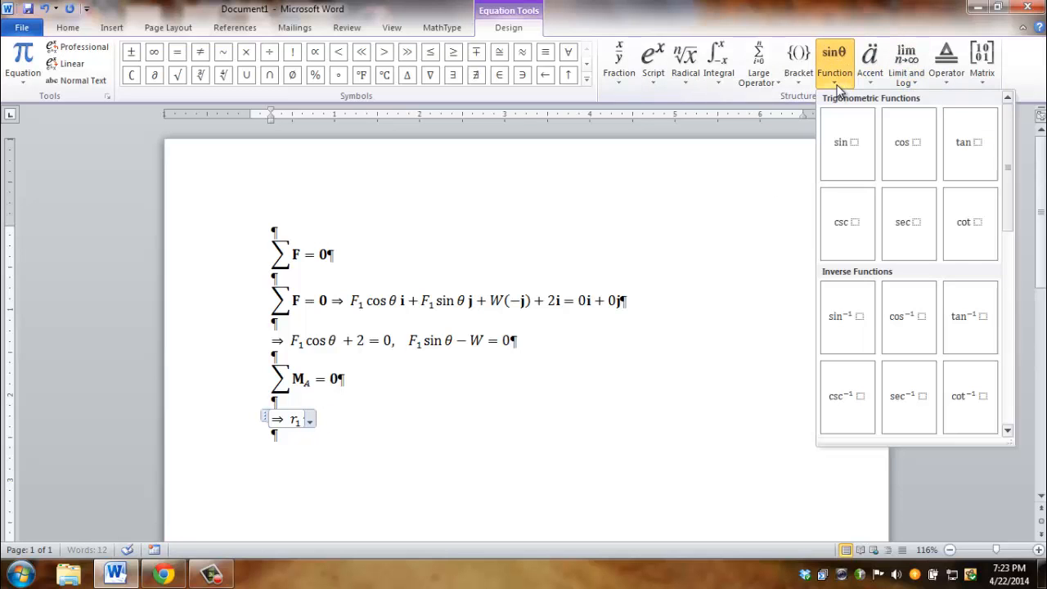
left_click(915, 168)
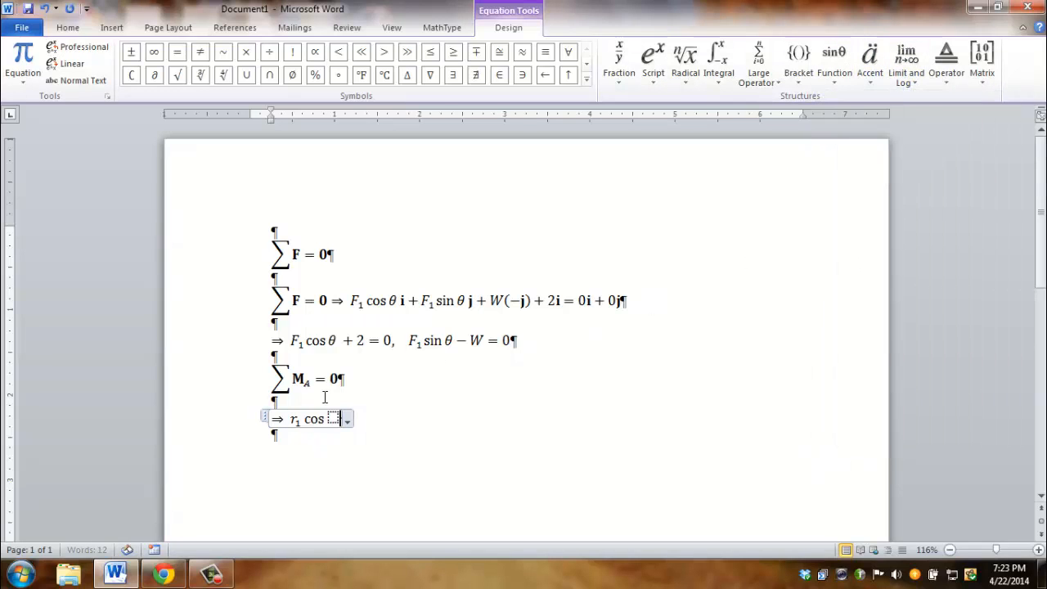
left_click(589, 85)
left_click(428, 124)
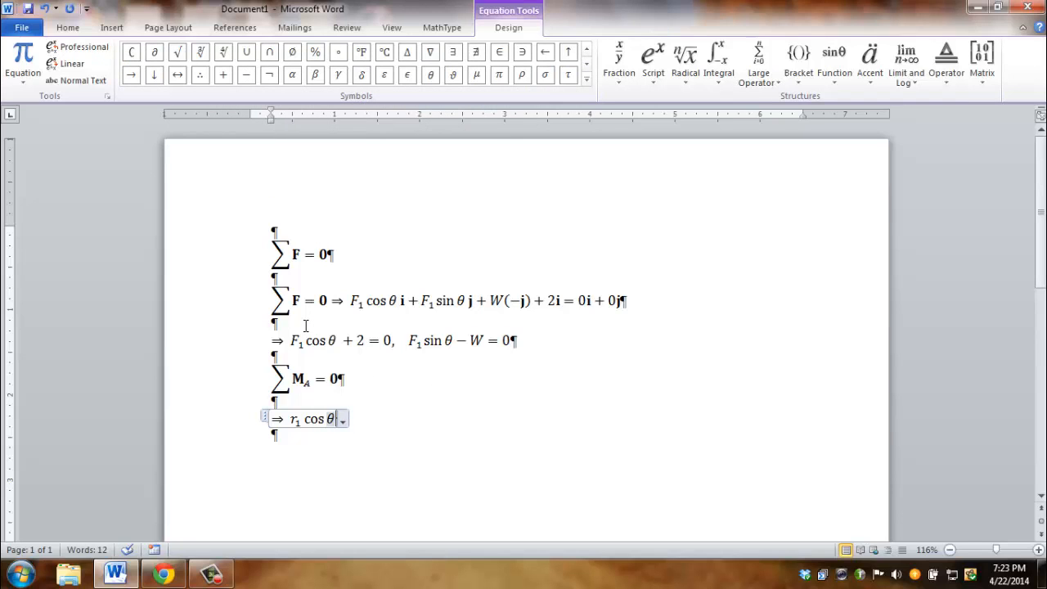
- Add i + after cos θ in the last equation, followed by a pasted copy of r₁
type("i +")
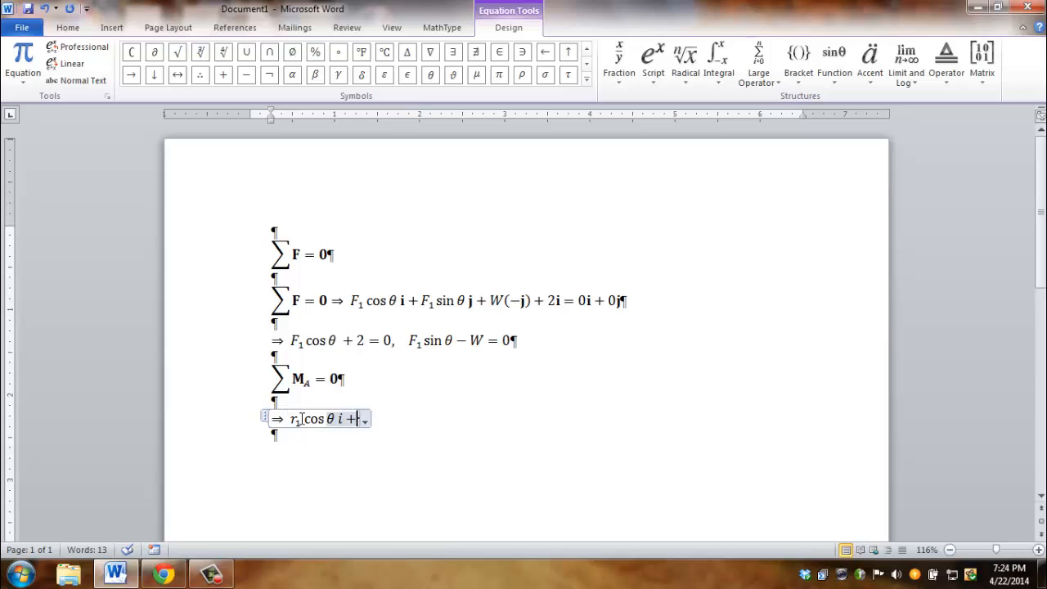
key("BackSpace")
left_click(347, 421)
left_click(358, 419)
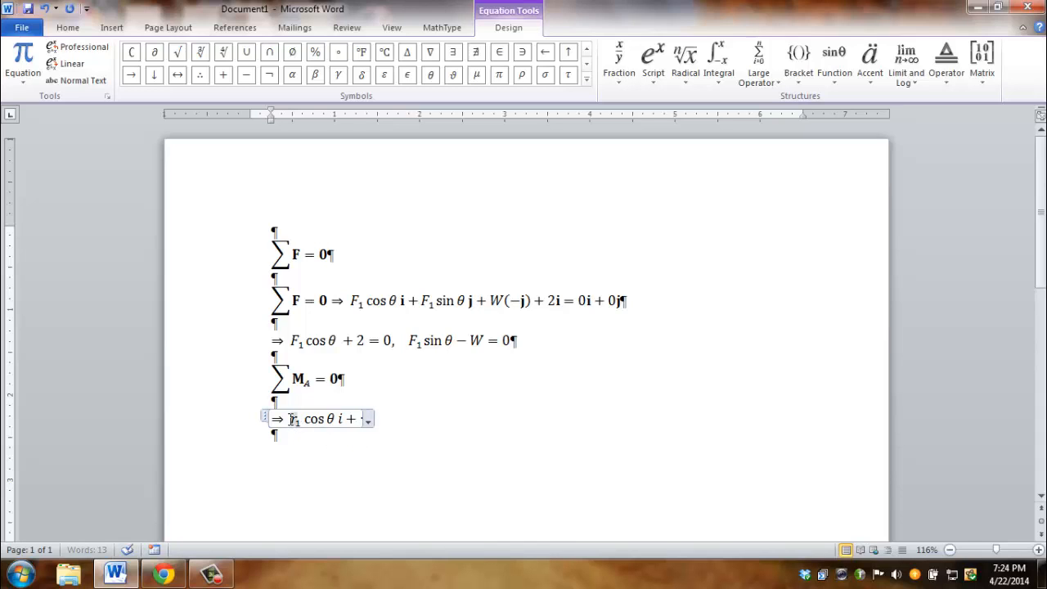
double_click(295, 418)
key("ctrl+c")
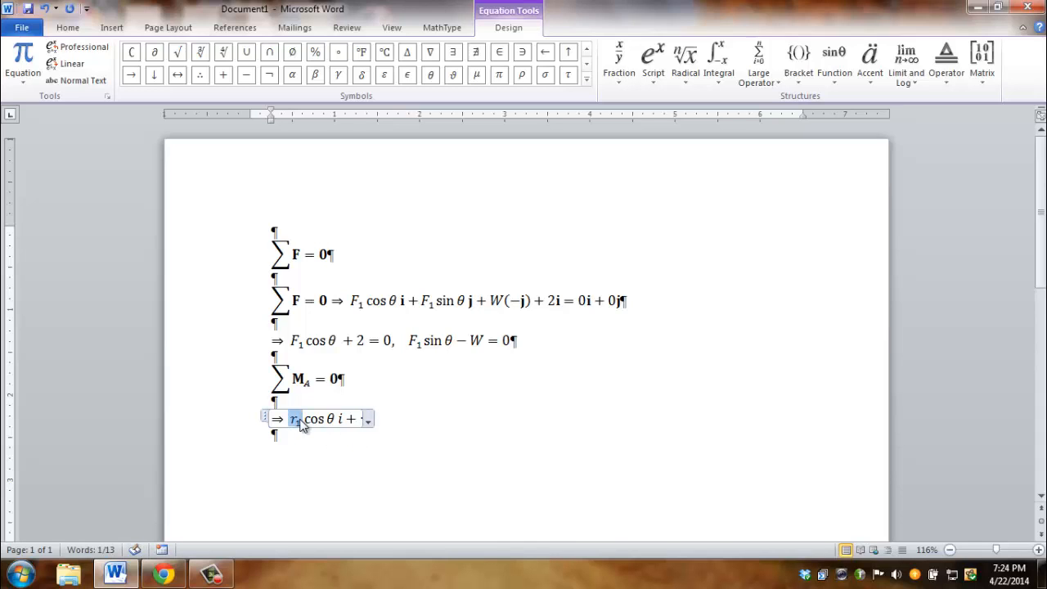
left_click(362, 419)
key("ctrl+v")
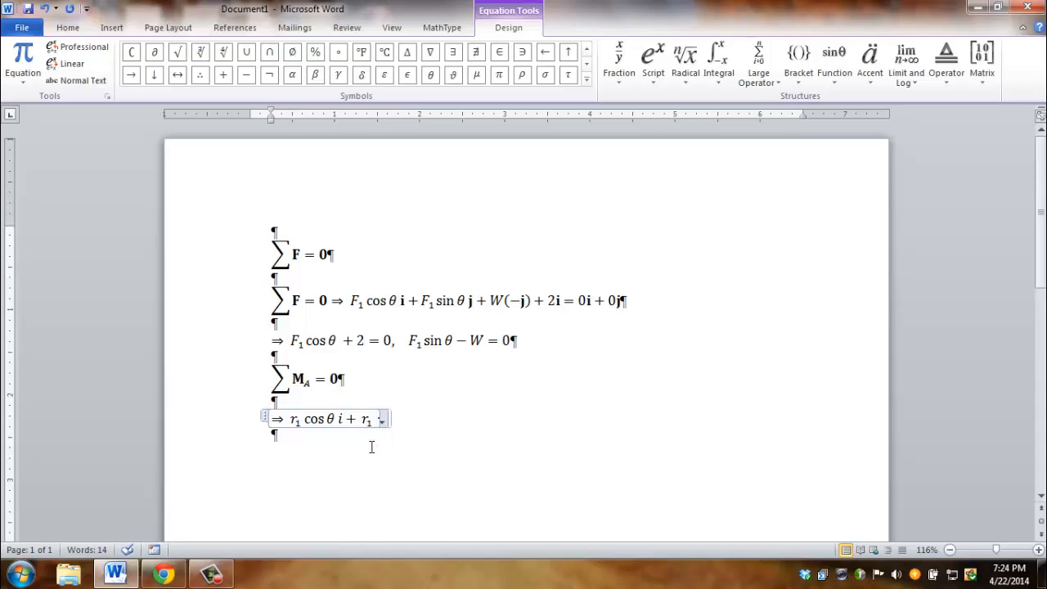
- Add sin θ j after the second r₁ and enclose the expression after the arrow in parentheses
left_click(839, 82)
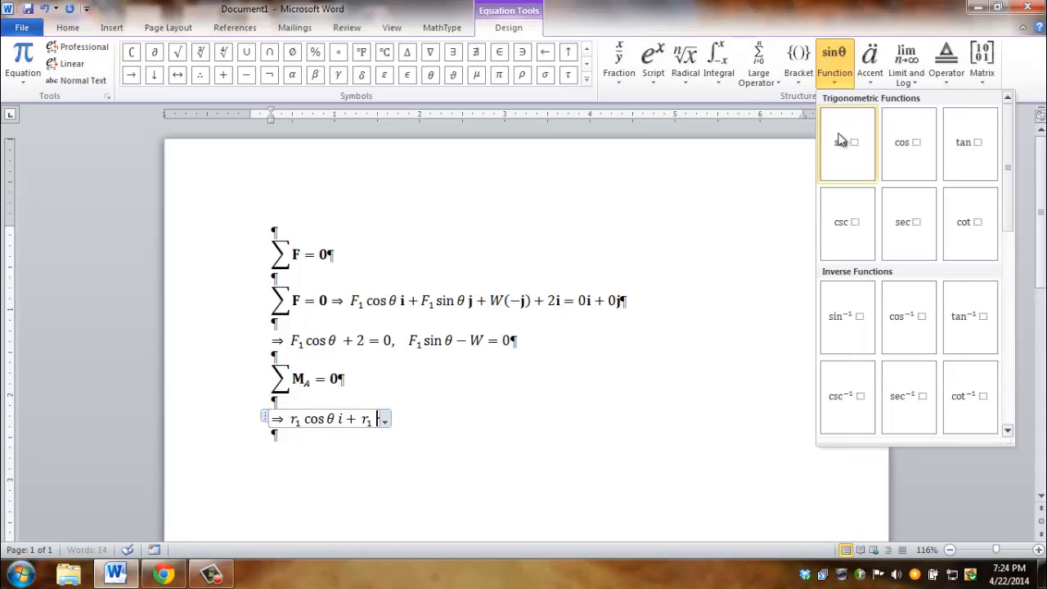
left_click(841, 140)
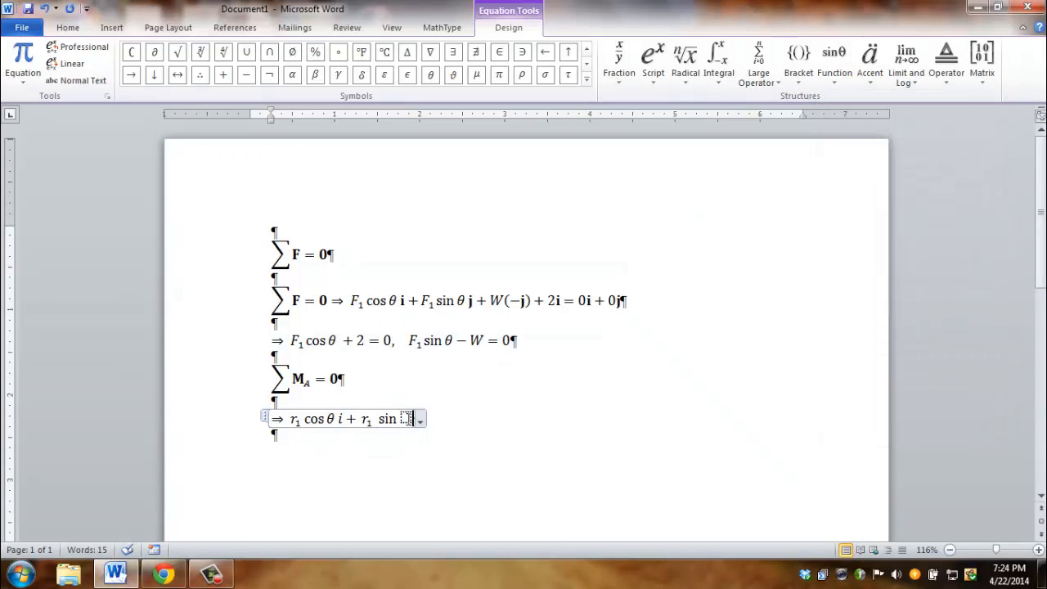
left_click(407, 418)
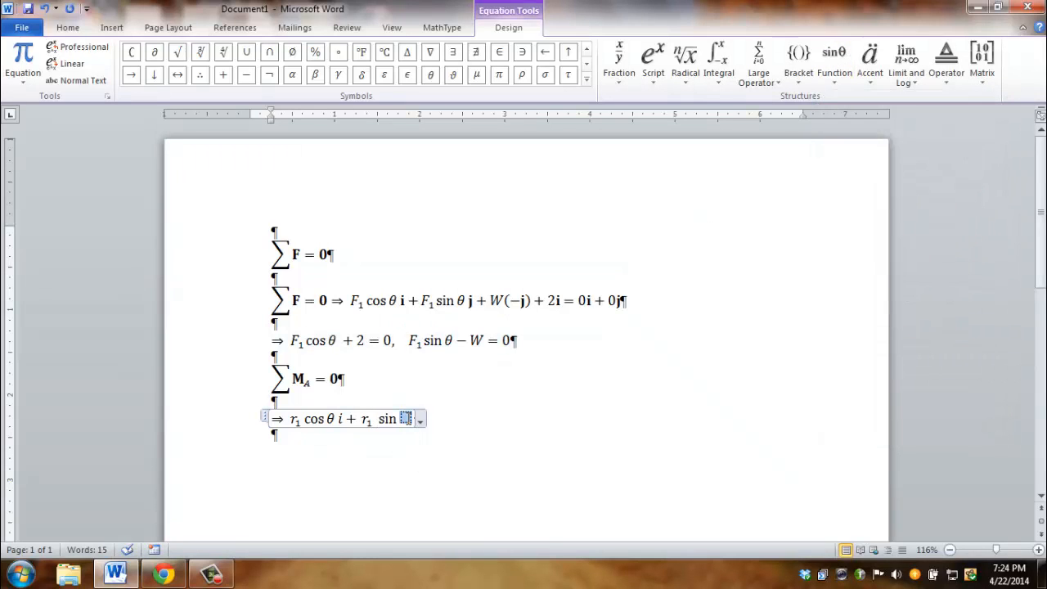
left_click(430, 75)
type("j)")
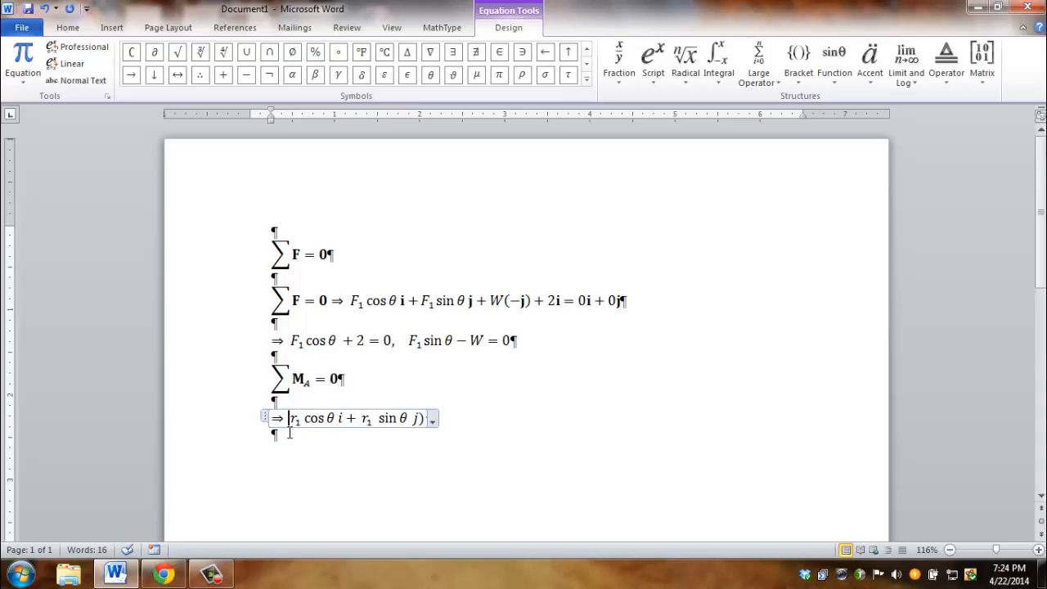
type("(*")
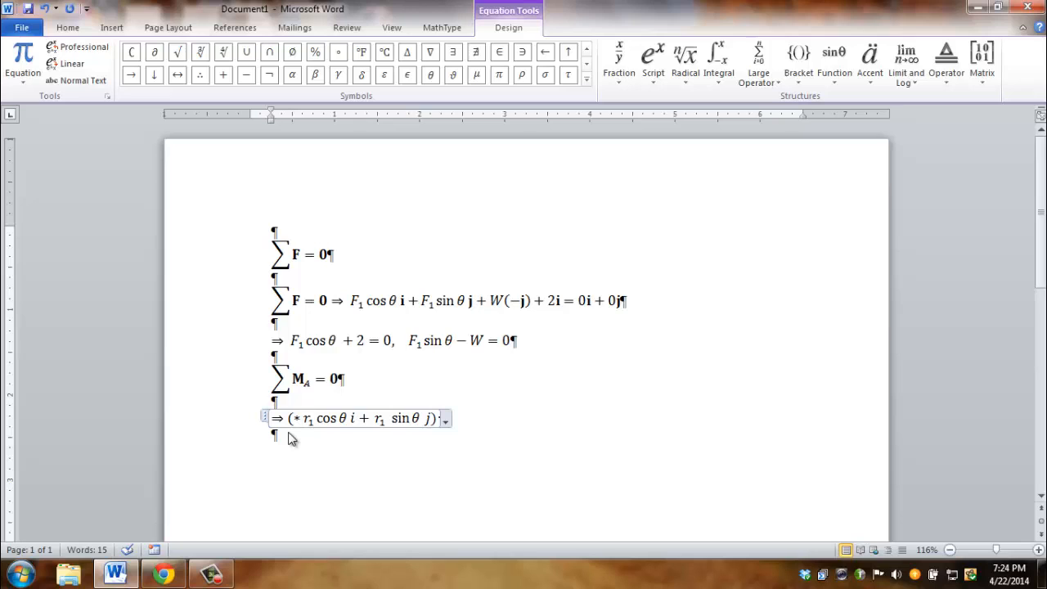
key("BackSpace")
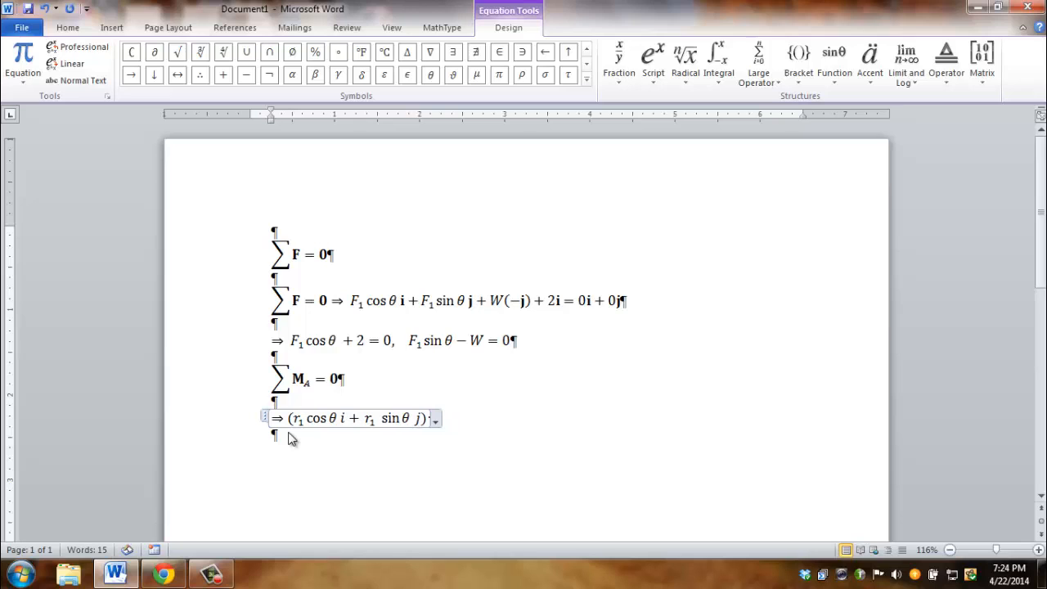
- Add a multiplication sign × and an opening parenthesis after the closing parenthesis in the last equation
left_click(426, 417)
left_click(589, 79)
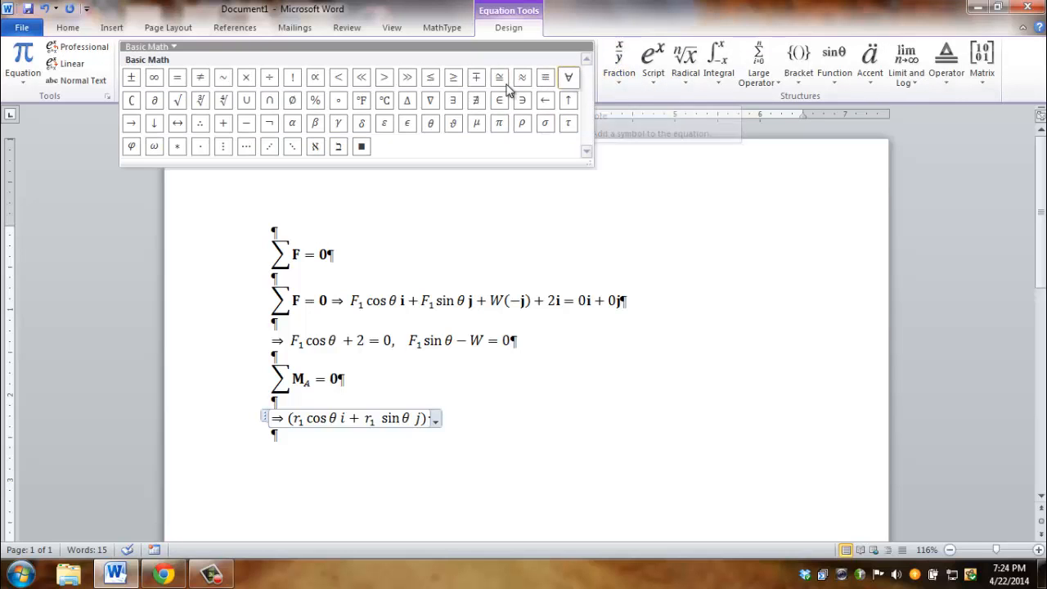
left_click(246, 79)
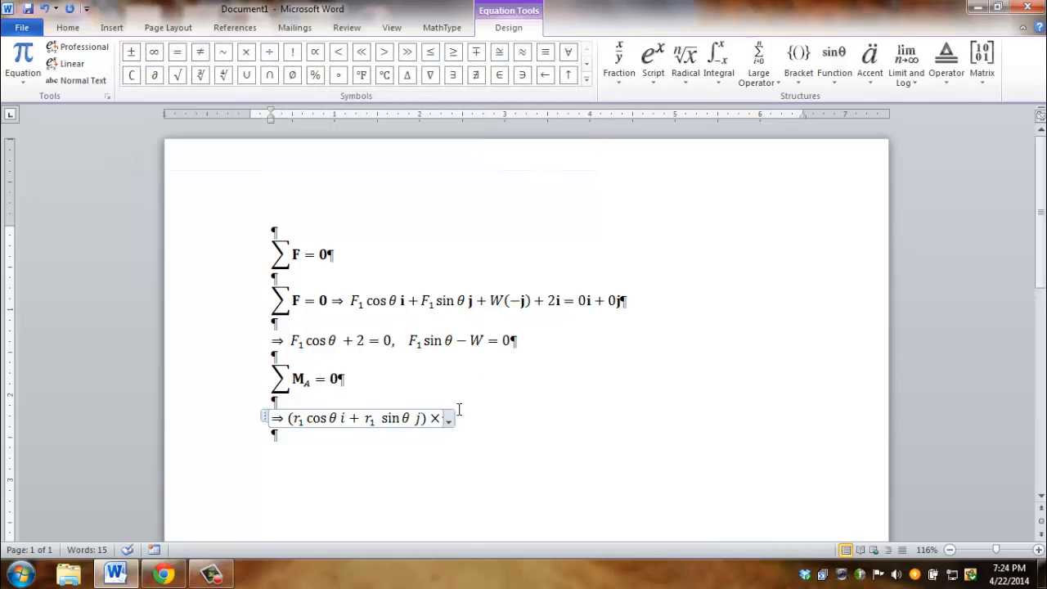
type("(")
- Copy F₁ cos θ i + from the second equation and paste it after the last opening parenthesis
left_click_drag(351, 299, 450, 298)
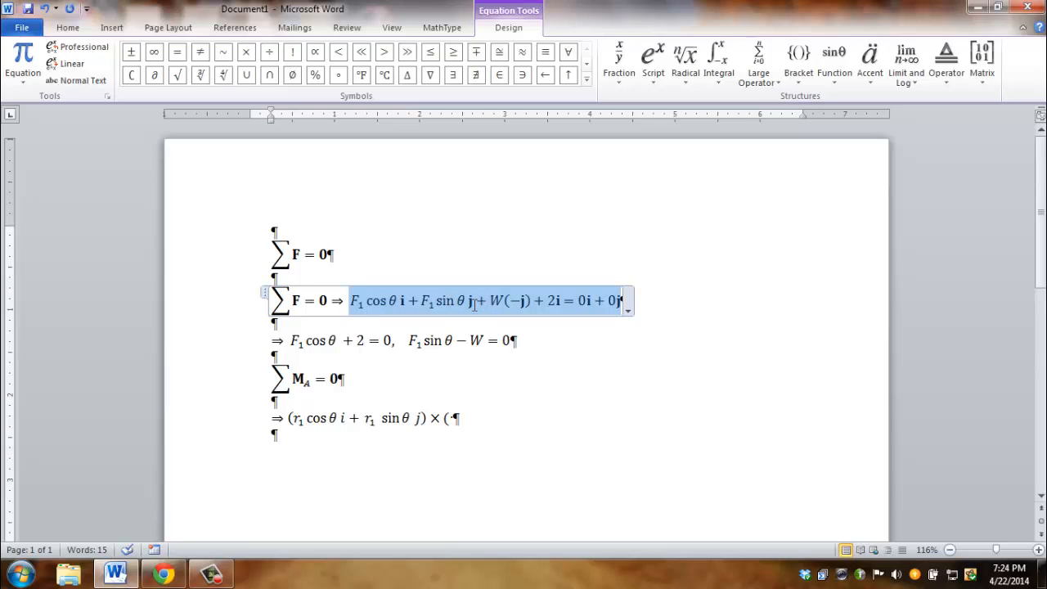
left_click_drag(444, 302, 380, 299)
key("ctrl+c")
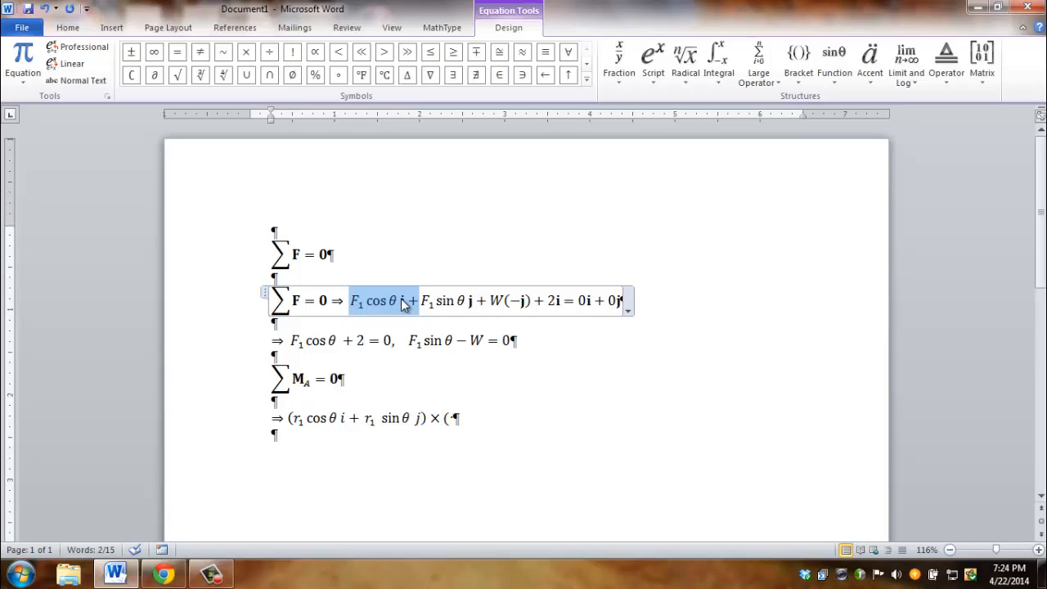
left_click(450, 419)
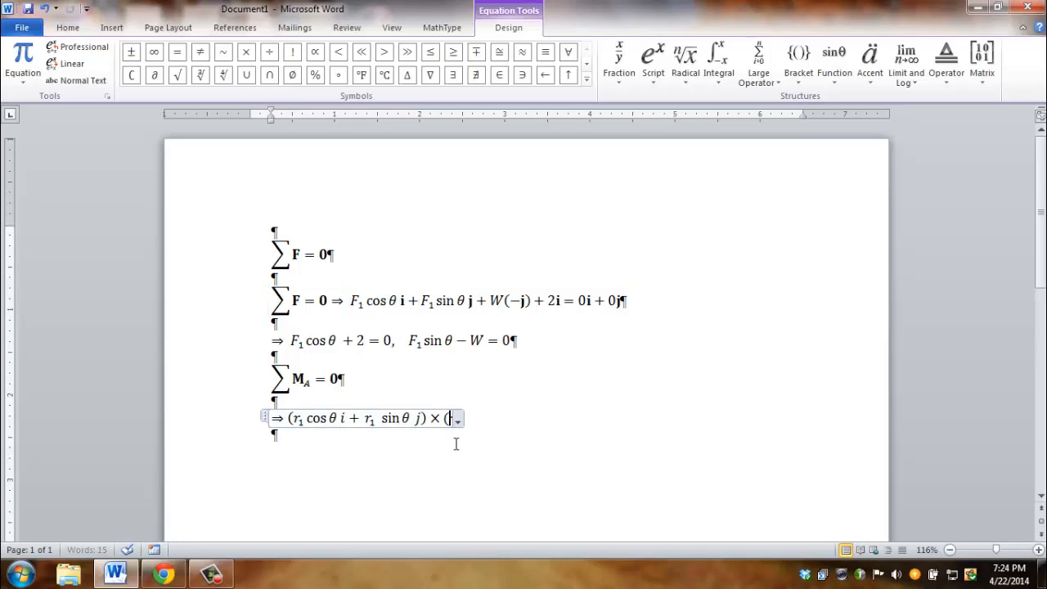
key("ctrl+v")
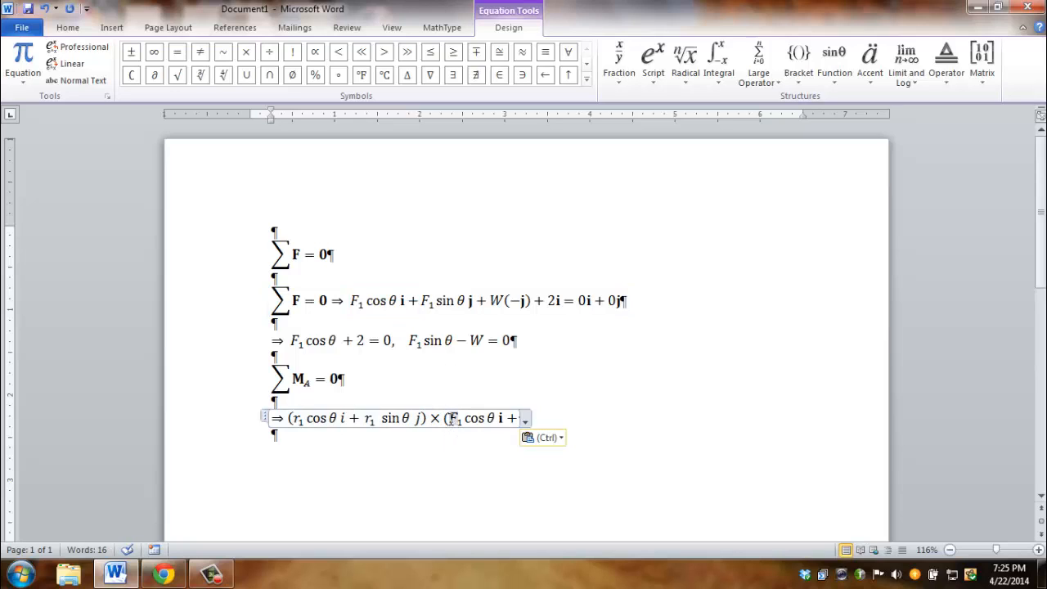
- Copy F₁ from the second parentheses of the last equation and paste it after the plus sign at the end
left_click_drag(450, 419, 465, 418)
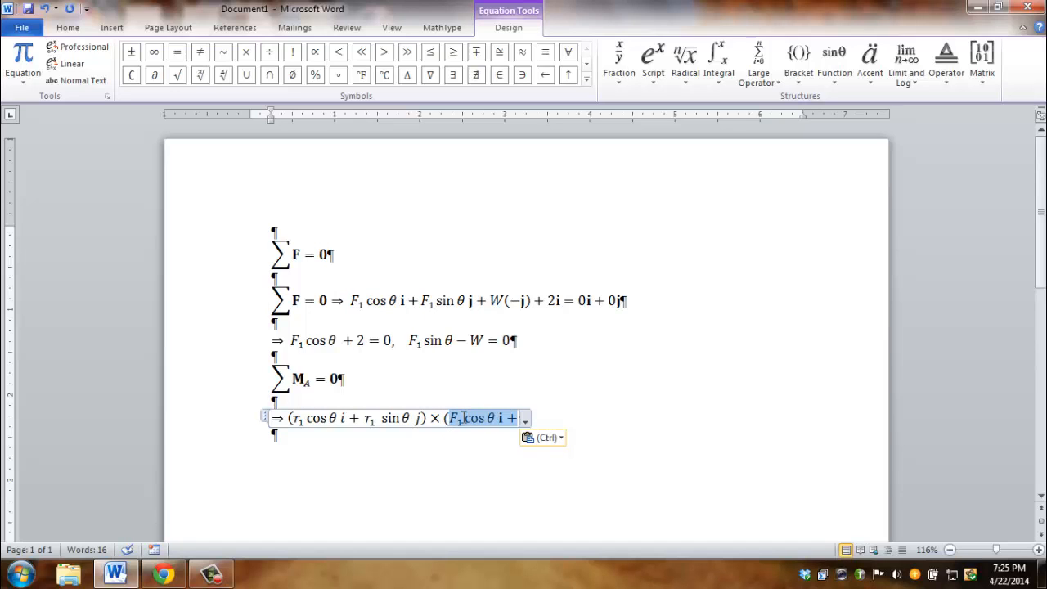
left_click(463, 418)
left_click_drag(463, 418, 445, 420)
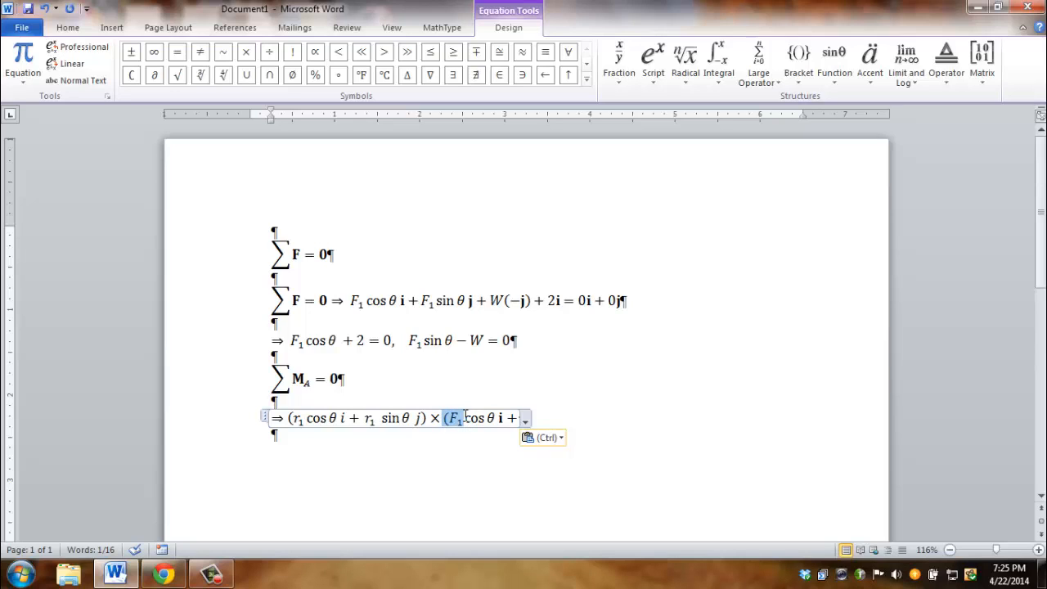
left_click(465, 417)
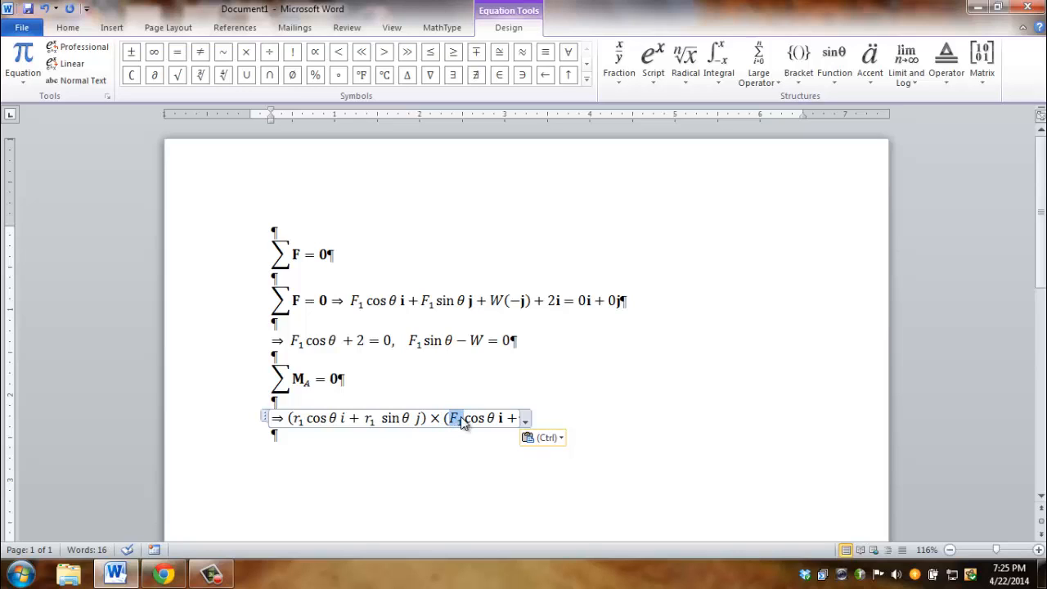
key("ctrl+c")
left_click(520, 418)
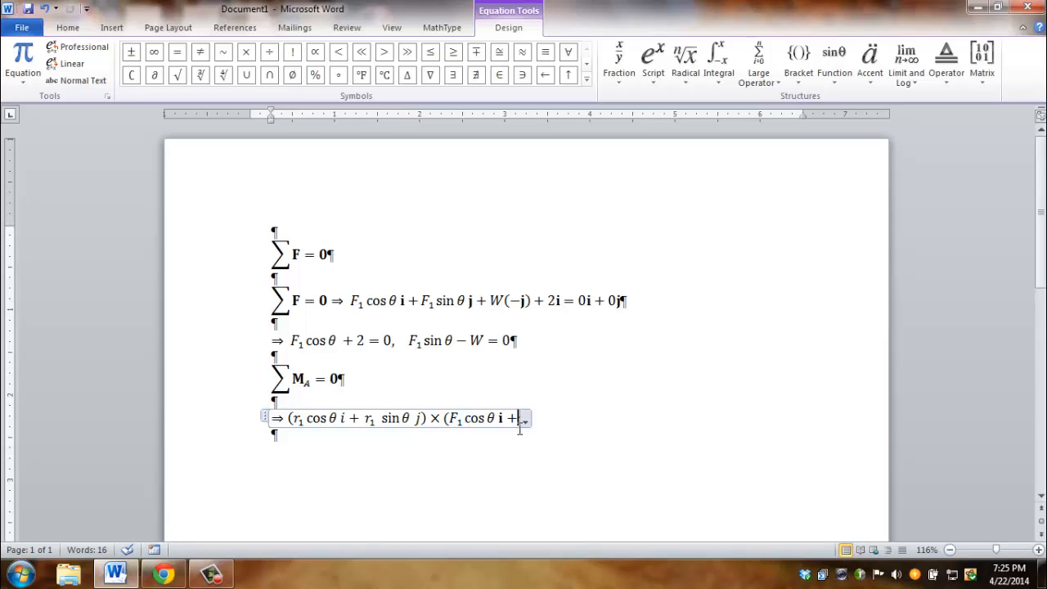
key("ctrl+v")
- Add sin θ after the pasted F₁ in the last equation and close the parenthesis
left_click(832, 77)
left_click(858, 149)
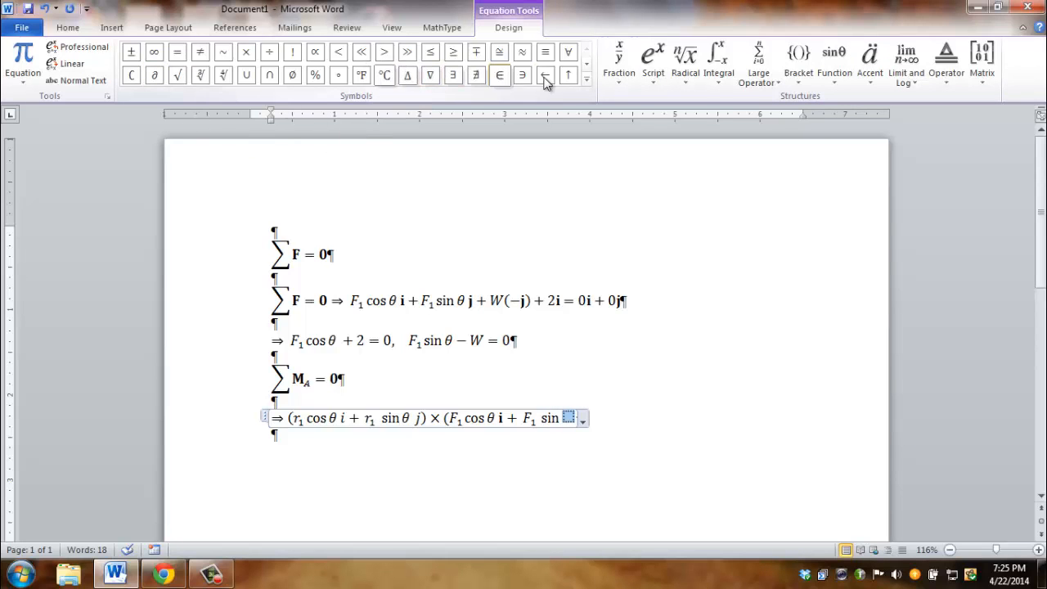
left_click(586, 78)
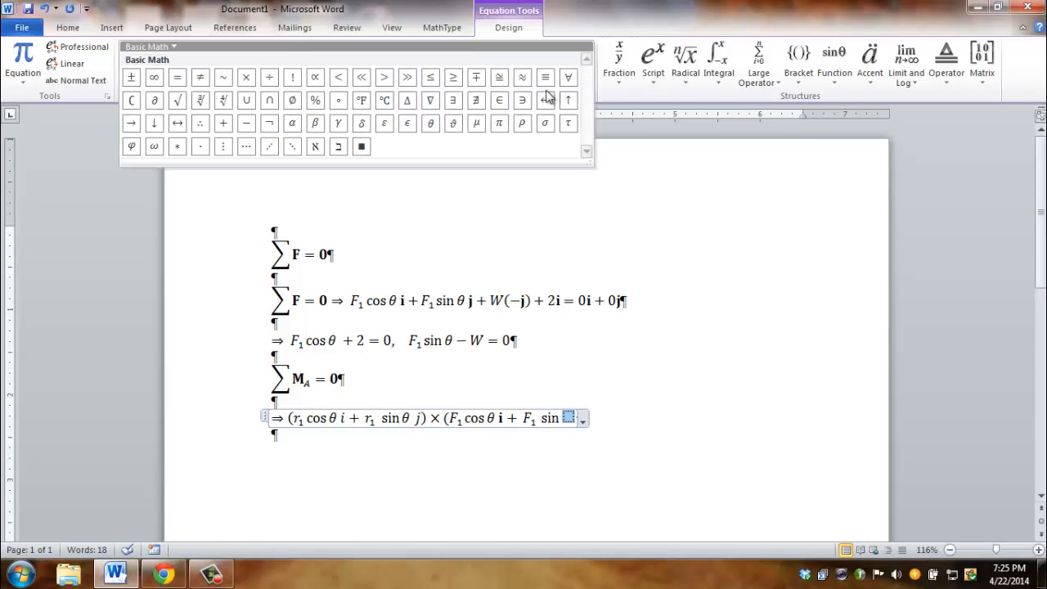
left_click(430, 123)
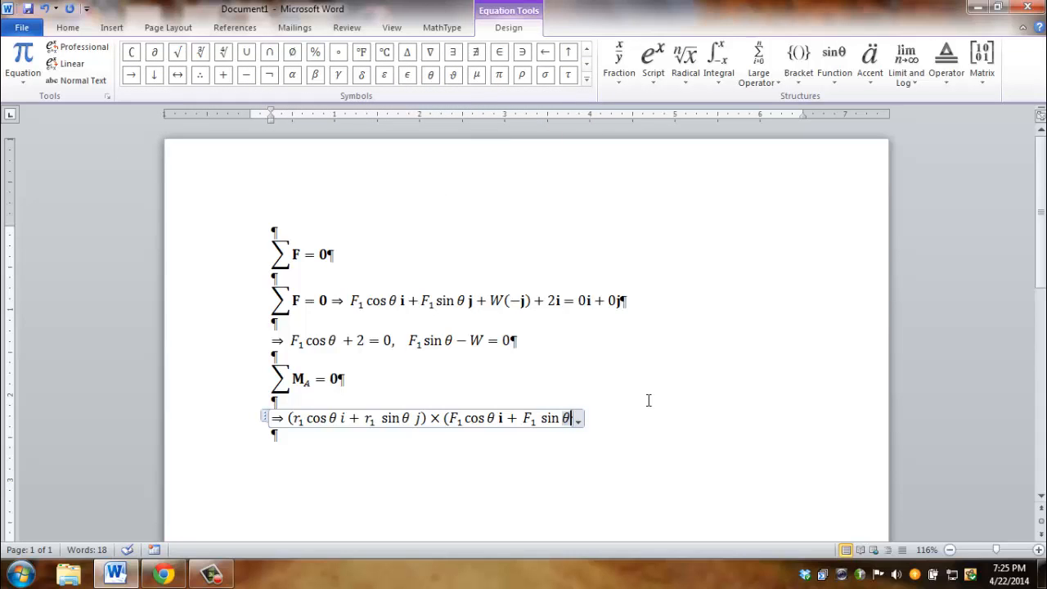
type(")")
- Paste a copy of the bold i after the last sin θ, inside the closing parenthesis, and change it to a bold j
left_click(571, 418)
double_click(499, 421)
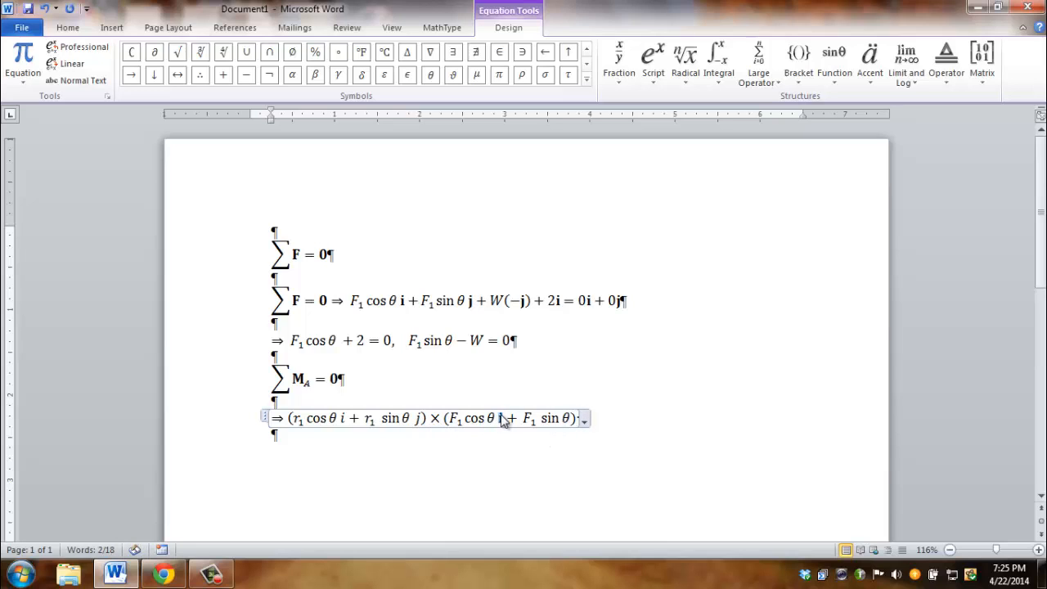
left_click(578, 418)
key("ctrl+v")
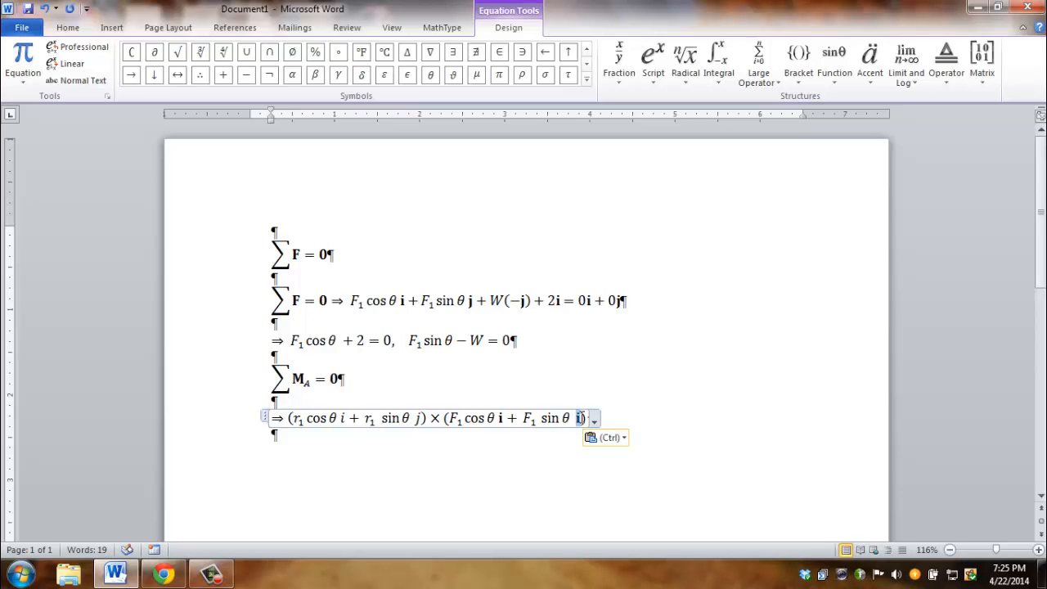
double_click(579, 418)
type("j")
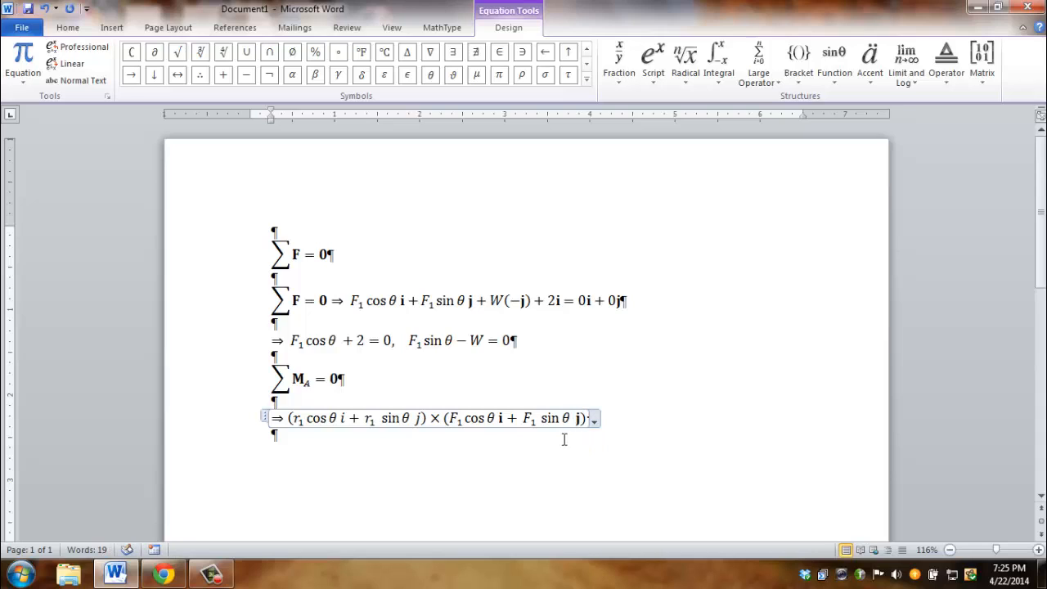
- Replace the italic i and j in the first parentheses with the bold i and j copied from the second parentheses
double_click(499, 418)
double_click(342, 417)
key("ctrl+v")
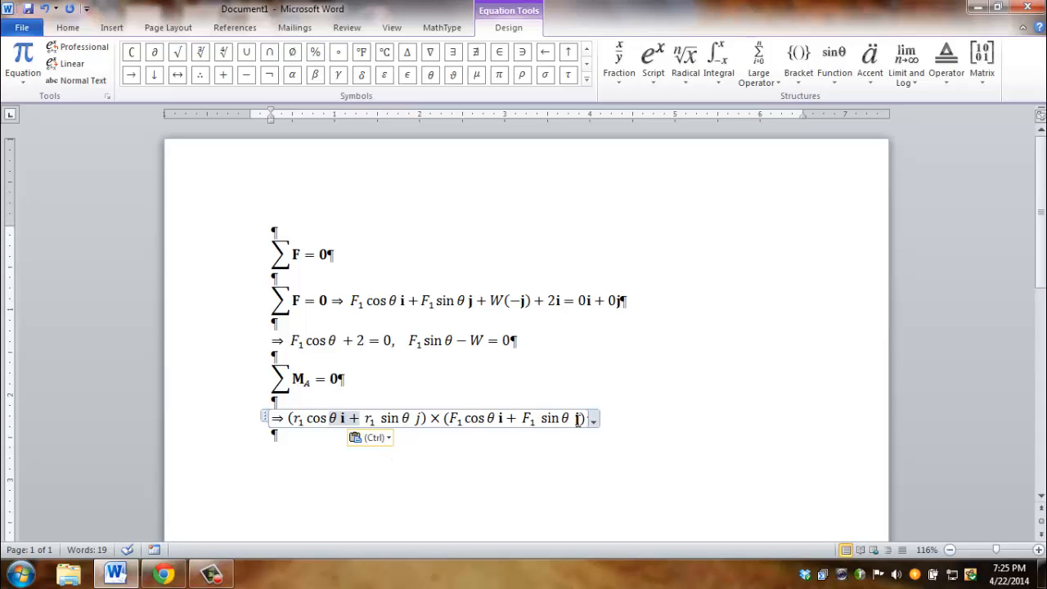
double_click(577, 418)
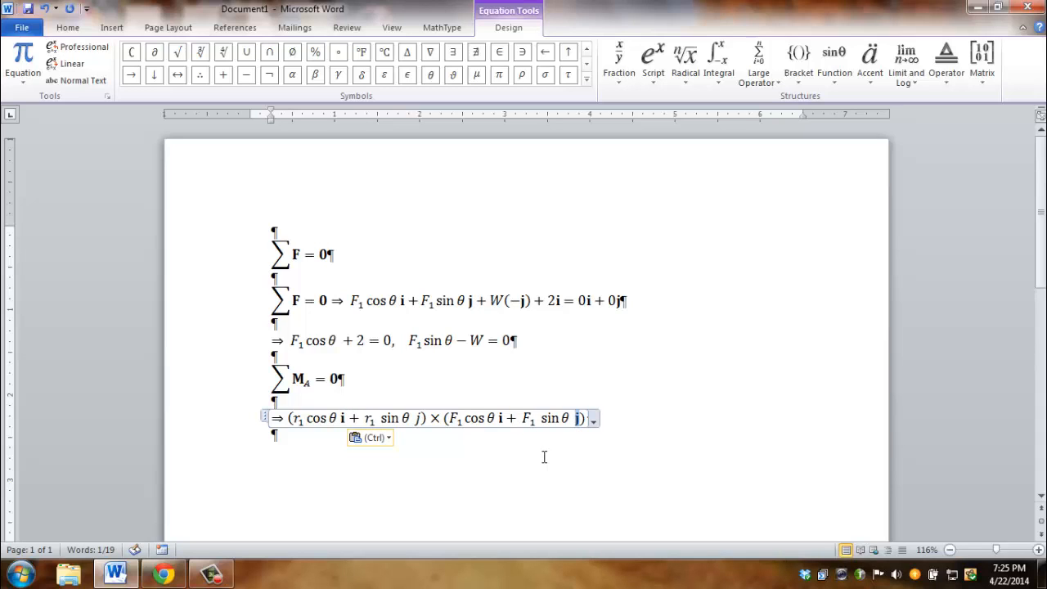
key("ctrl+c")
double_click(419, 418)
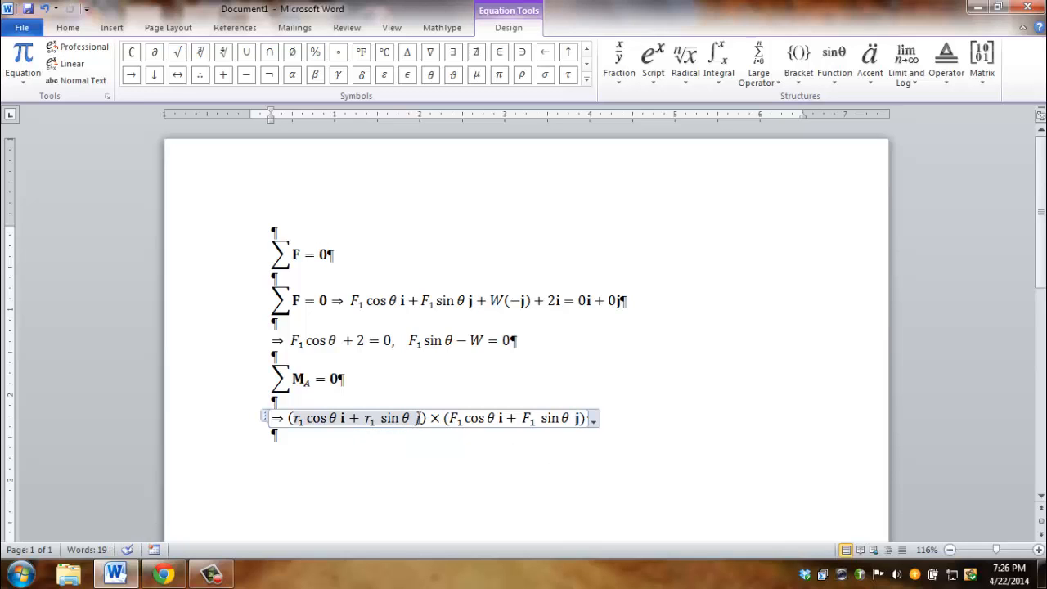
double_click(417, 418)
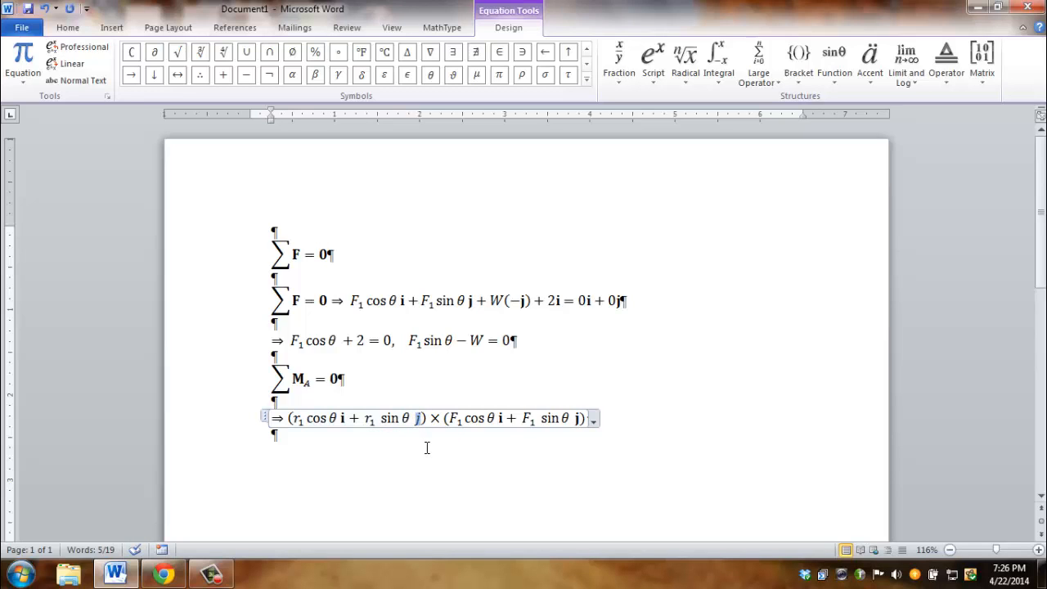
key("ctrl+v")
- Append + 5 to the last equation, followed by a bold i copied from the 2i term of the force equation
left_click(584, 419)
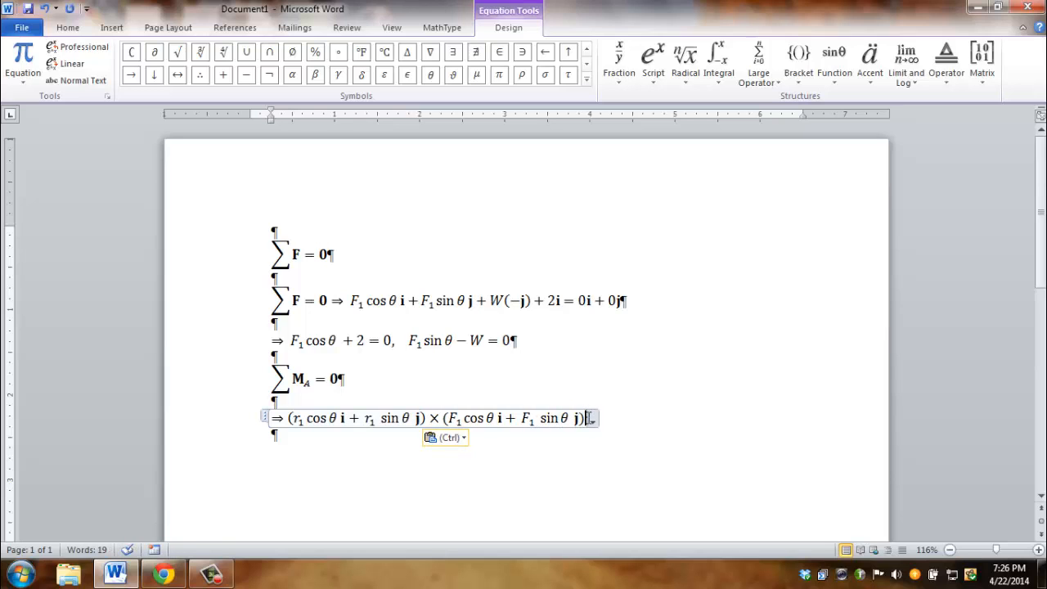
type("+")
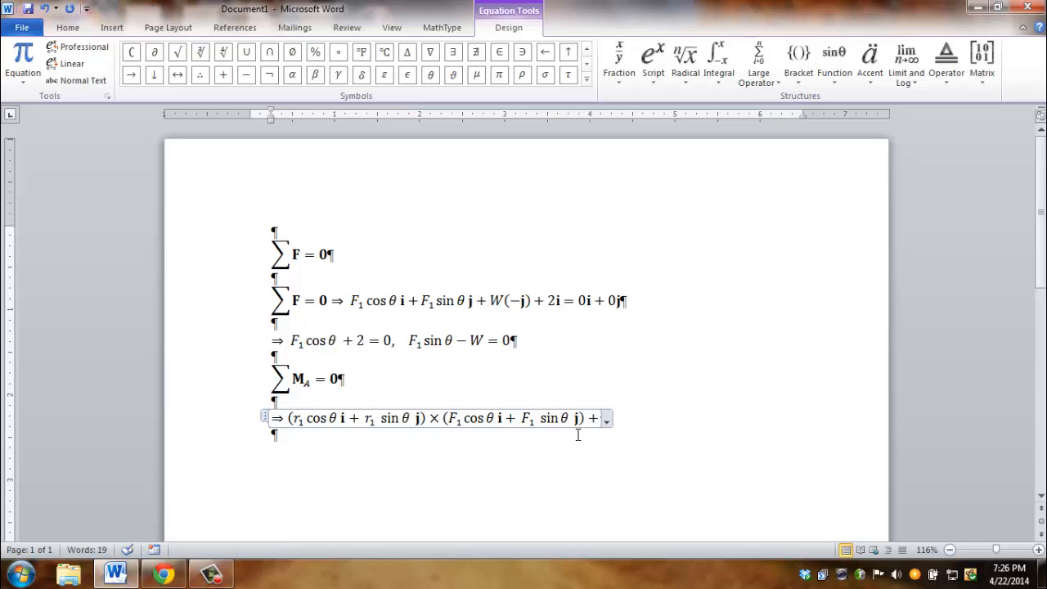
type(" 2")
left_click(558, 301)
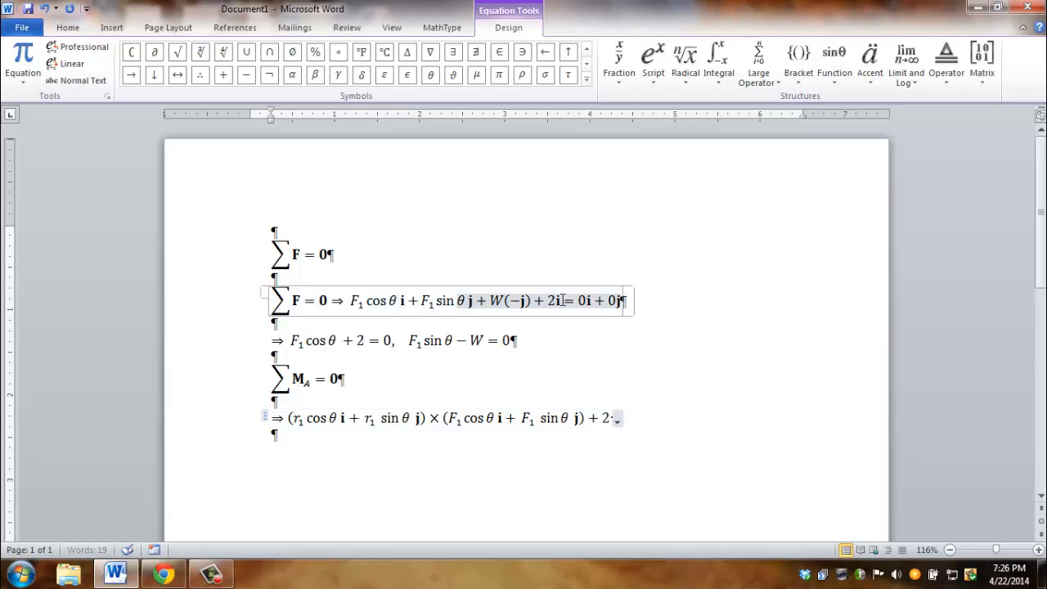
double_click(558, 300)
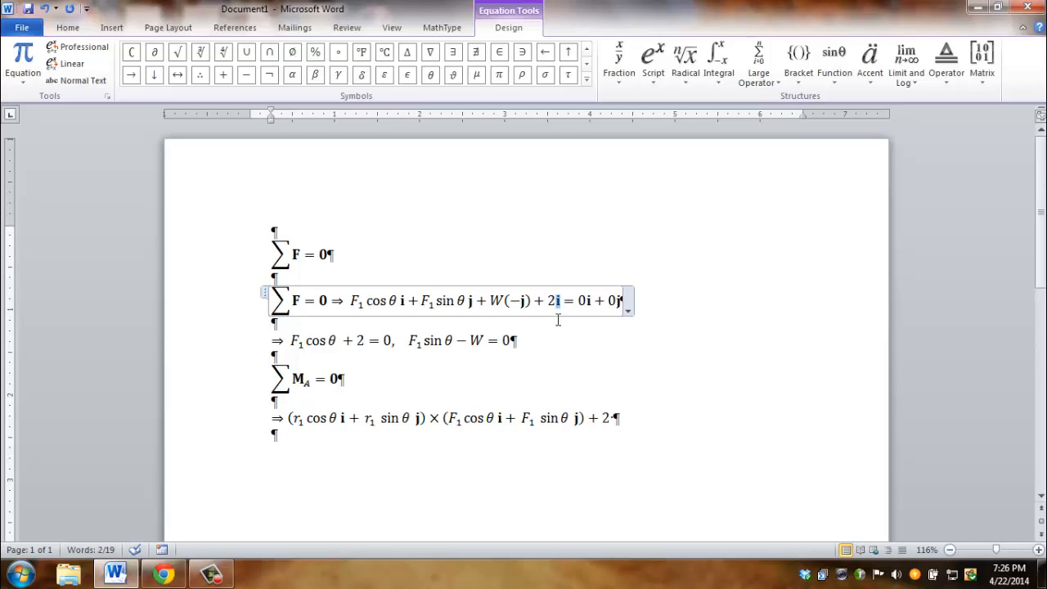
left_click(606, 420)
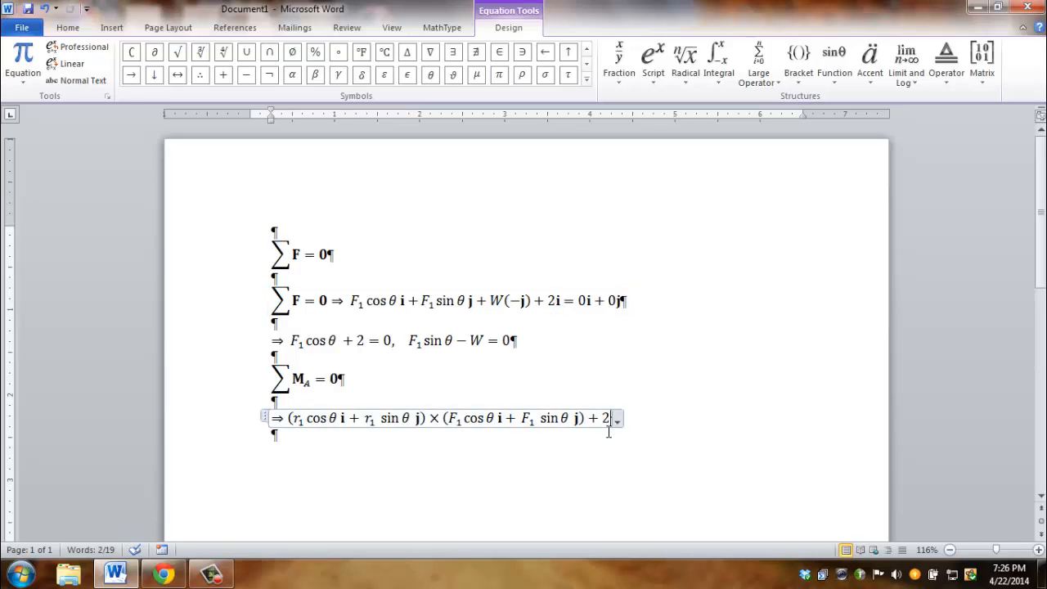
key("BackSpace")
type("5")
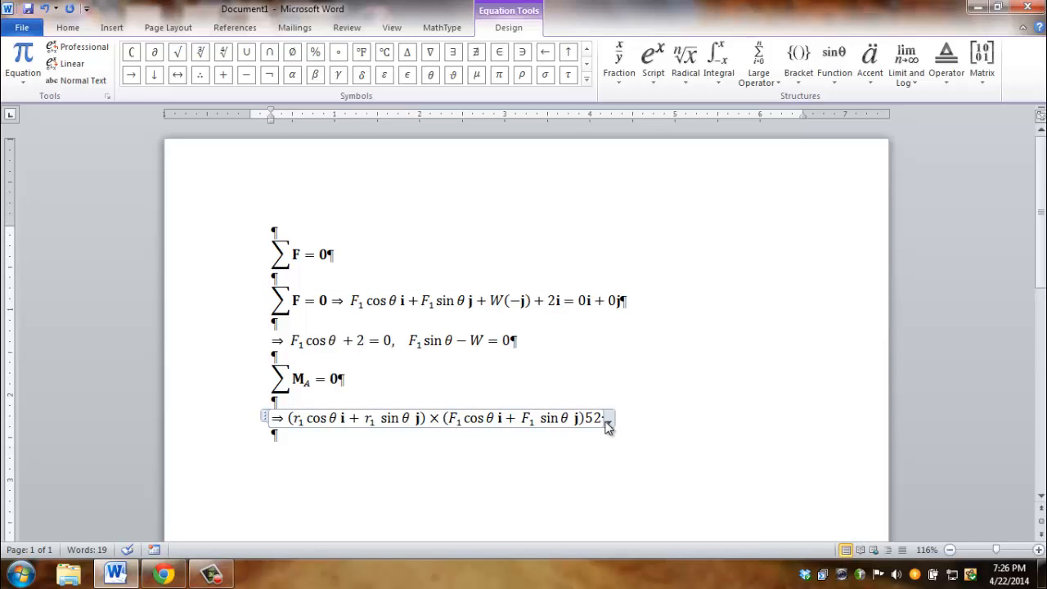
key("BackSpace")
type("+ 5")
key("ctrl+v")
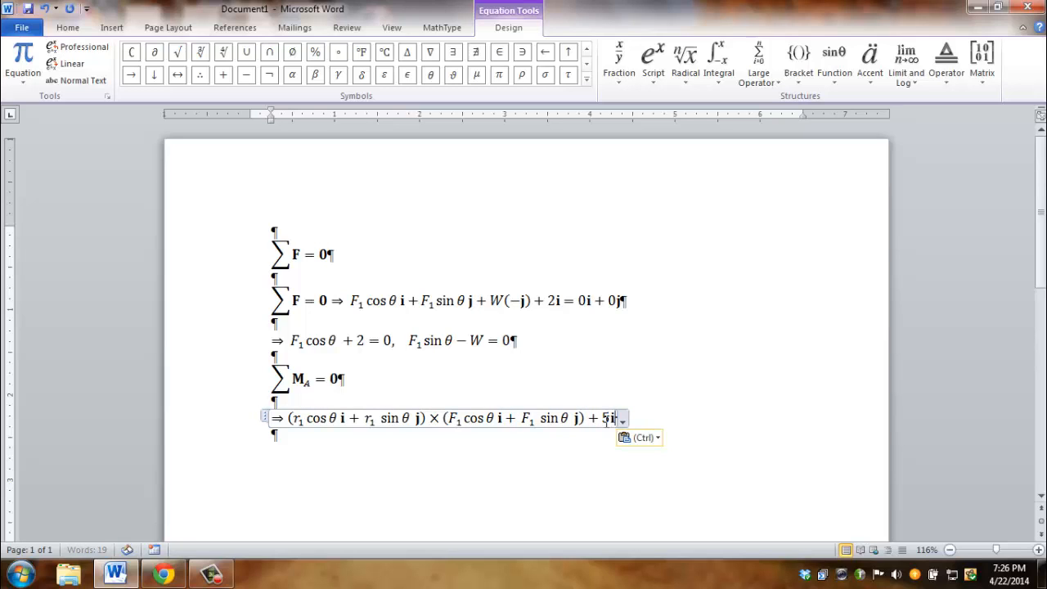
- Append a multiplication sign × after 5i, followed by W in non-bold italic
left_click(586, 79)
left_click(245, 78)
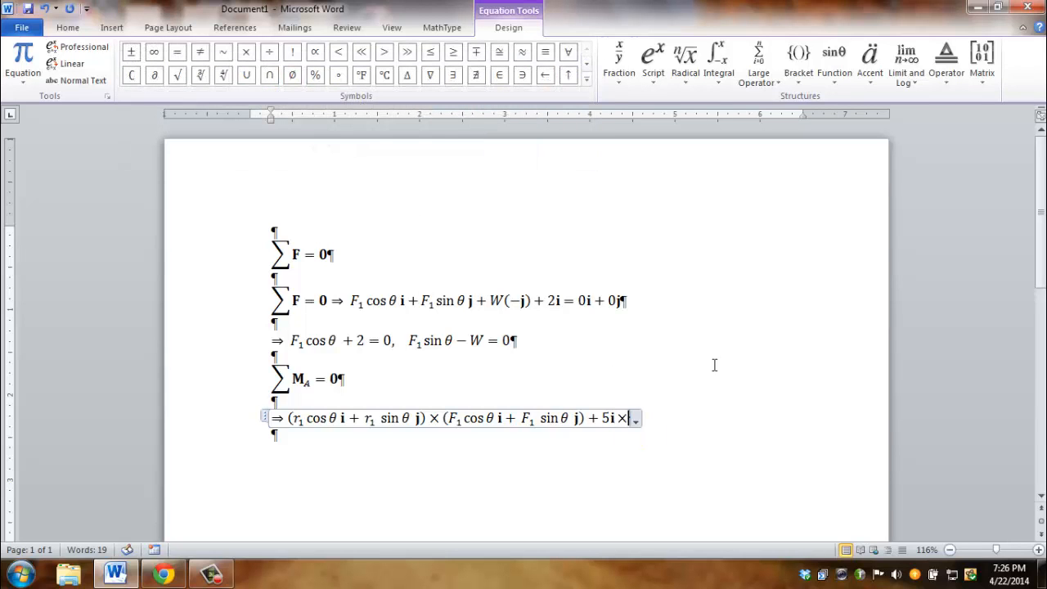
type("W")
key("BackSpace")
left_click(68, 29)
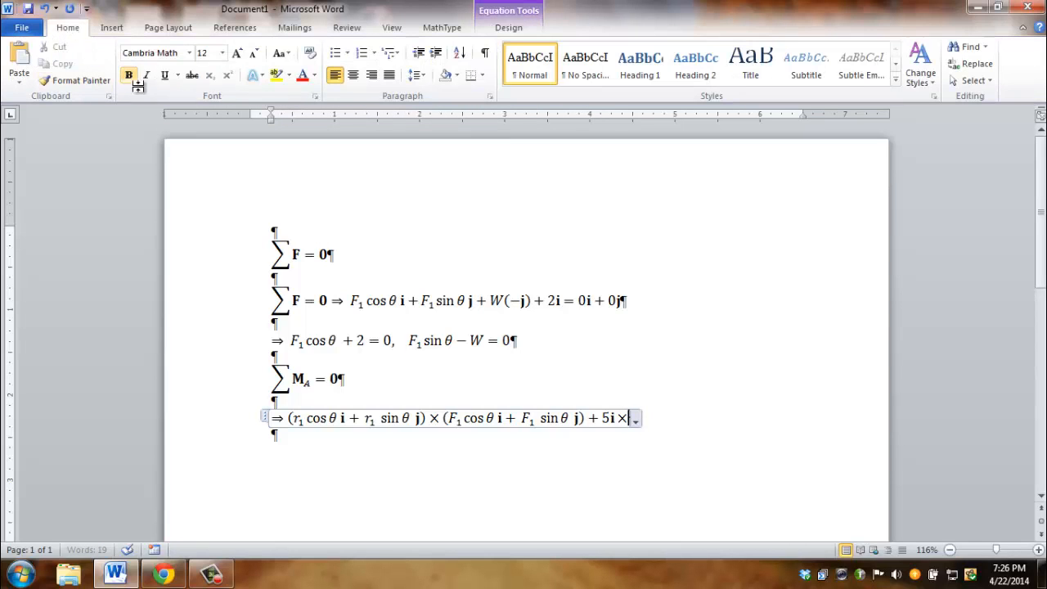
type("W")
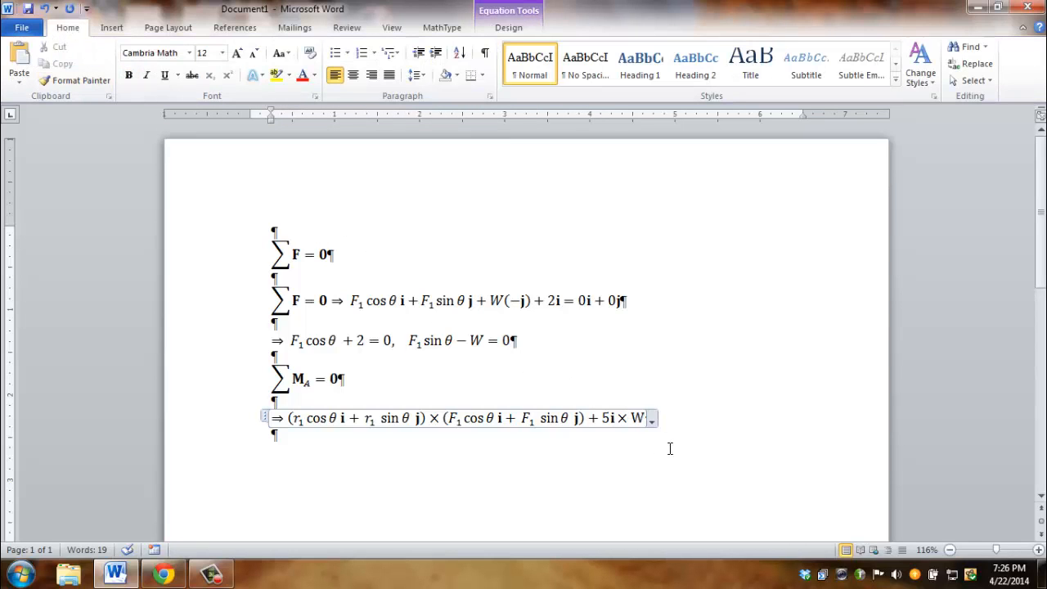
key("BackSpace")
left_click(146, 74)
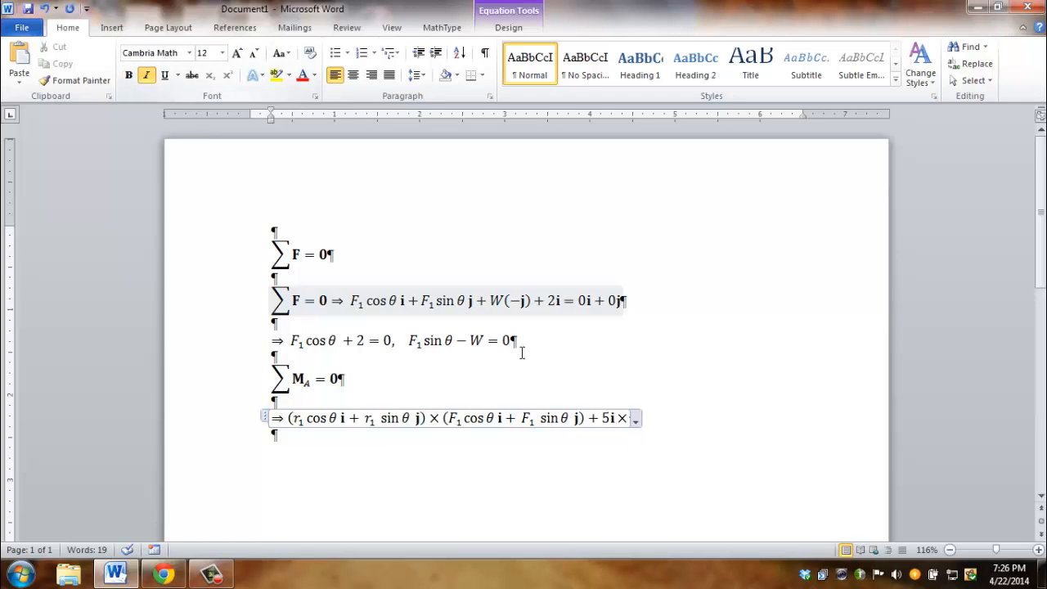
type("W")
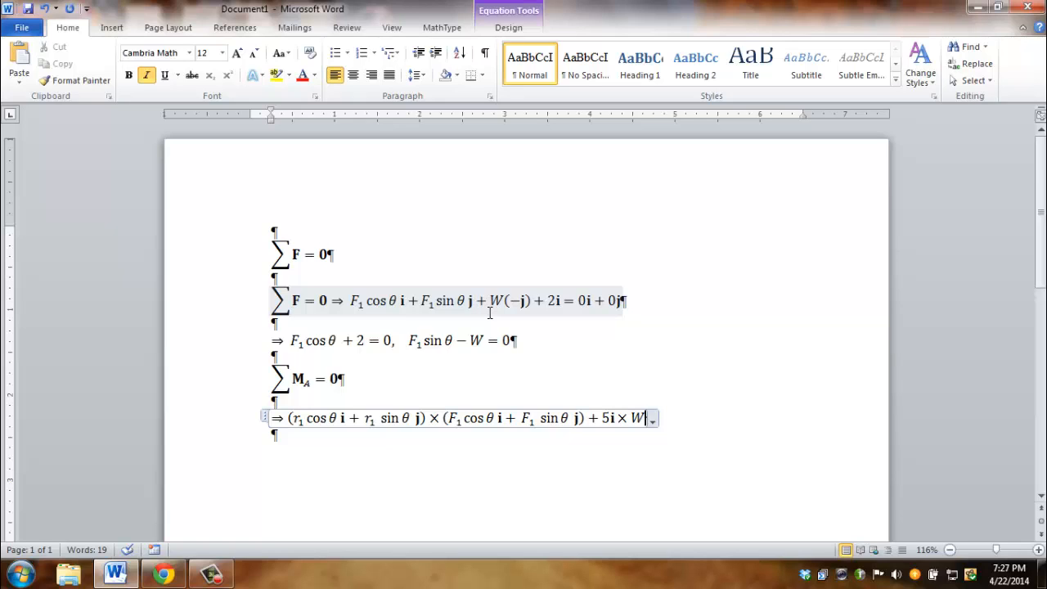
- Add (− after W, followed by a copy of the bold j from the second parentheses
type("(-")
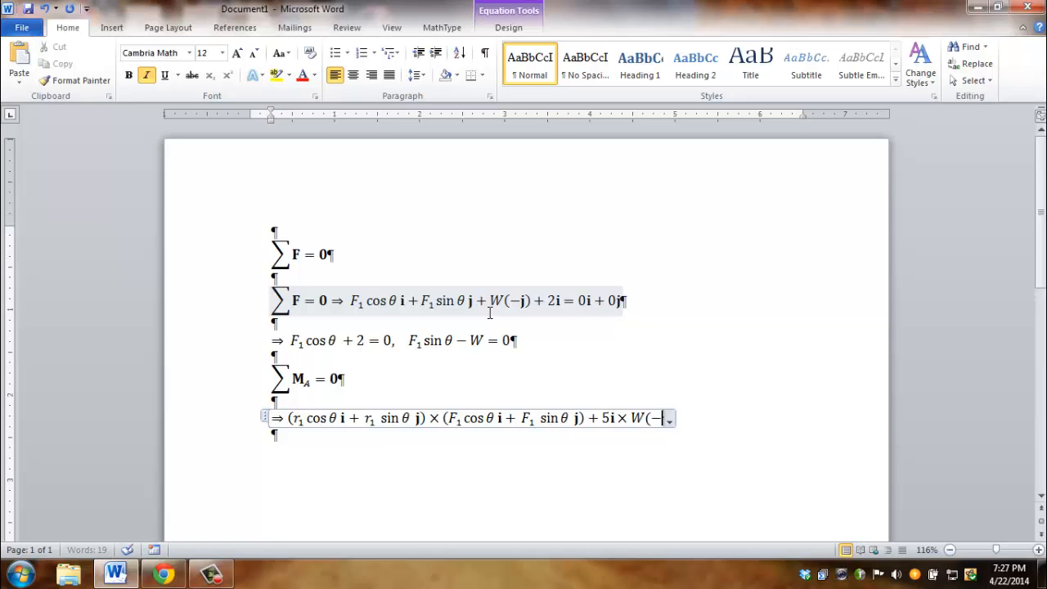
left_click_drag(448, 419, 574, 419)
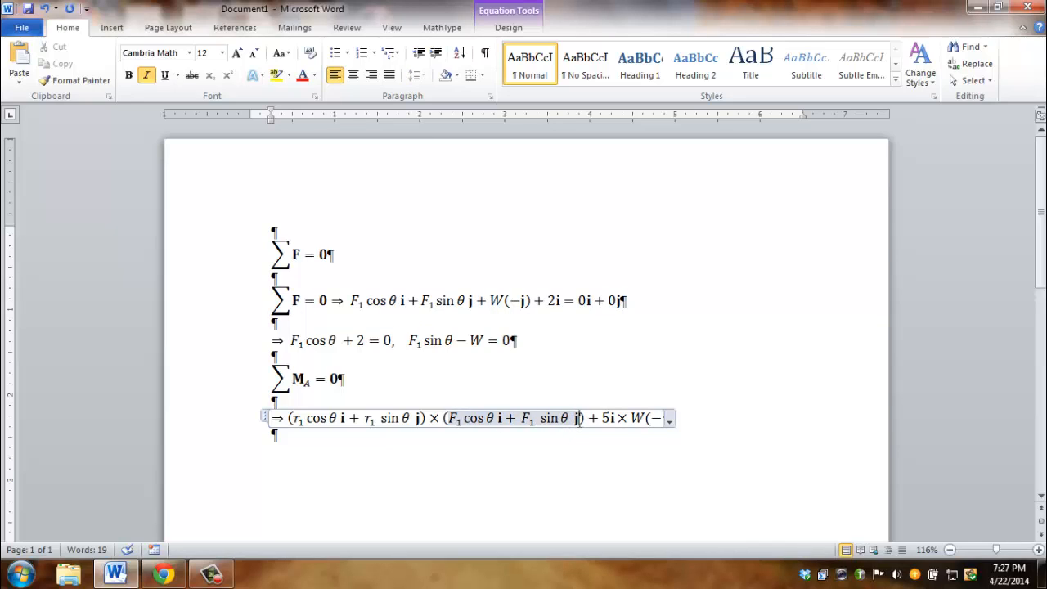
left_click(575, 419)
double_click(575, 419)
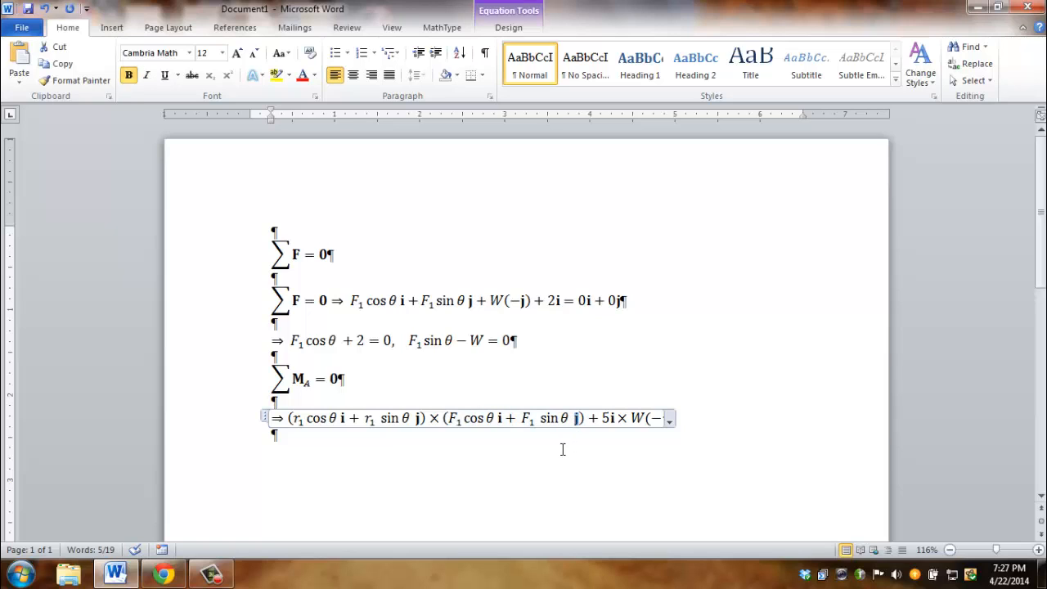
left_click(658, 418)
key("ctrl+v")
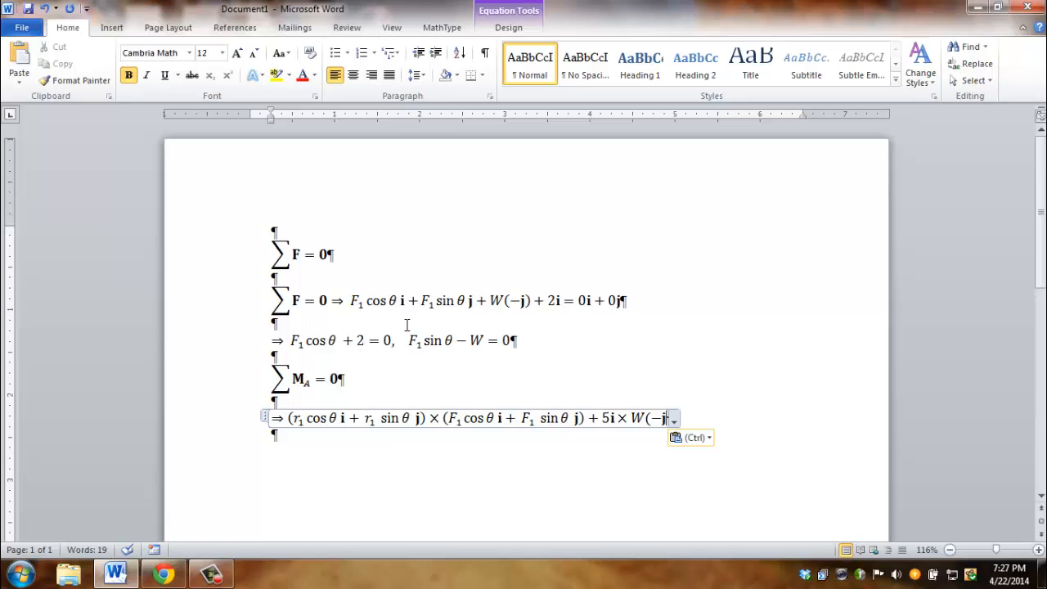
- Close the parenthesis after −j and append = 0, removing the bold formatting from the zero
type(")=0")
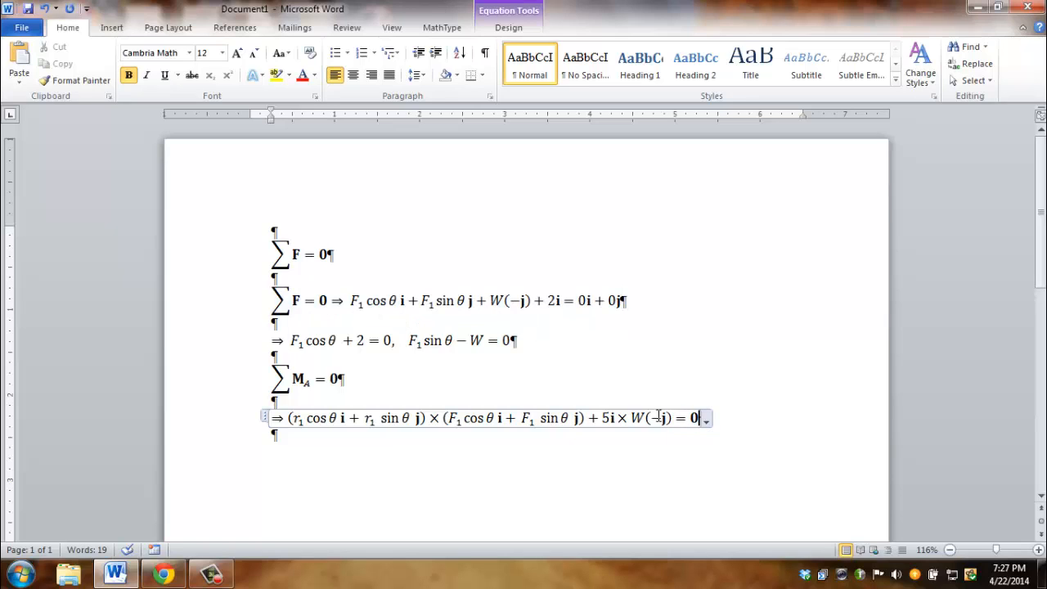
key("Left")
key("shift+Right")
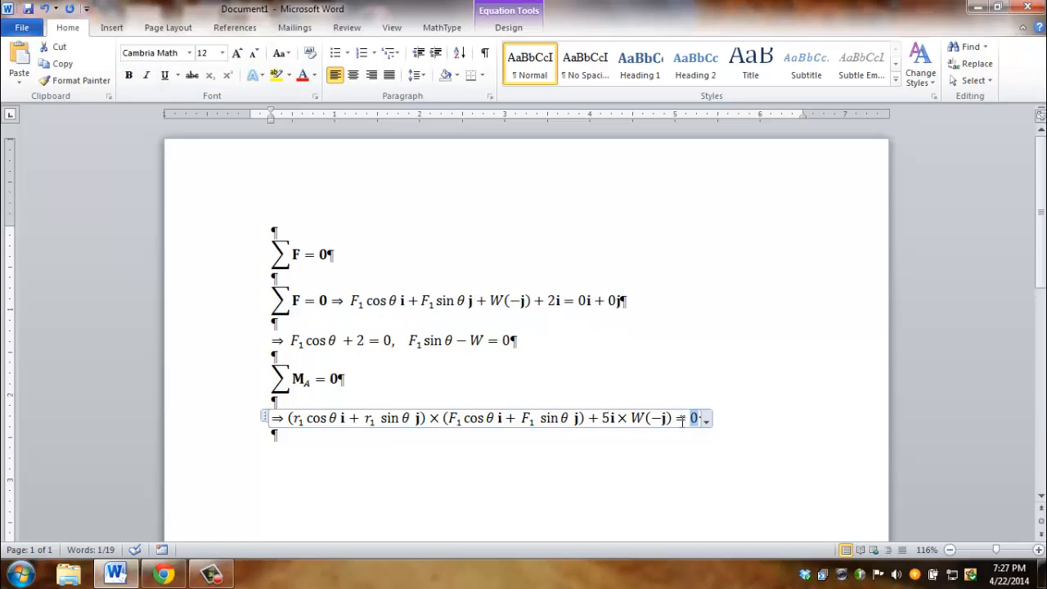
left_click(696, 444)
left_click(700, 419)
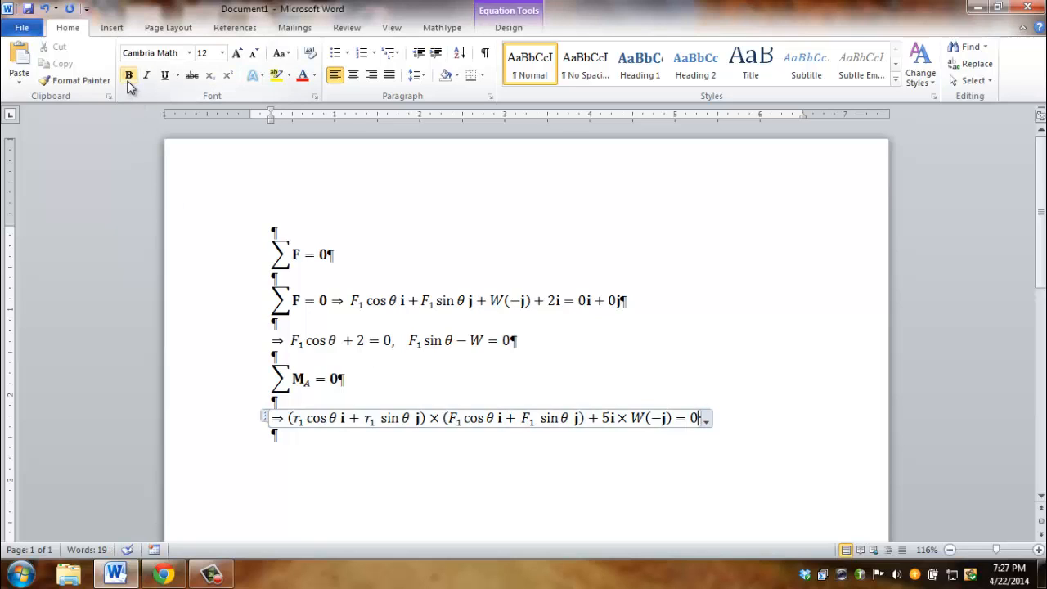
- Append k in bold after the final zero and leave the equation
type("k")
double_click(702, 418)
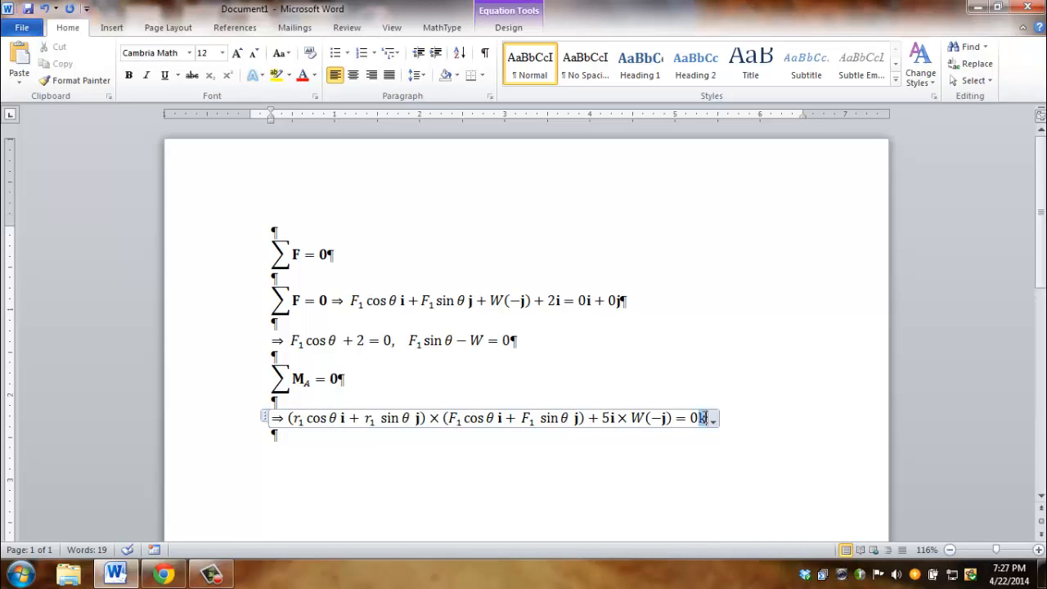
left_click(134, 77)
left_click(735, 423)
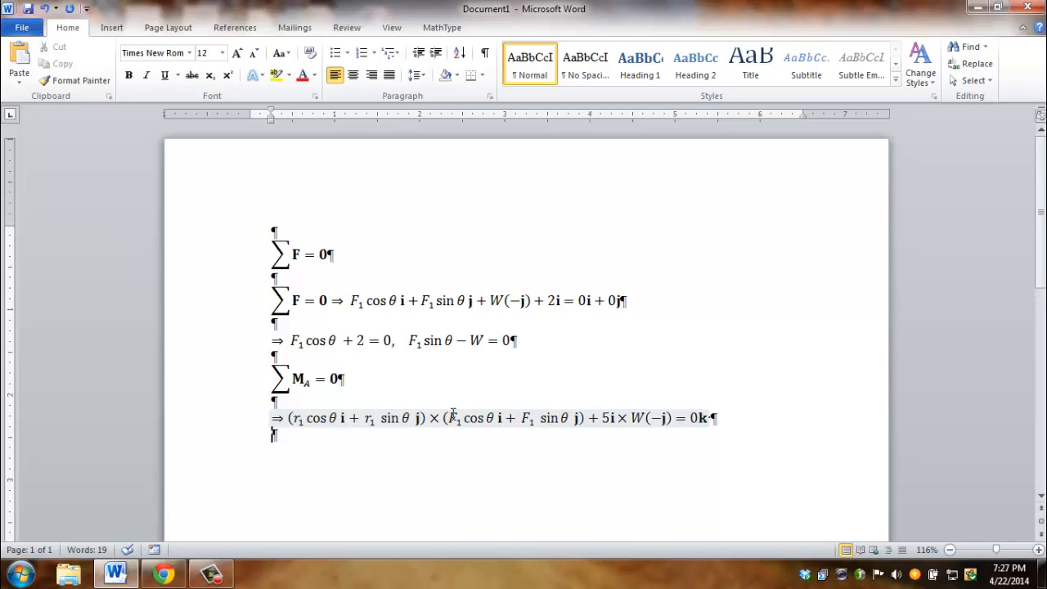
- Delete the space after the bold k at the moment equation's end and change the equation back to inline
left_click(734, 418)
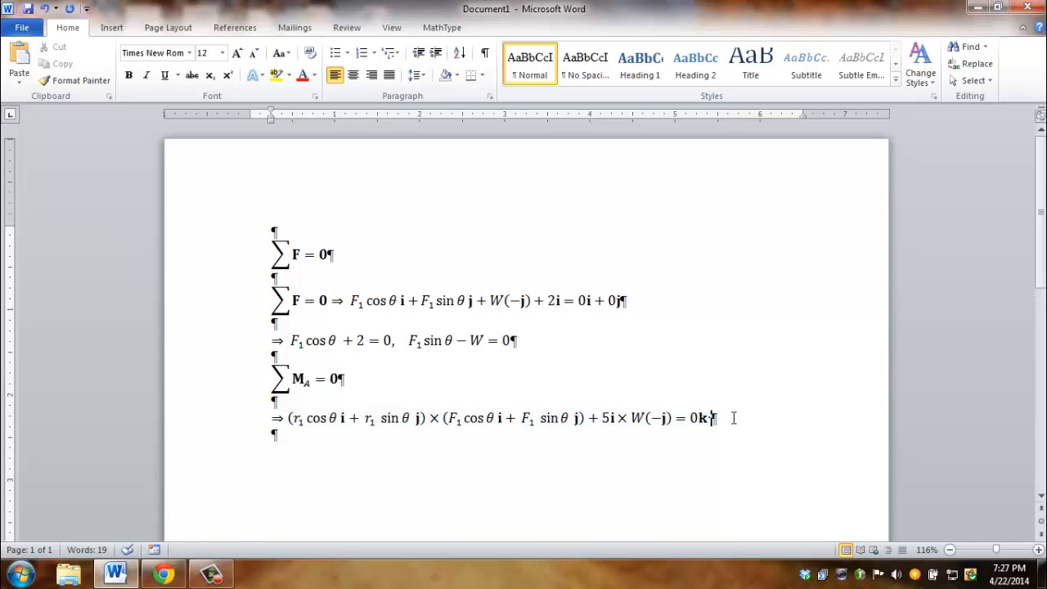
key("BackSpace")
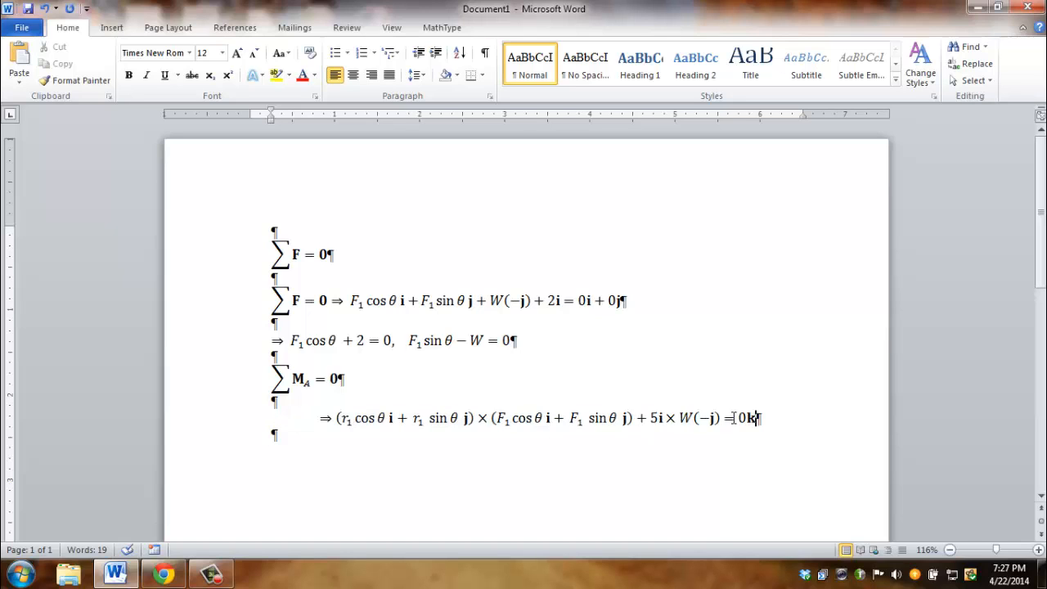
left_click(760, 419)
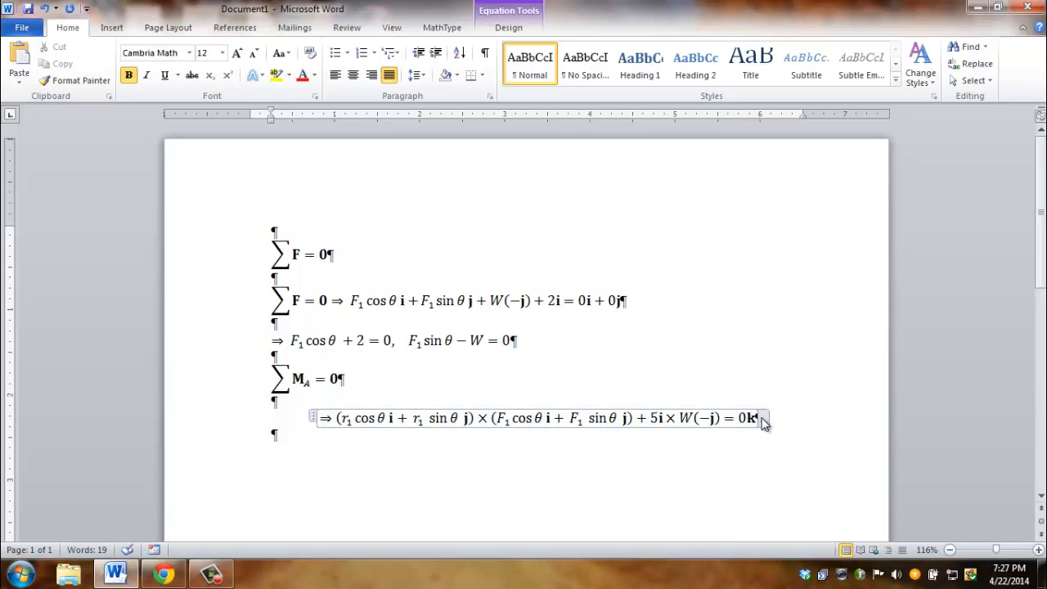
left_click(761, 419)
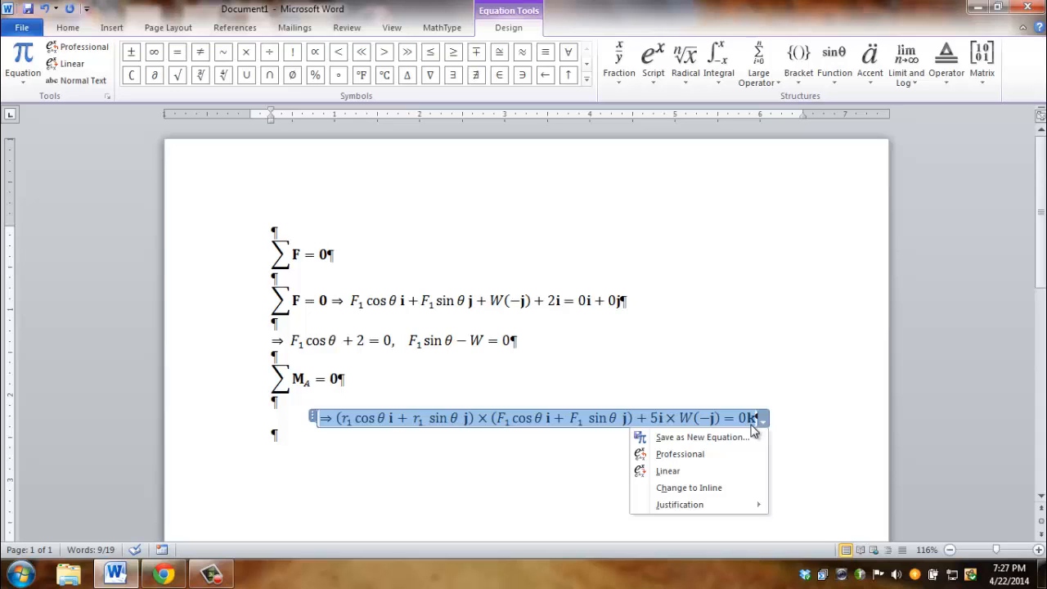
left_click(721, 488)
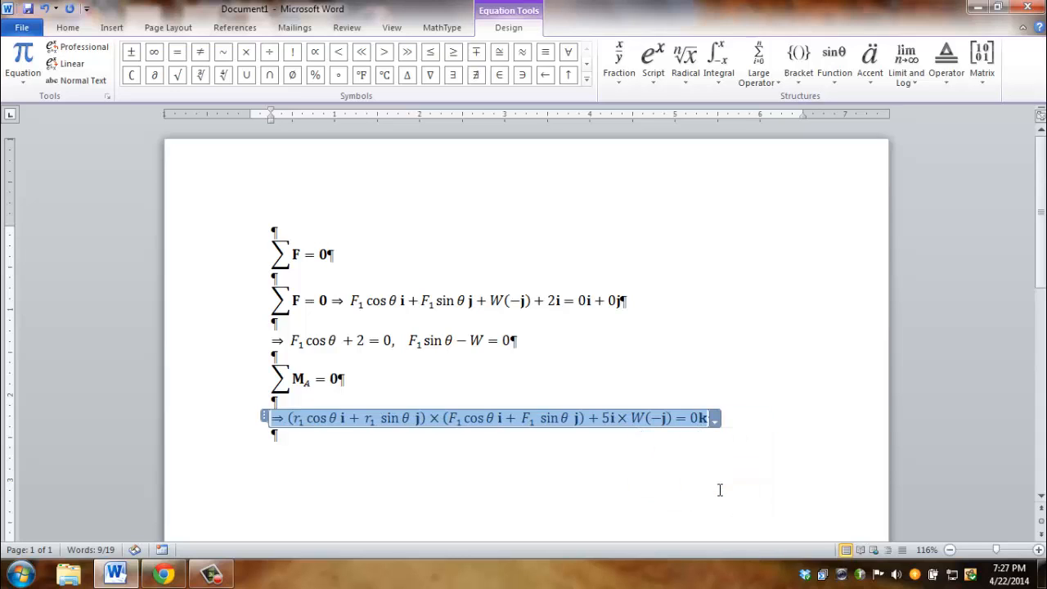
- Add an empty paragraph below the moment equation and delete cos θ after r₁ in the first parentheses
left_click(794, 444)
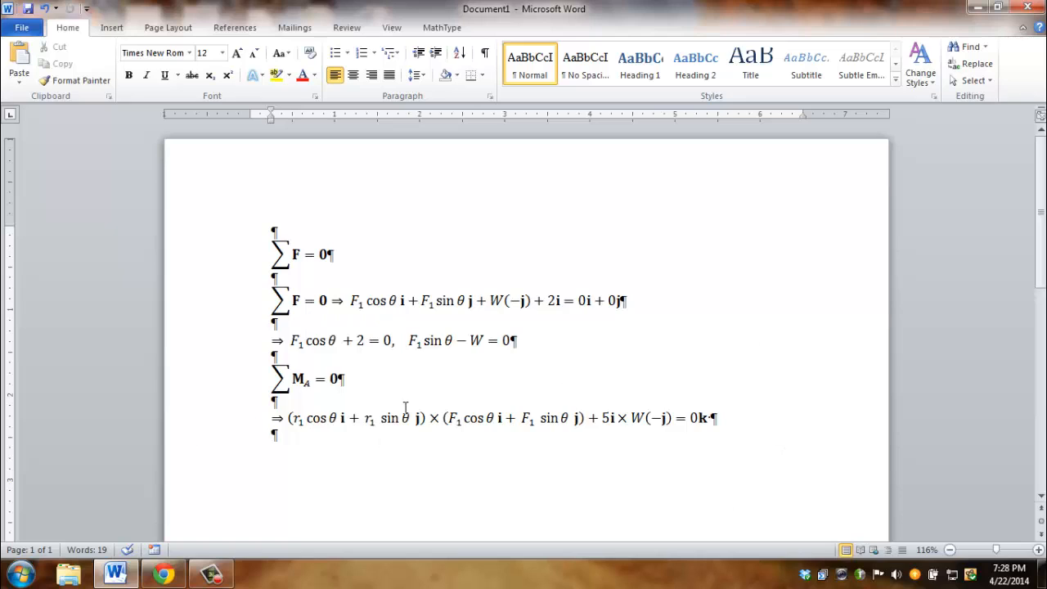
key("Return")
left_click(315, 419)
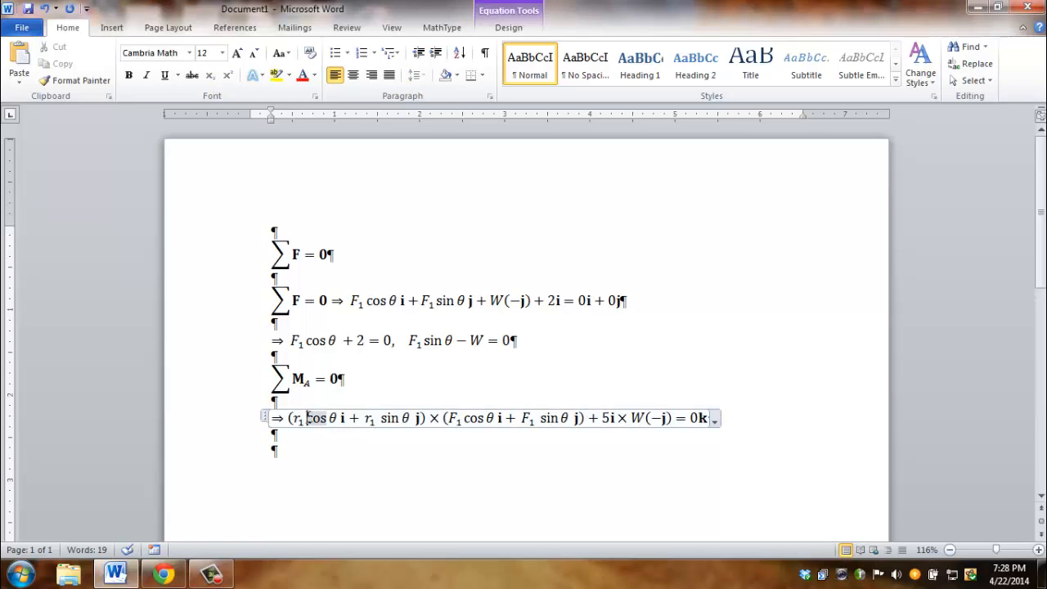
left_click_drag(308, 418, 333, 417)
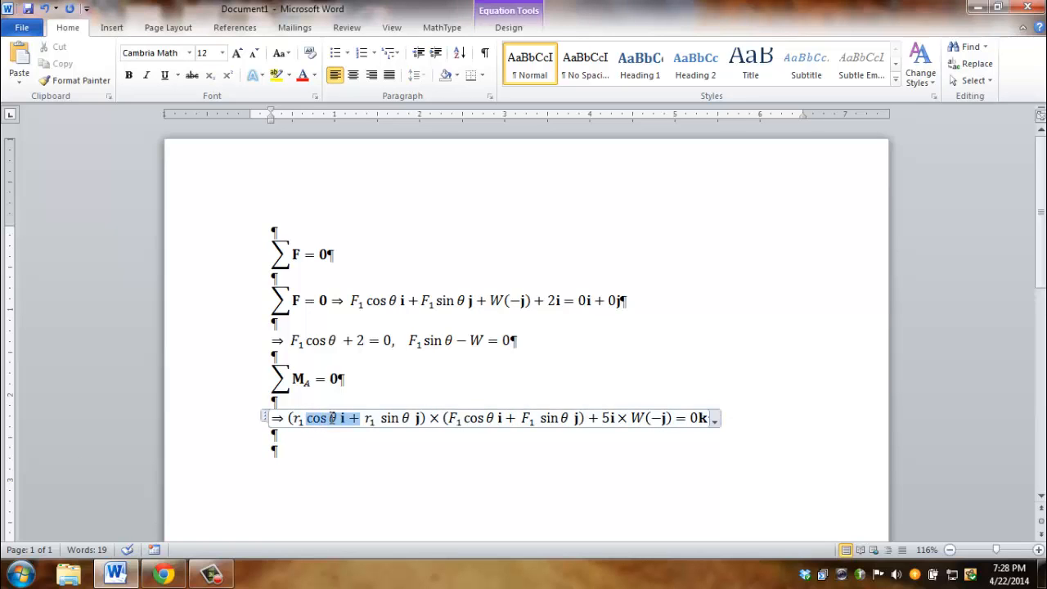
left_click(335, 420)
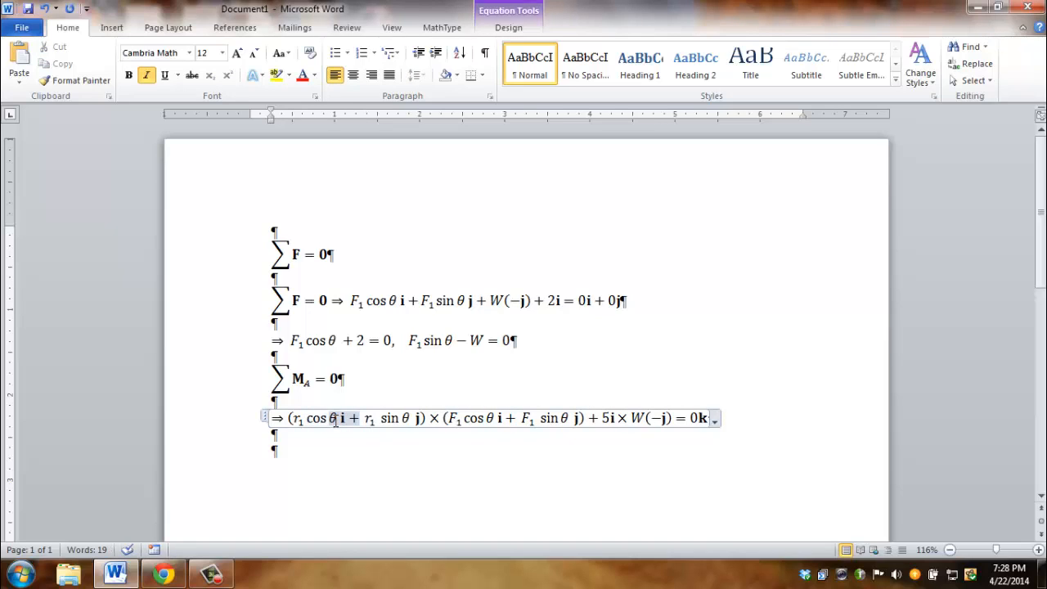
key("BackSpace")
key("BackSpace")
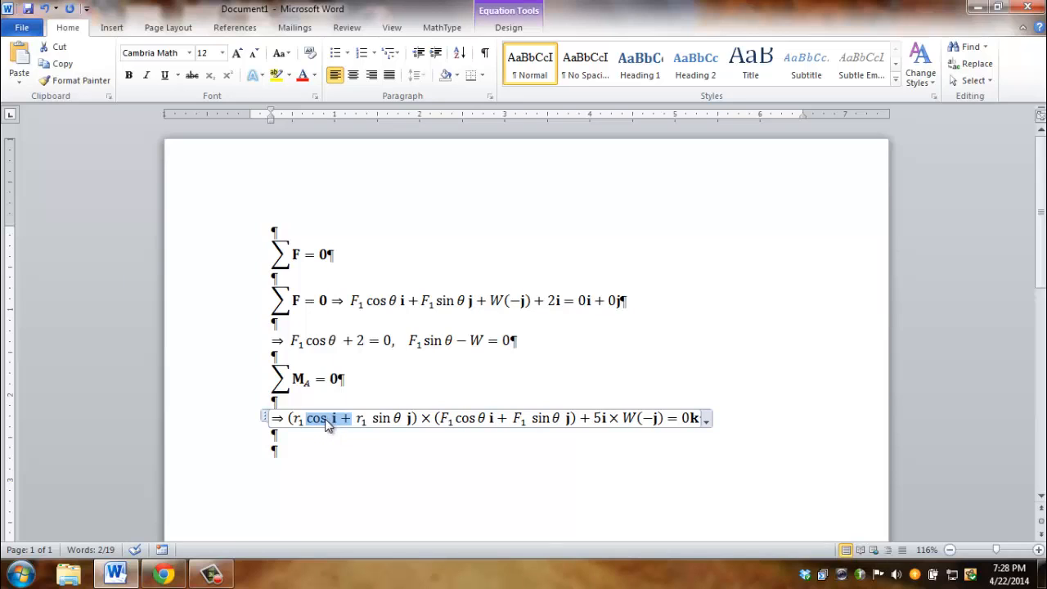
left_click(327, 418)
key("BackSpace")
key("BackSpace")
key("BackSpace")
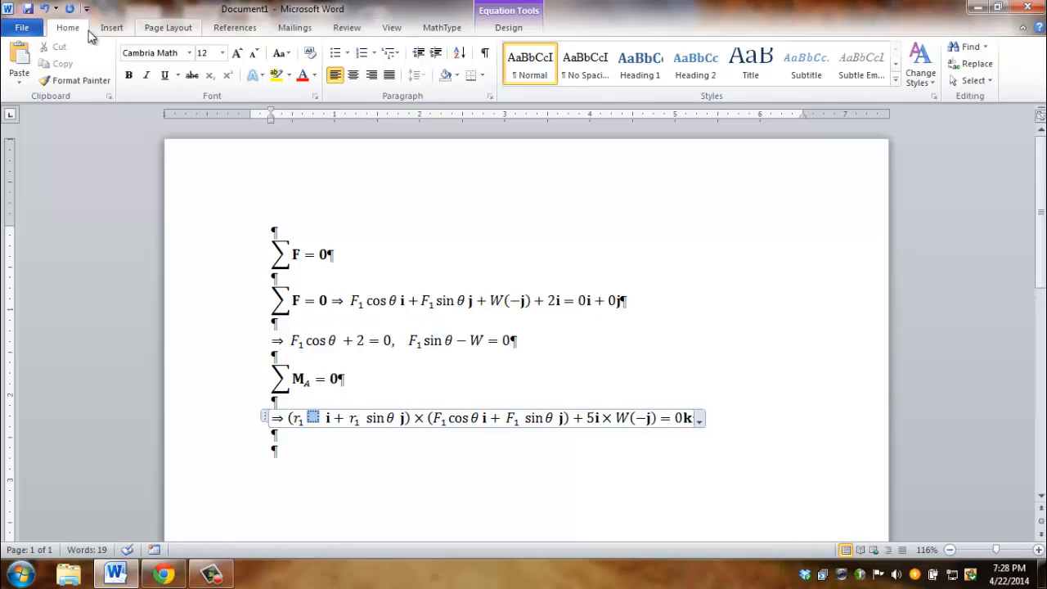
- Insert a small fraction 3/5 between r₁ and i in the first parentheses of the moment equation
left_click(495, 30)
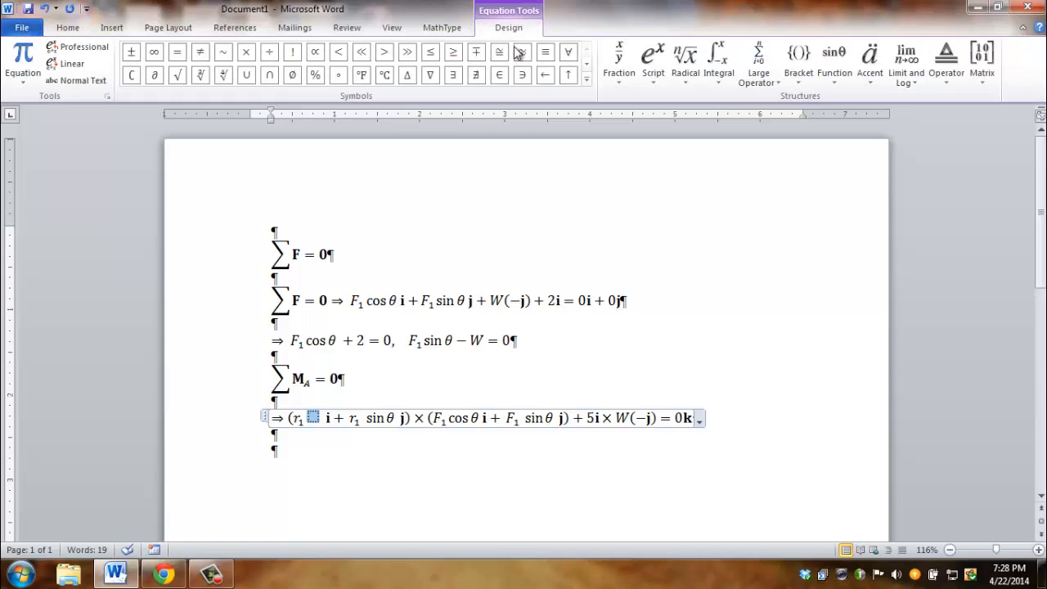
left_click(656, 81)
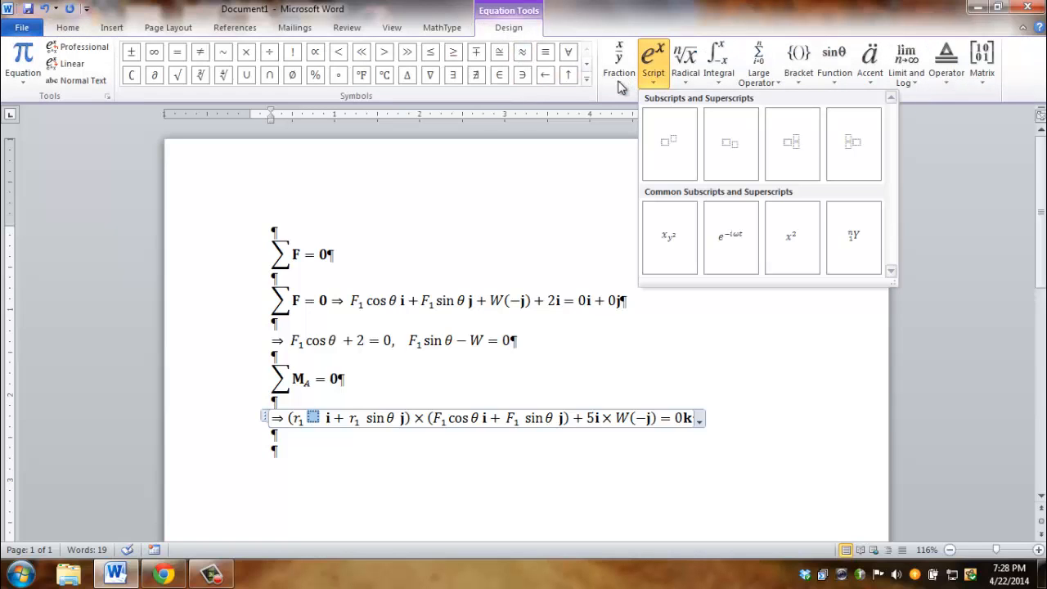
left_click(620, 82)
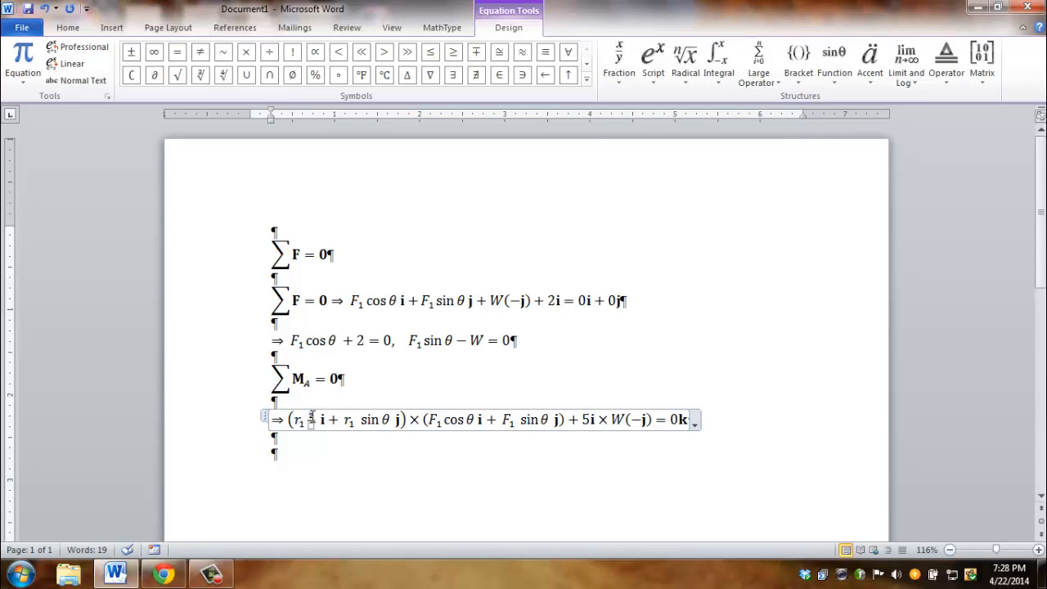
type("3/")
key("Down")
type("5")
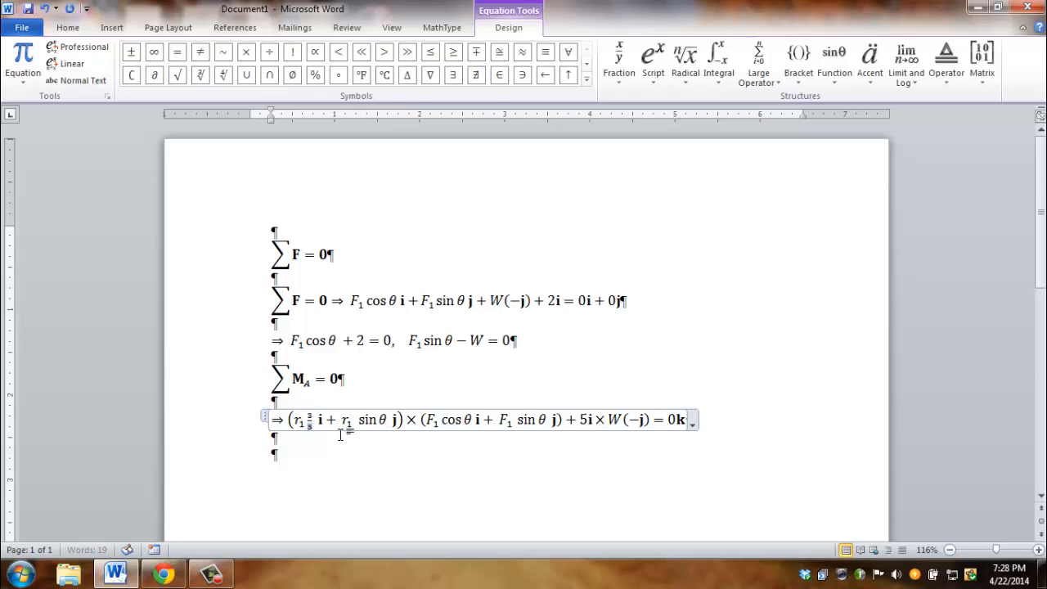
- Delete the numbers and structure of the small 3/5 fraction after the first r₁
key("Down")
key("Up")
key("shift+Left")
key("shift+Left")
key("shift+Left")
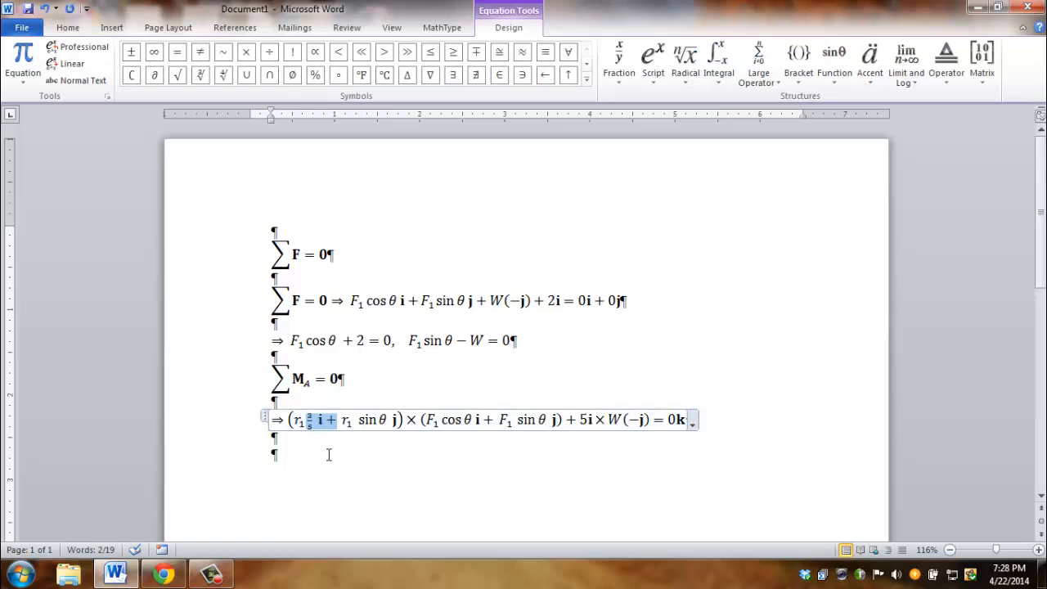
left_click(314, 428)
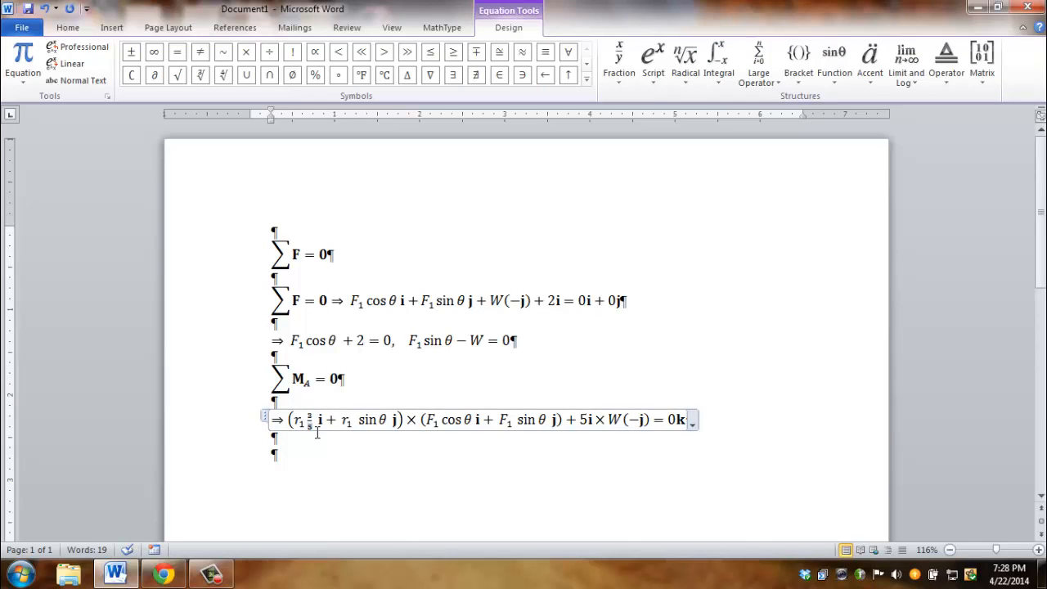
key("BackSpace")
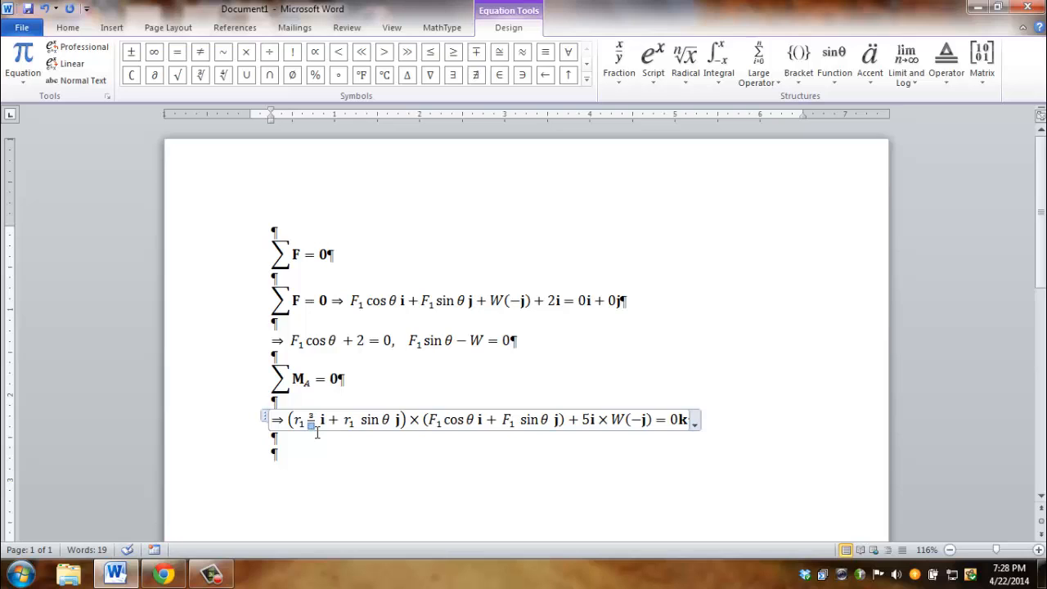
key("shift+Left")
key("BackSpace")
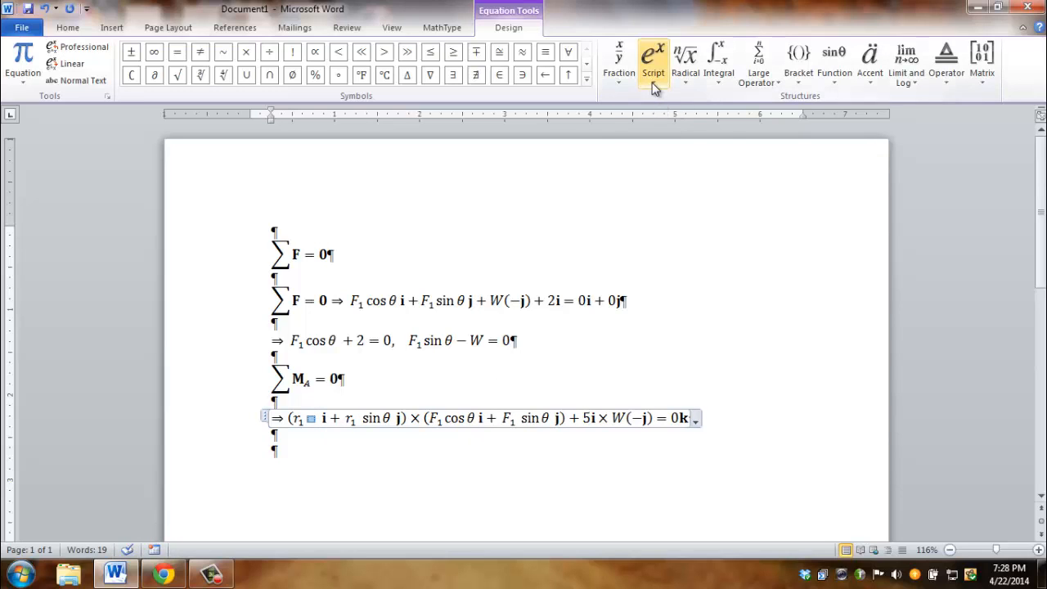
left_click(621, 78)
left_click(639, 143)
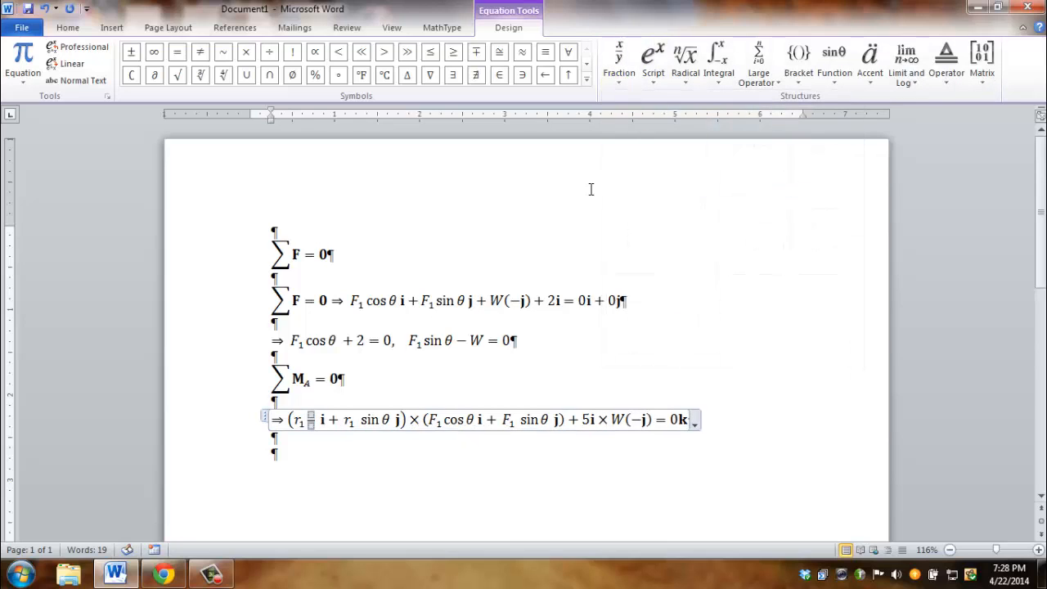
mouse_move(311, 419)
left_mouse_down()
mouse_move(318, 434)
mouse_move(318, 420)
left_mouse_up()
left_click(315, 418)
key("Delete")
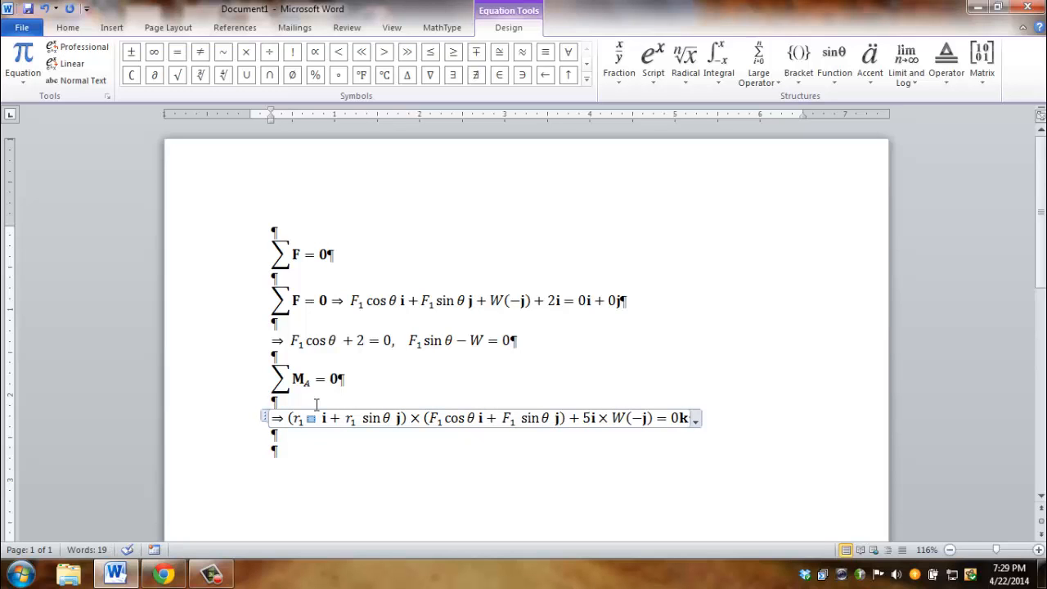
key("Delete")
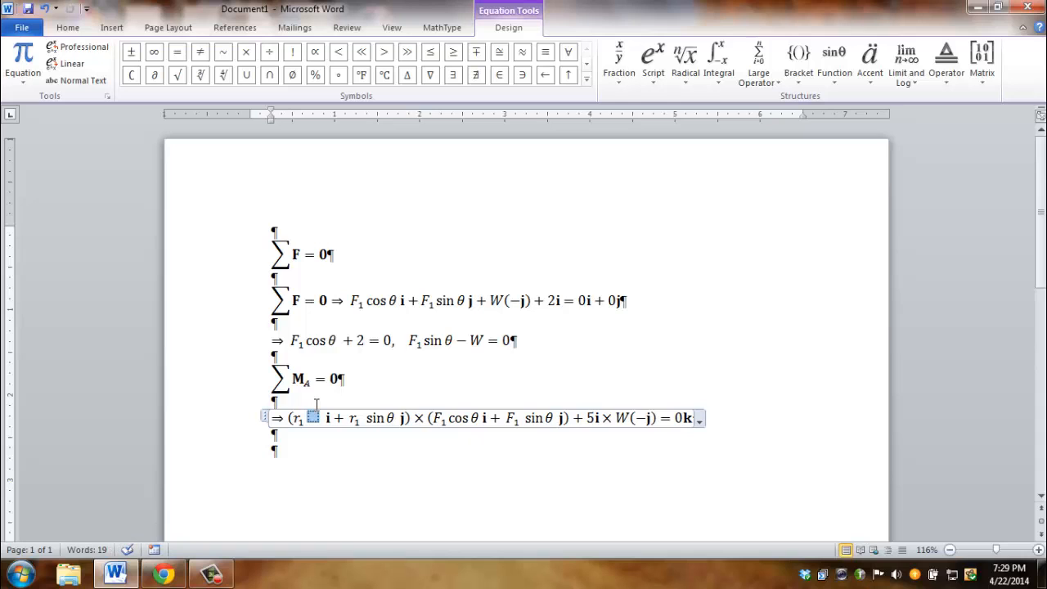
- Insert a stacked fraction 3/5 between r₁ and i in the first parentheses and leave the equation
left_click(619, 79)
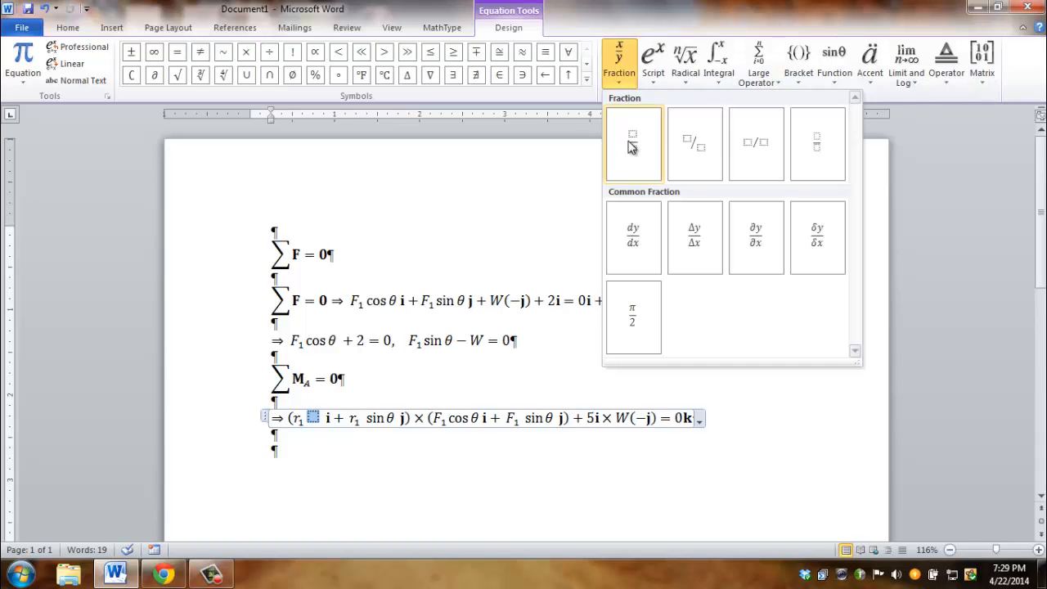
left_click(623, 140)
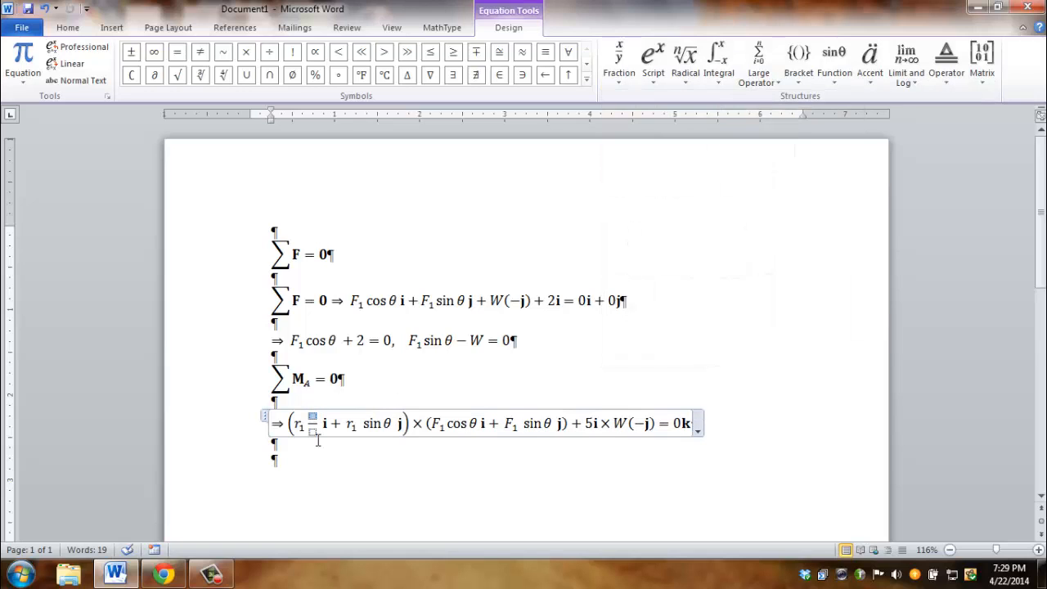
type("3")
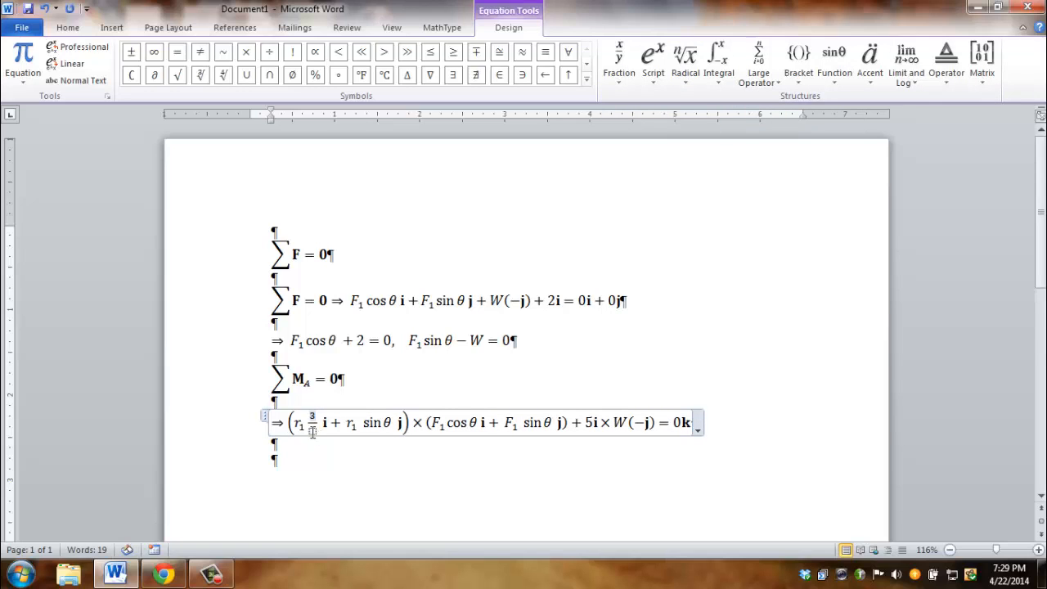
key("Down")
type("5")
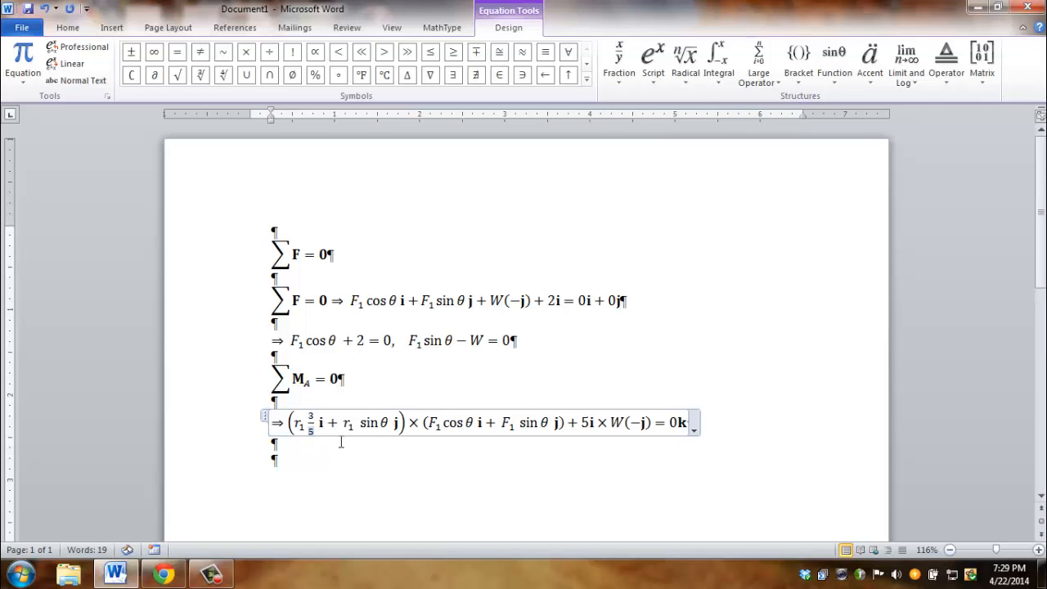
left_click(343, 442)
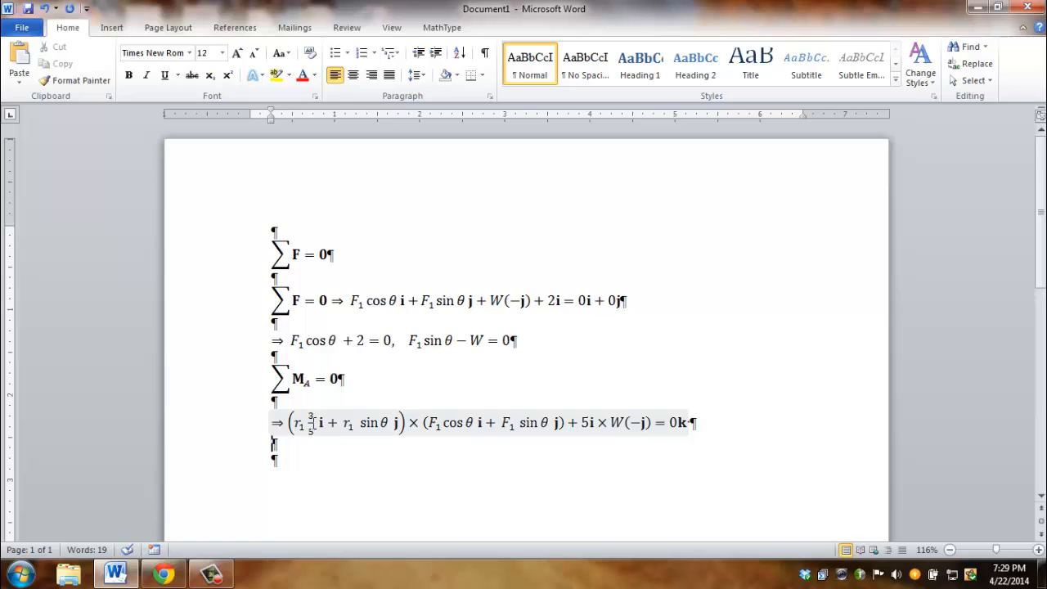
- Replace sin θ in the first parentheses of the moment equation with a copy of the 3/5 fraction
left_click_drag(312, 416, 313, 435)
key("ctrl+c")
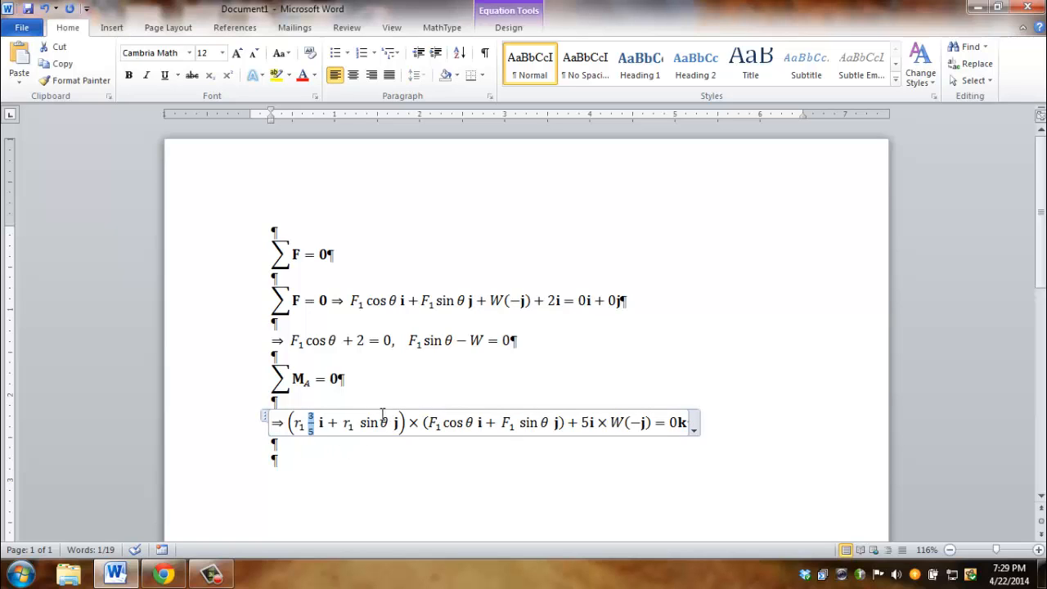
left_click_drag(379, 421, 362, 423)
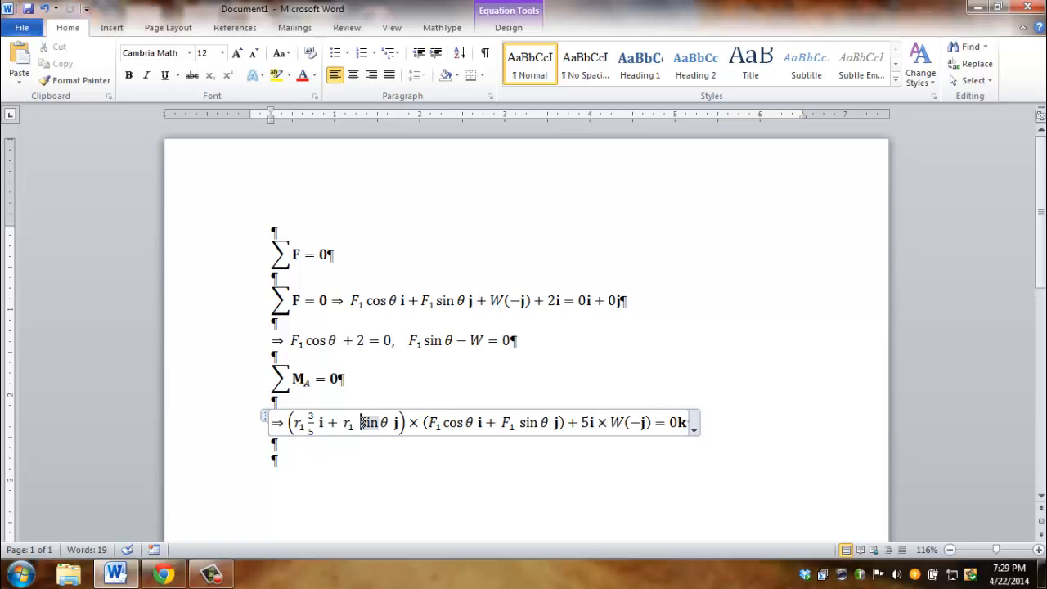
key("Delete")
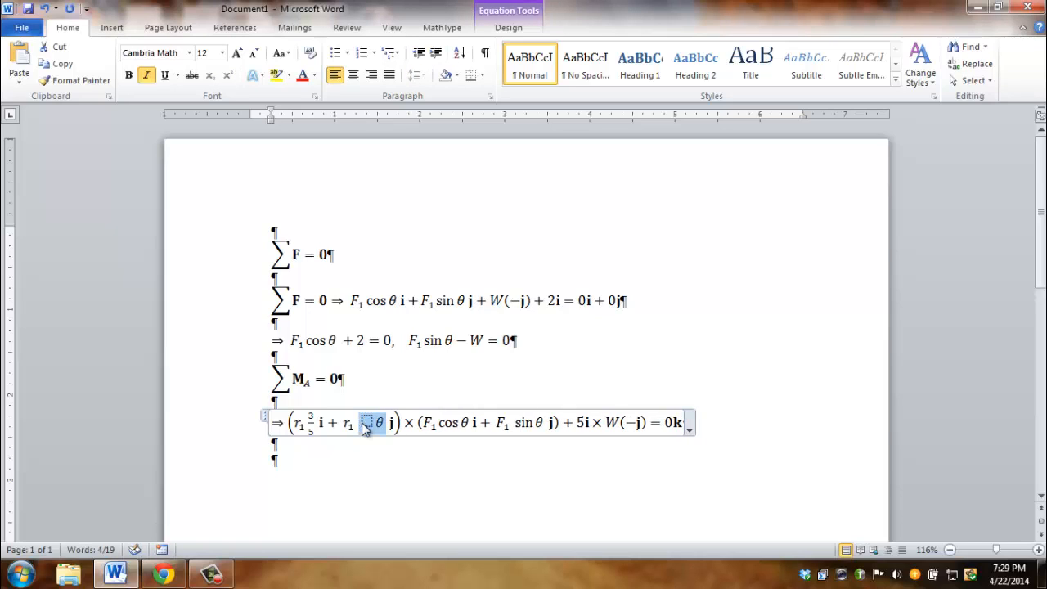
key("ctrl+v")
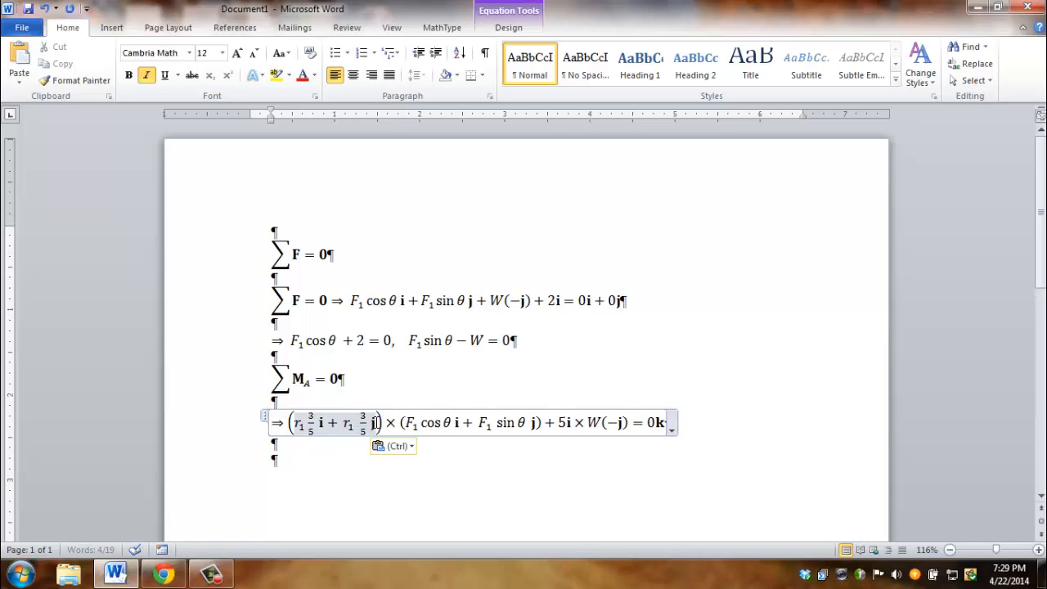
- Change the numerator of the fraction before j in the first parentheses to 4
left_click(366, 415)
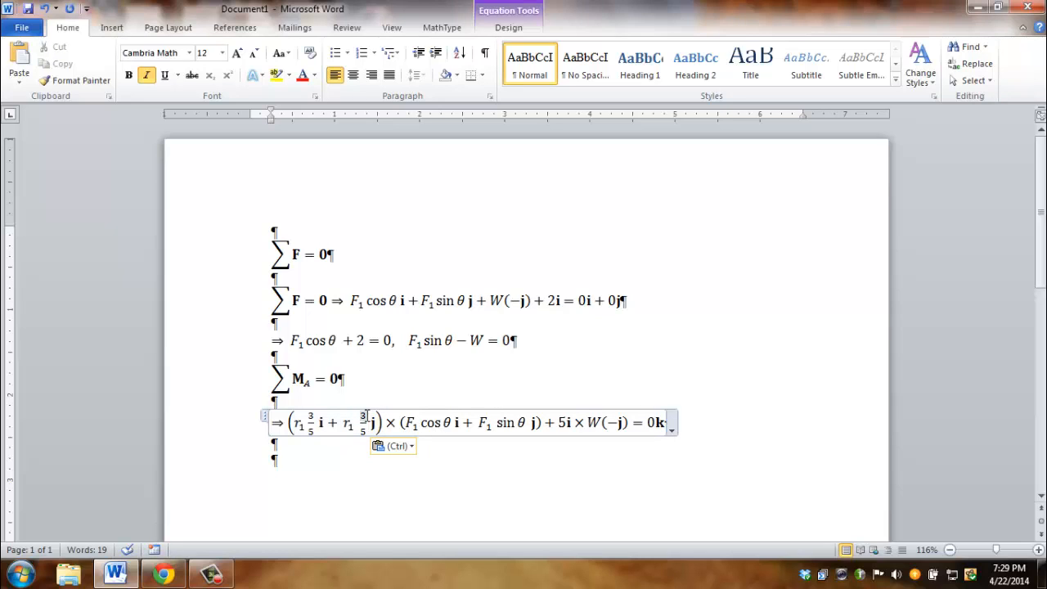
type("4")
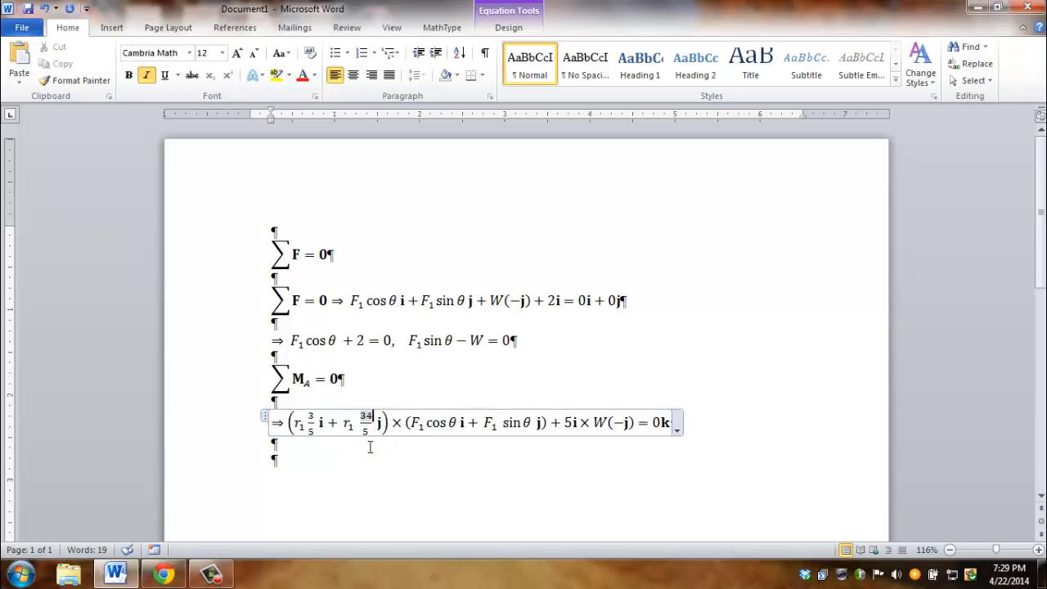
key("BackSpace")
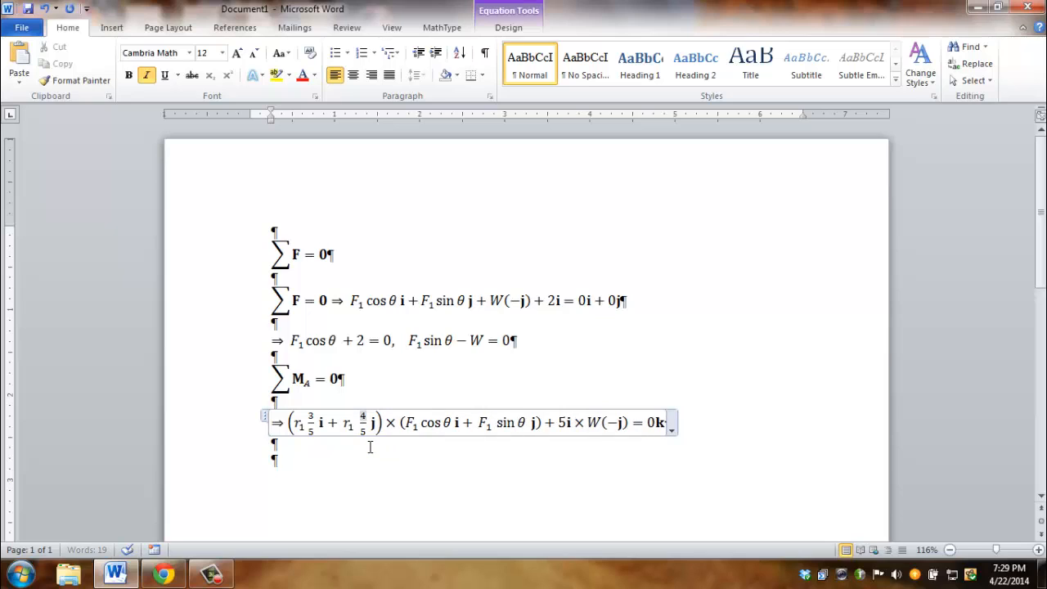
- Enclose the 3/5 fraction before i in the moment equation in its own pair of round brackets
double_click(310, 420)
left_click_drag(311, 425, 308, 432)
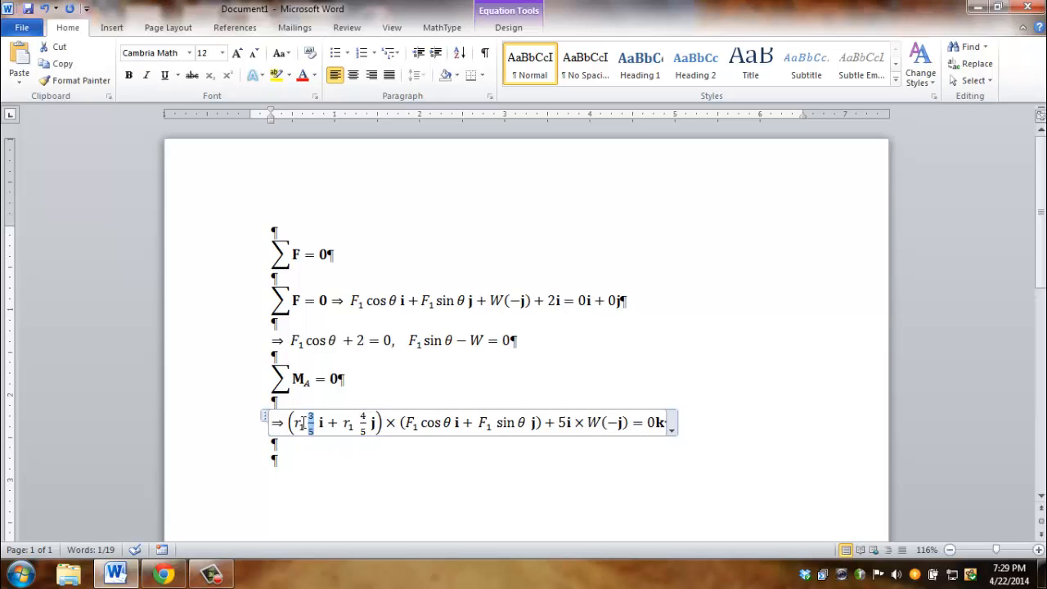
left_click(306, 423)
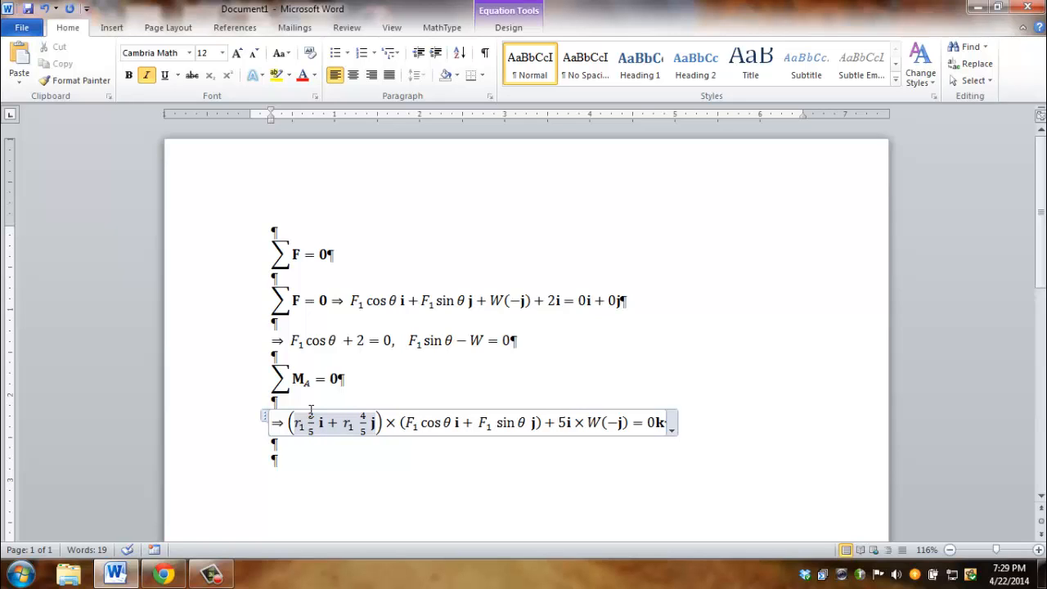
left_click(310, 441)
left_click(309, 429)
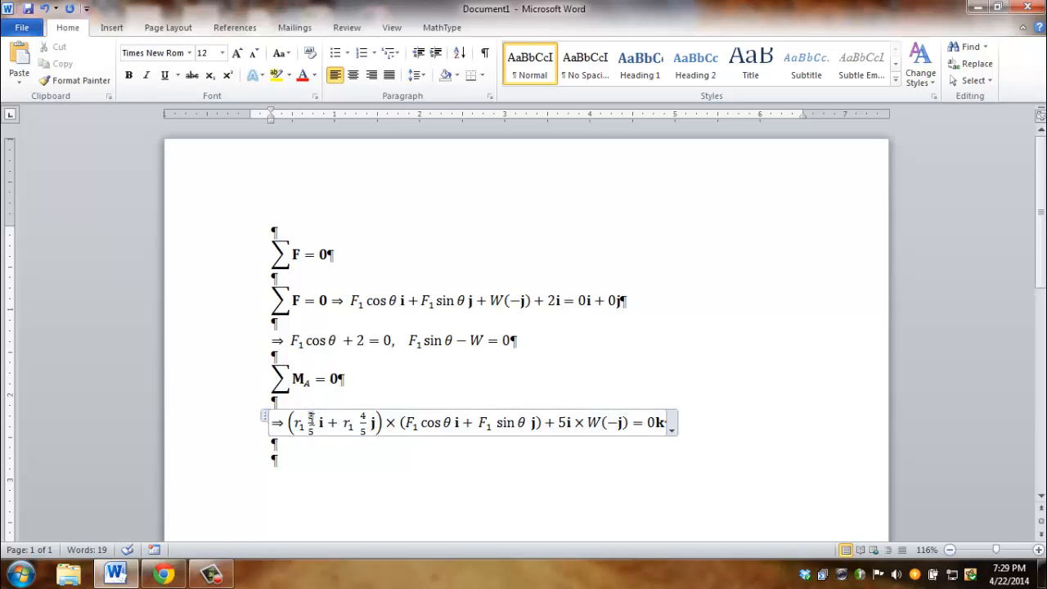
left_click_drag(310, 417, 311, 432)
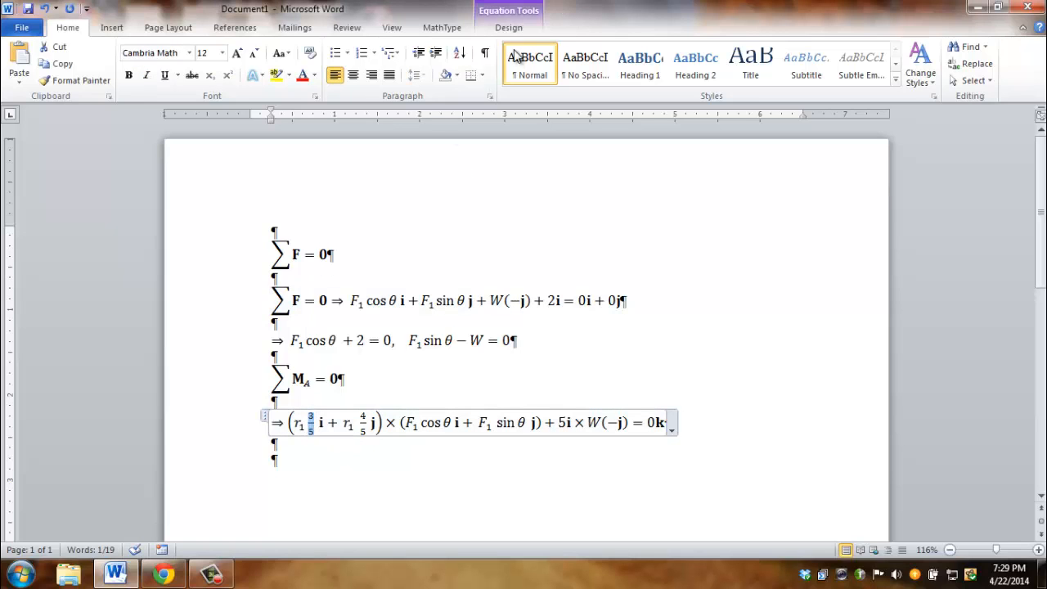
left_click(509, 27)
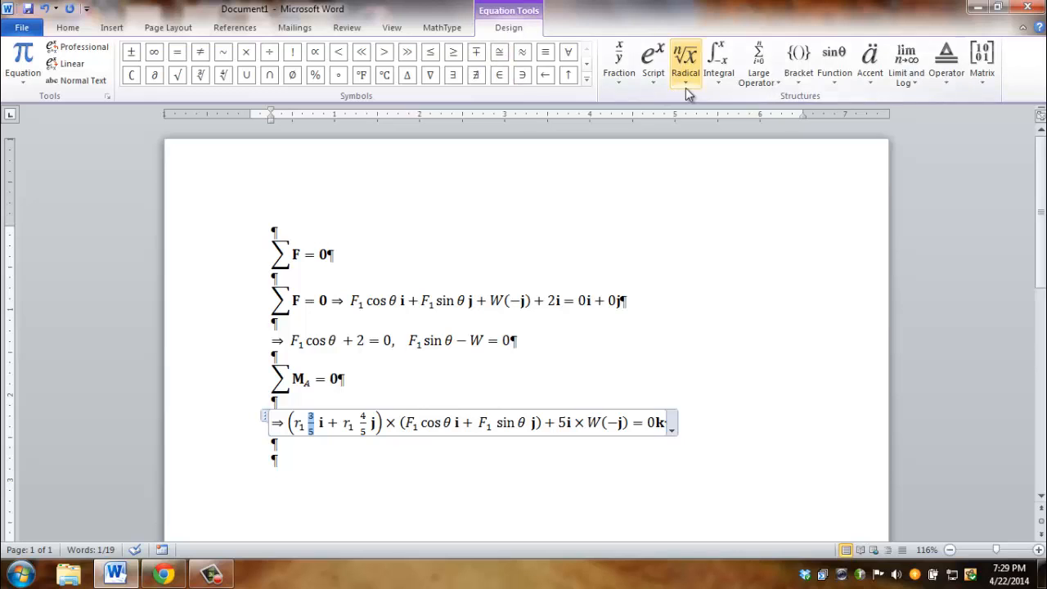
left_click(981, 79)
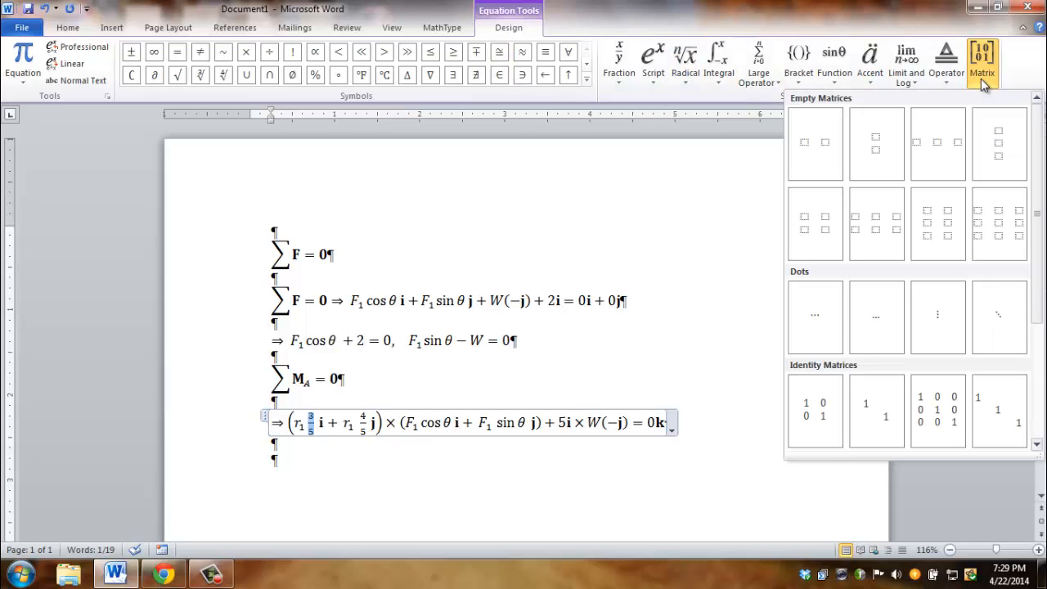
left_click(804, 81)
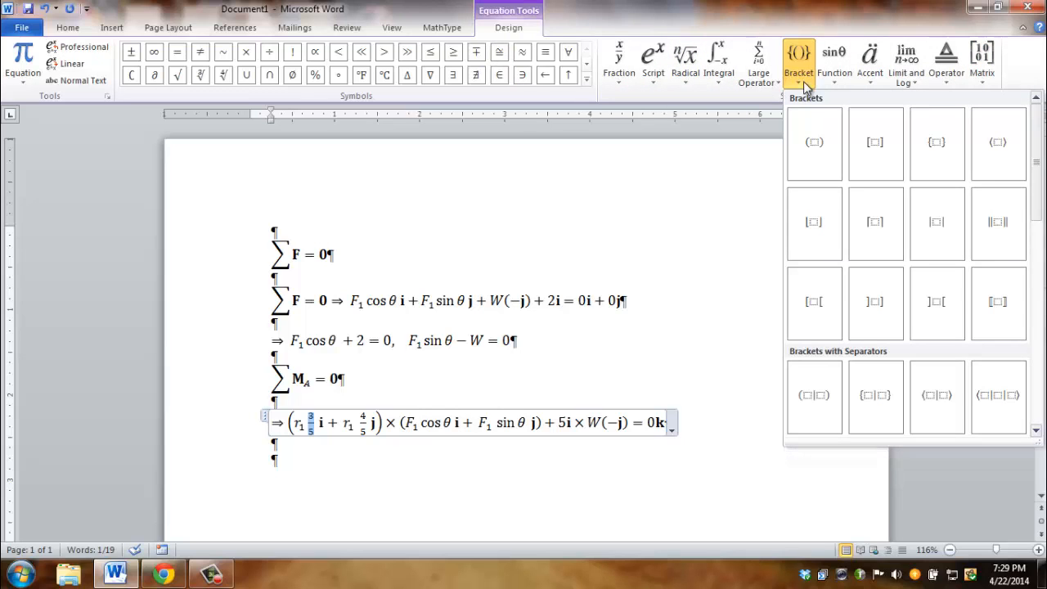
left_click(815, 143)
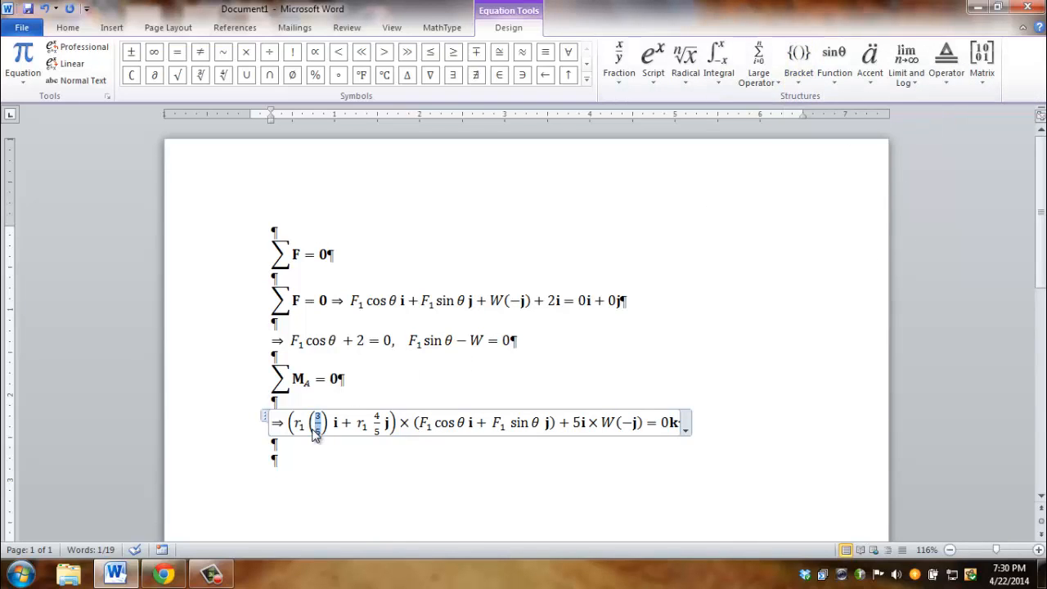
- Select the whole 4/5 fraction before j in the first parentheses of the moment equation
left_click(377, 423)
left_click_drag(376, 418, 377, 429)
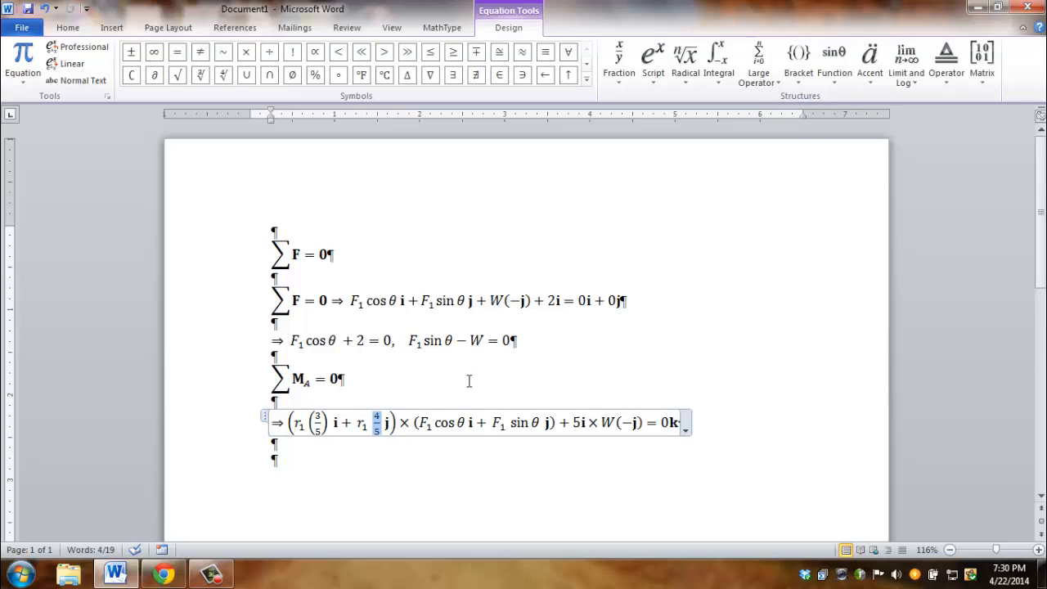